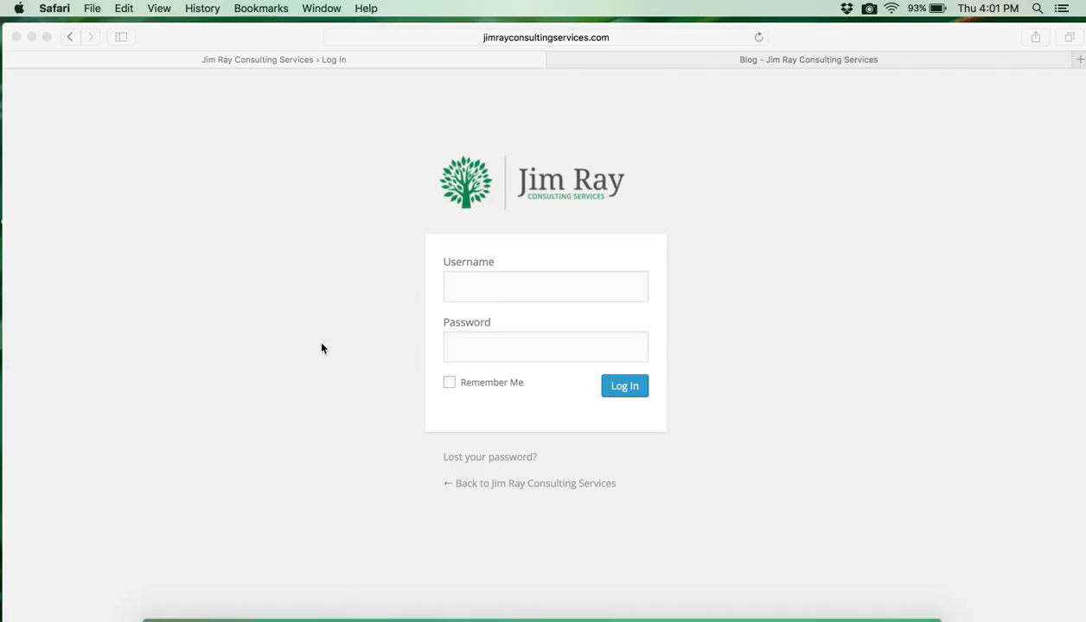
# Step: Log in to the Jim Ray Consulting Services WordPress site with the account username and password
pyautogui.click(487, 286)
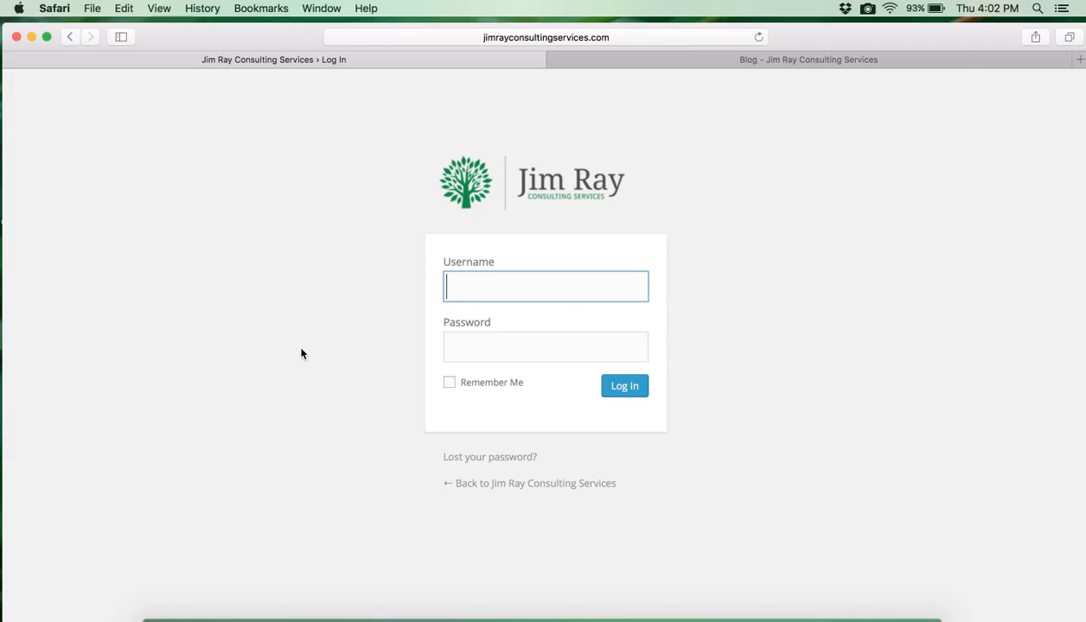
pyautogui.write('jimray')
pyautogui.press('Tab')
pyautogui.write('••••')
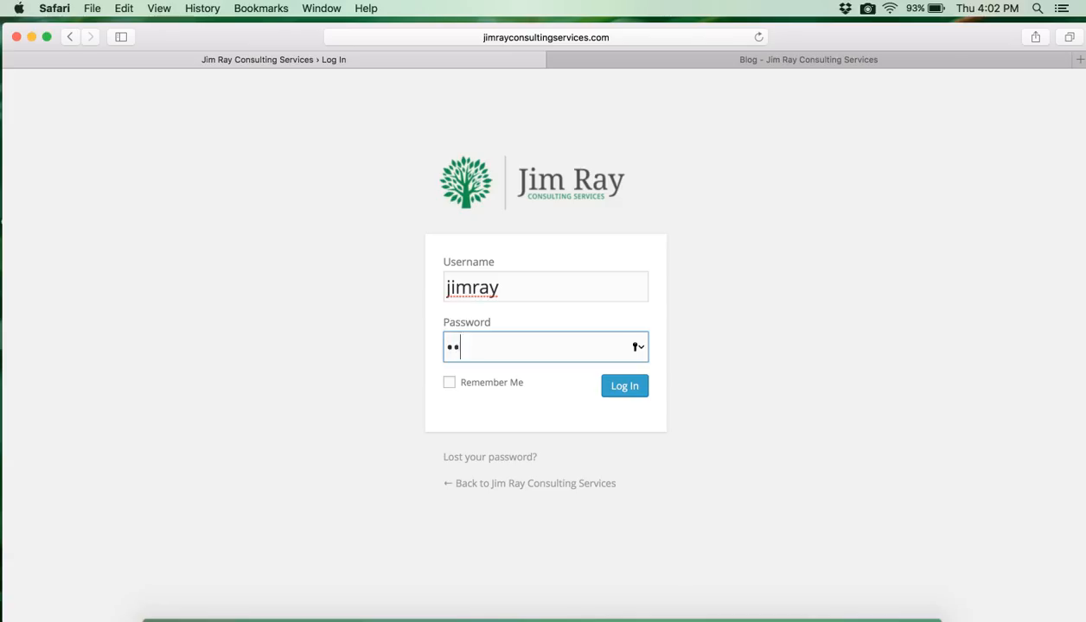
pyautogui.write('••••••••')
pyautogui.press('Return')
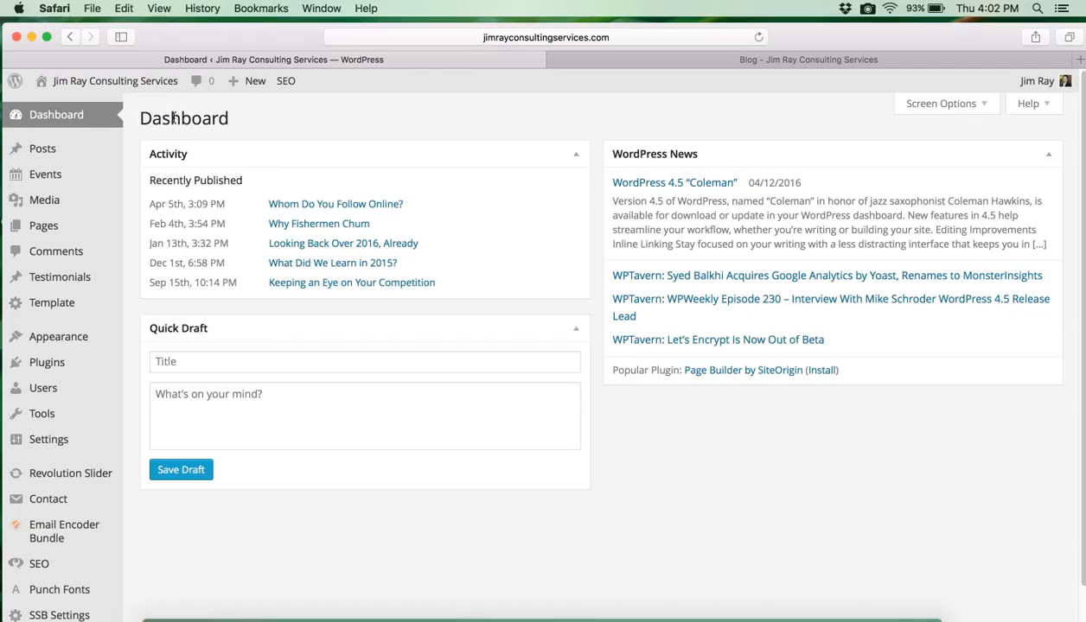
# Step: Open the All Posts list of 39 posts and start a new blank post
pyautogui.moveTo(48, 145)
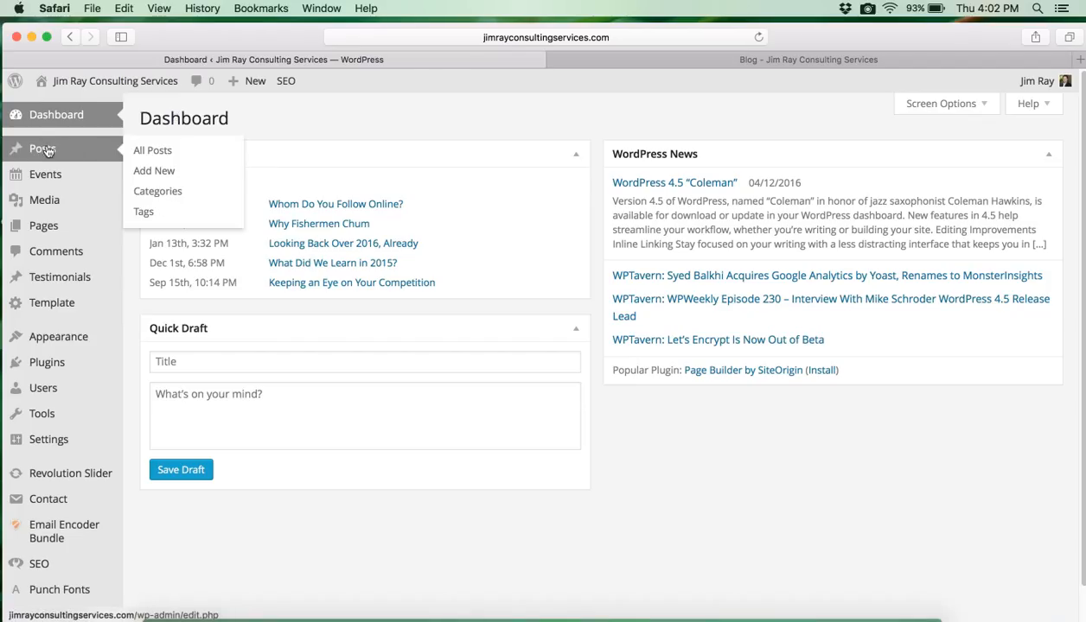
pyautogui.click(149, 155)
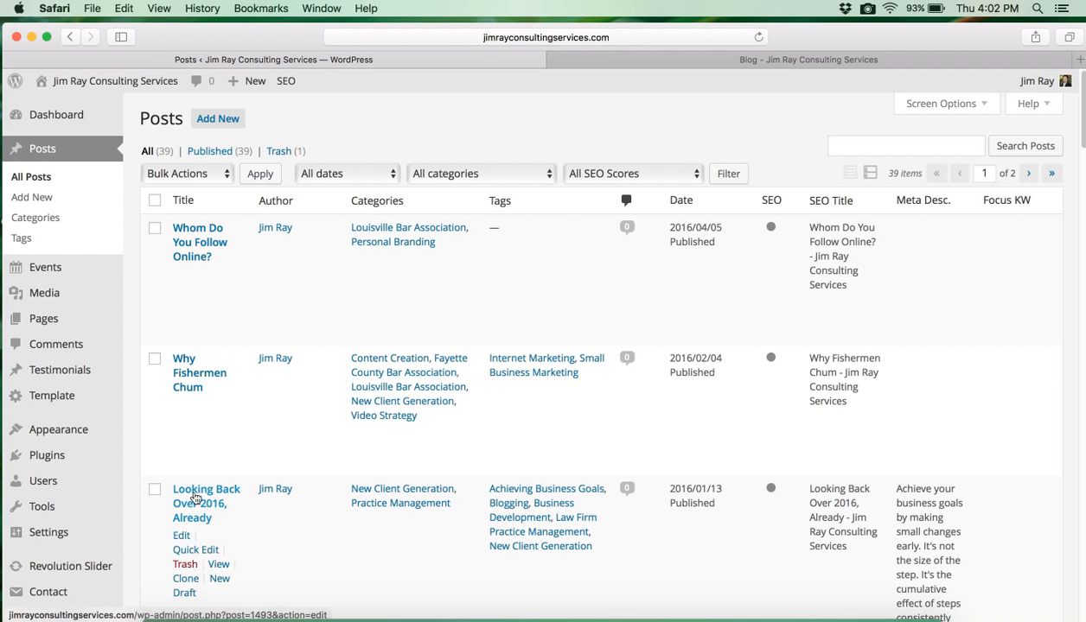
pyautogui.scroll(-4, 337, 463)
pyautogui.scroll(4, 337, 465)
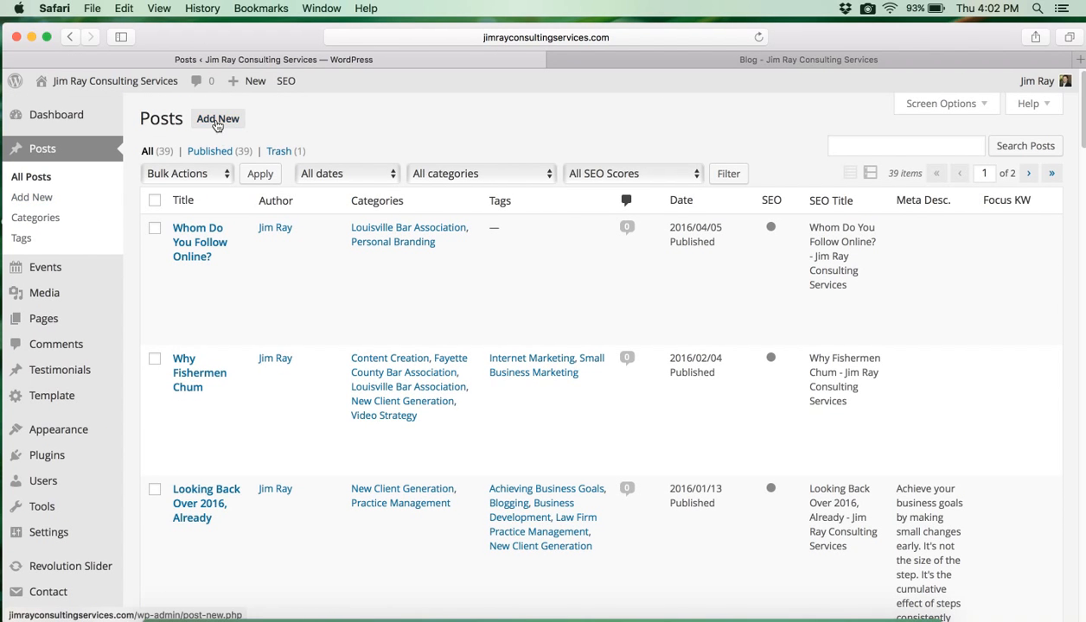
pyautogui.click(216, 122)
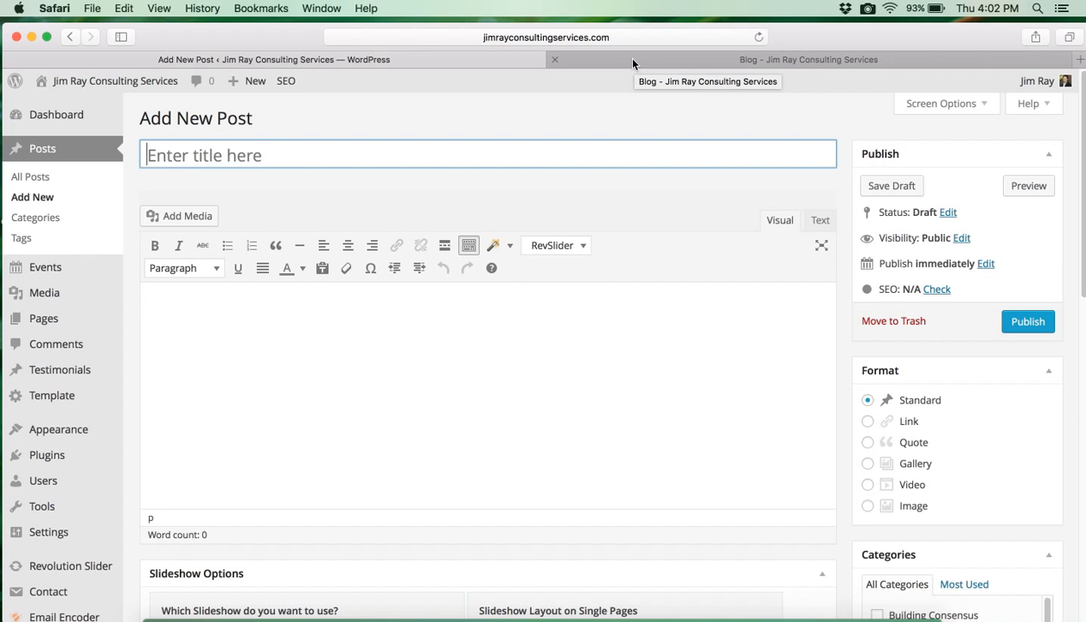
# Step: Toggle the editor's extra formatting toolbar and move Safari aside to show the Word article
pyautogui.moveTo(270, 32); pyautogui.dragTo(566, 60)
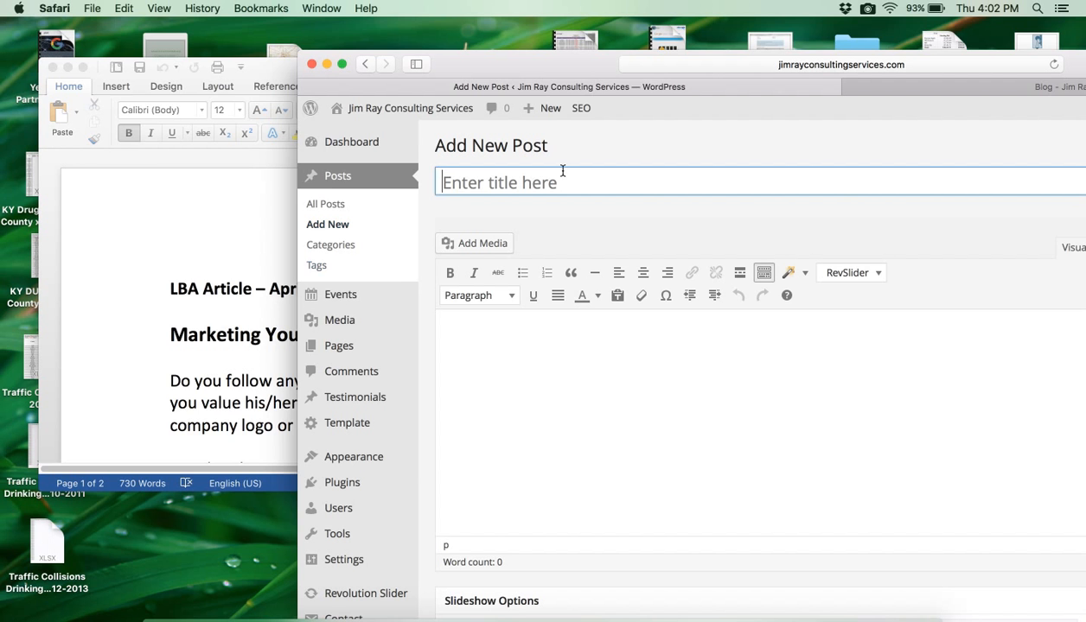
pyautogui.moveTo(508, 56); pyautogui.dragTo(263, 31)
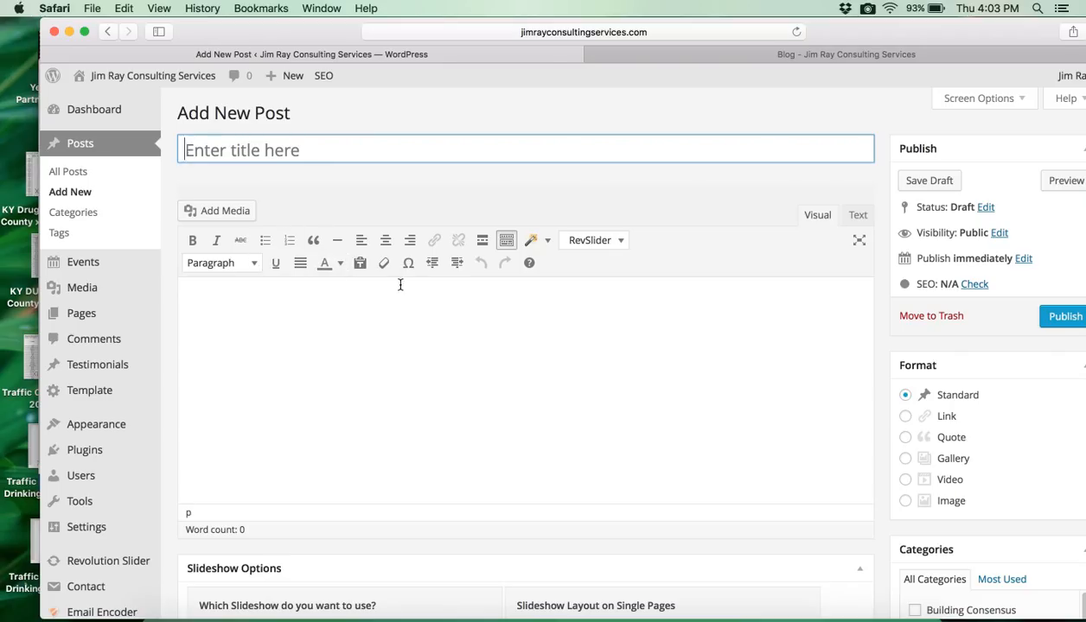
pyautogui.click(506, 248)
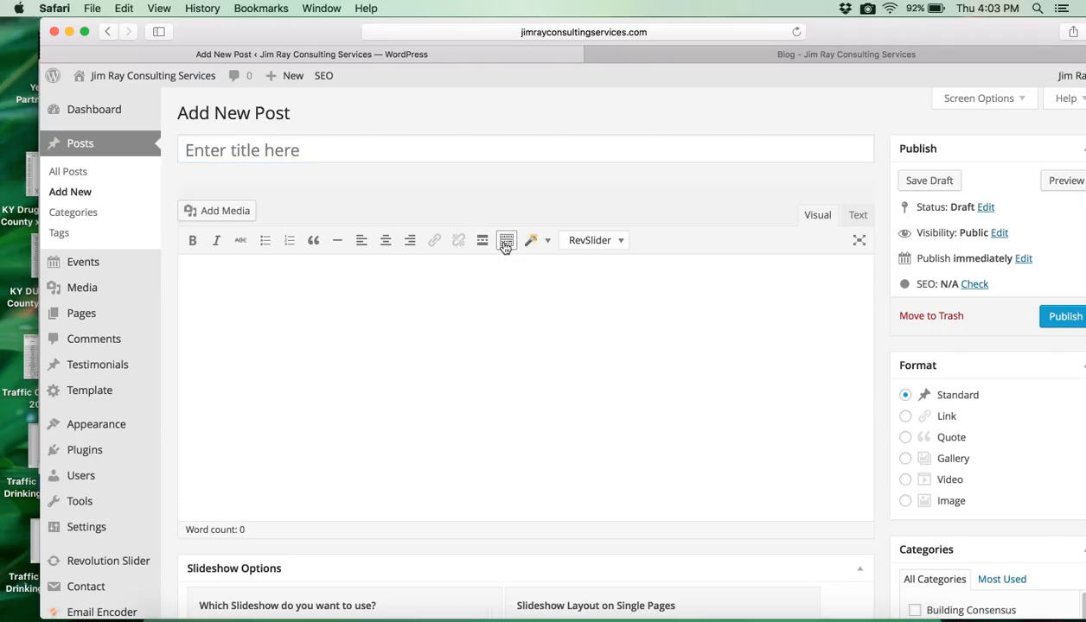
pyautogui.click(506, 242)
pyautogui.click(506, 246)
pyautogui.click(505, 246)
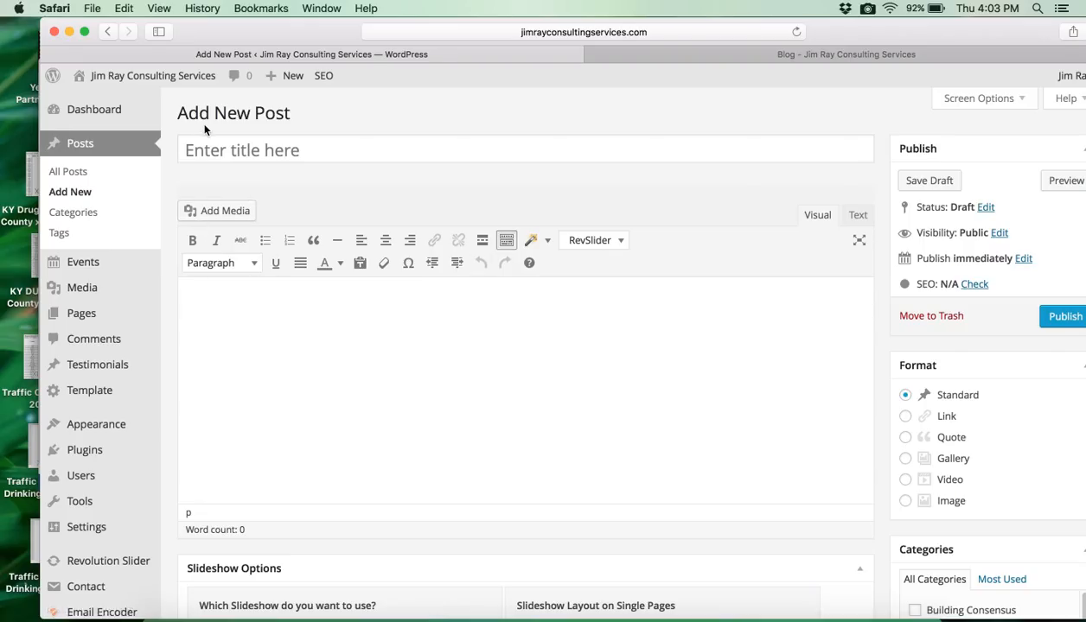
pyautogui.moveTo(209, 35); pyautogui.dragTo(402, 21)
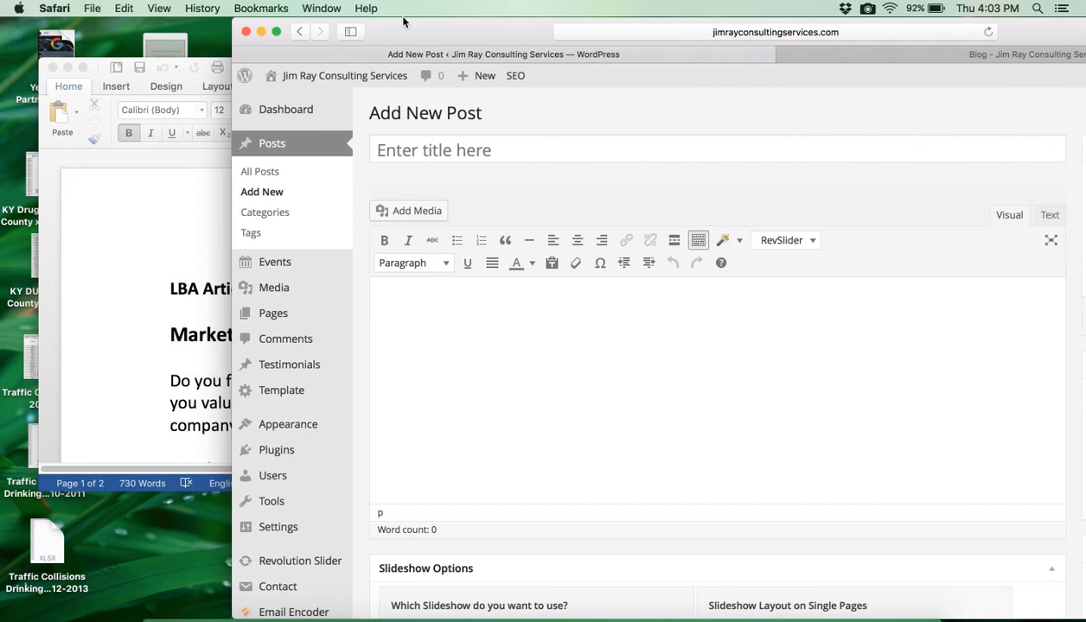
# Step: In Word, select the article body from 'Do you follow anyone in particular?' to the end, then return to WordPress
pyautogui.click(134, 278)
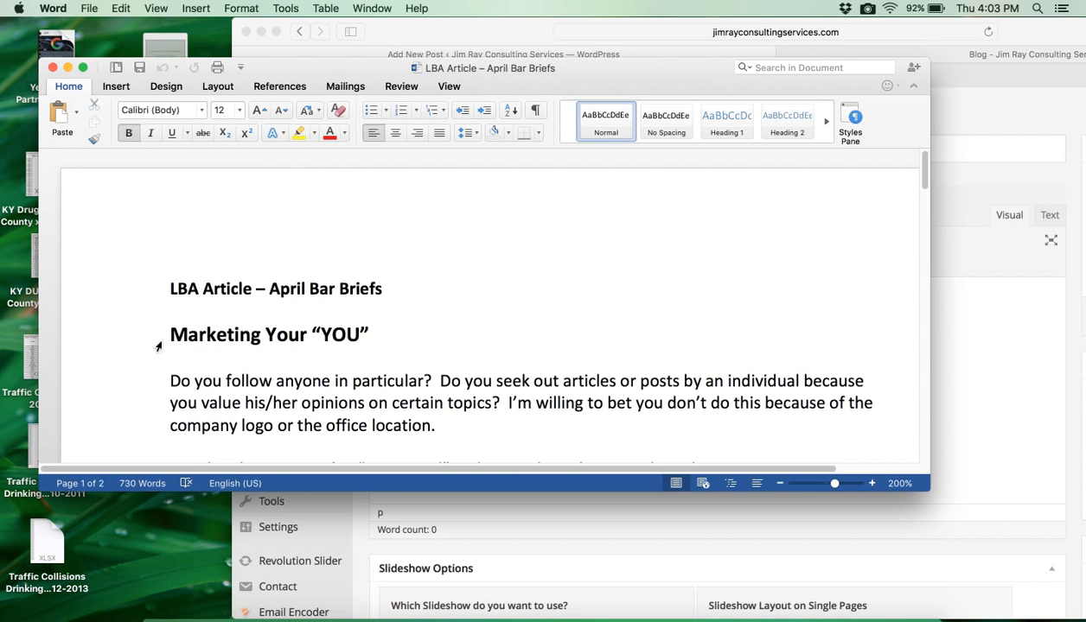
pyautogui.moveTo(169, 382); pyautogui.dragTo(204, 278)
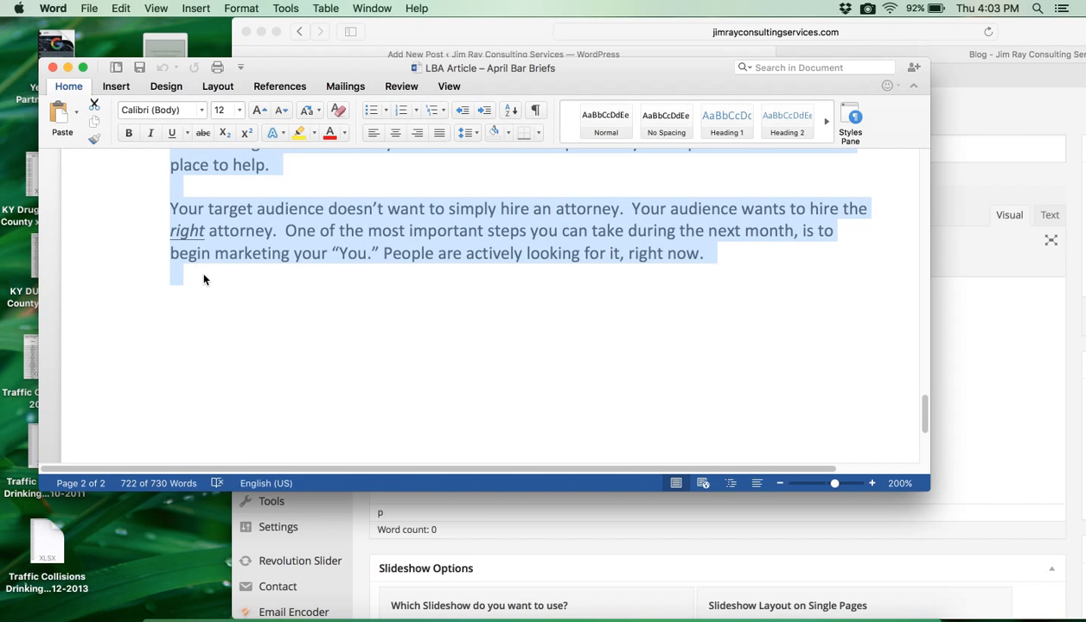
pyautogui.click(942, 321)
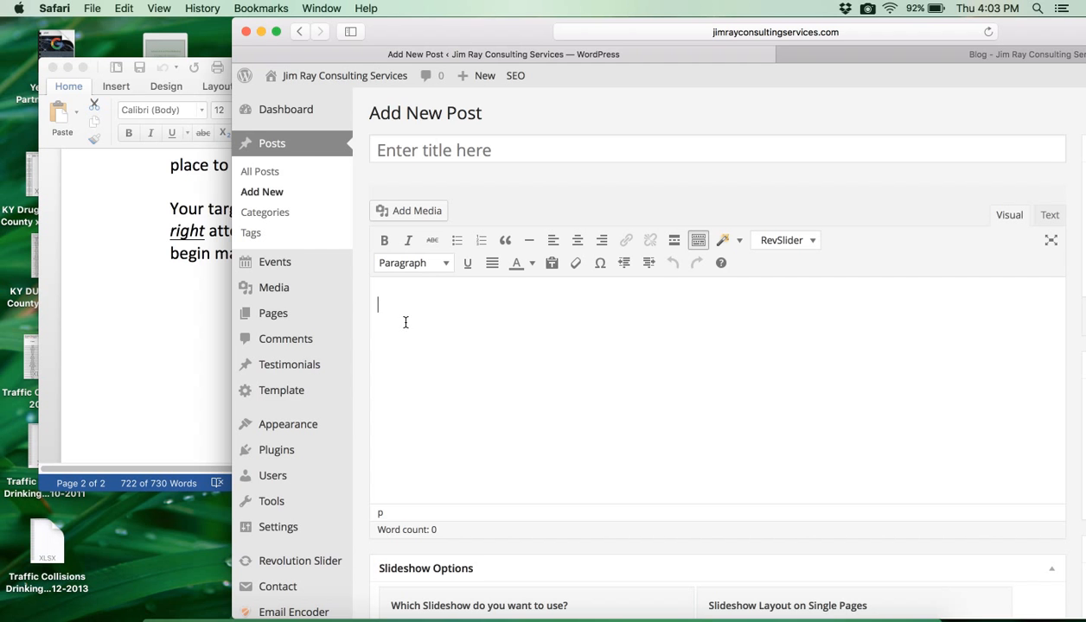
# Step: Paste the copied article into the post body
pyautogui.press('super+v')
pyautogui.scroll(4, 505, 332)
pyautogui.scroll(-5, 506, 332)
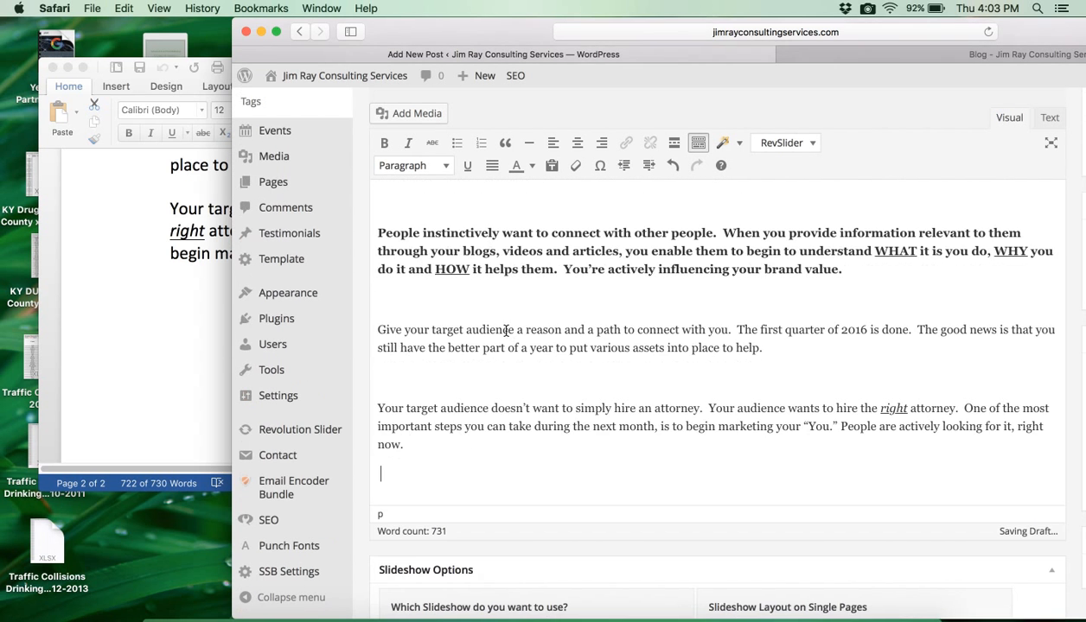
# Step: Delete the empty paragraphs at the end, around the bulleted list, the YOUR STORY? heading and the target-audience lines
pyautogui.click(391, 493)
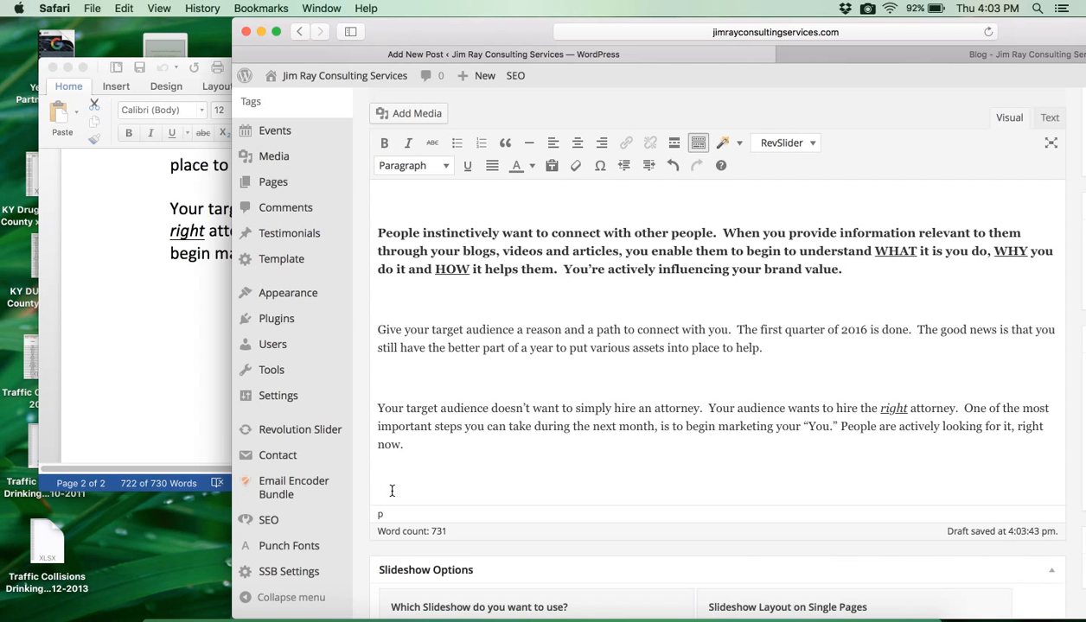
pyautogui.press('BackSpace')
pyautogui.click(393, 380)
pyautogui.press('BackSpace')
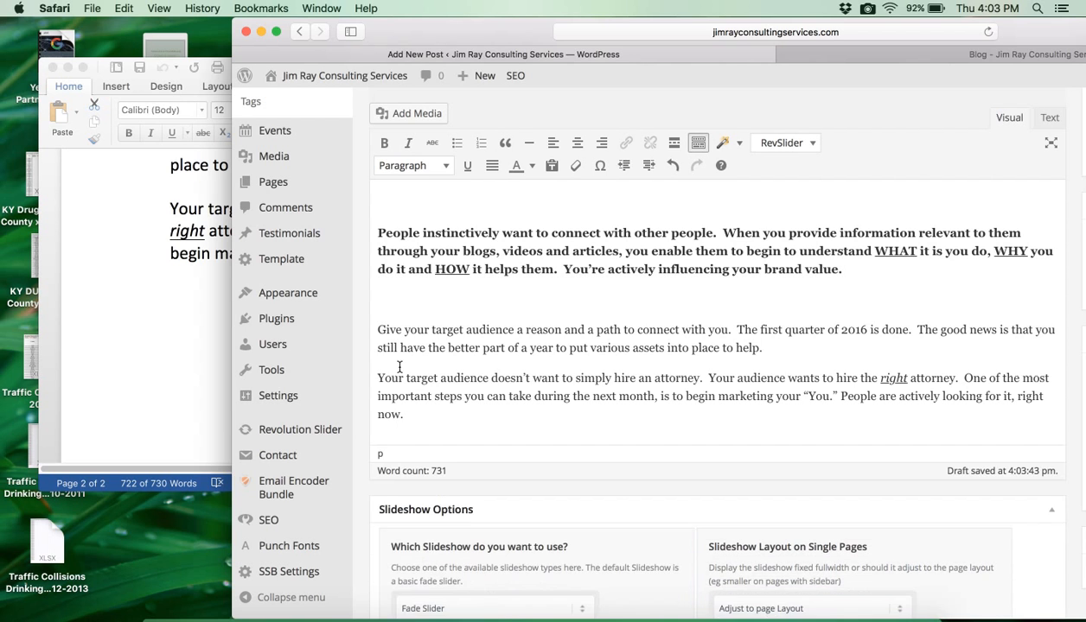
pyautogui.press('BackSpace')
pyautogui.scroll(3, 393, 320)
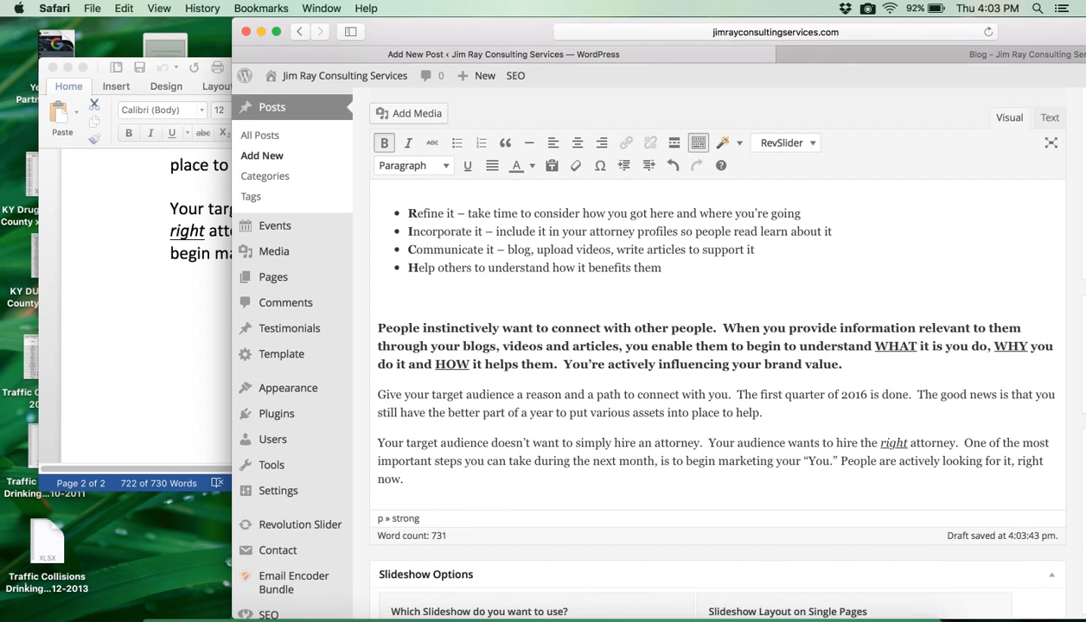
pyautogui.click(391, 333)
pyautogui.press('BackSpace')
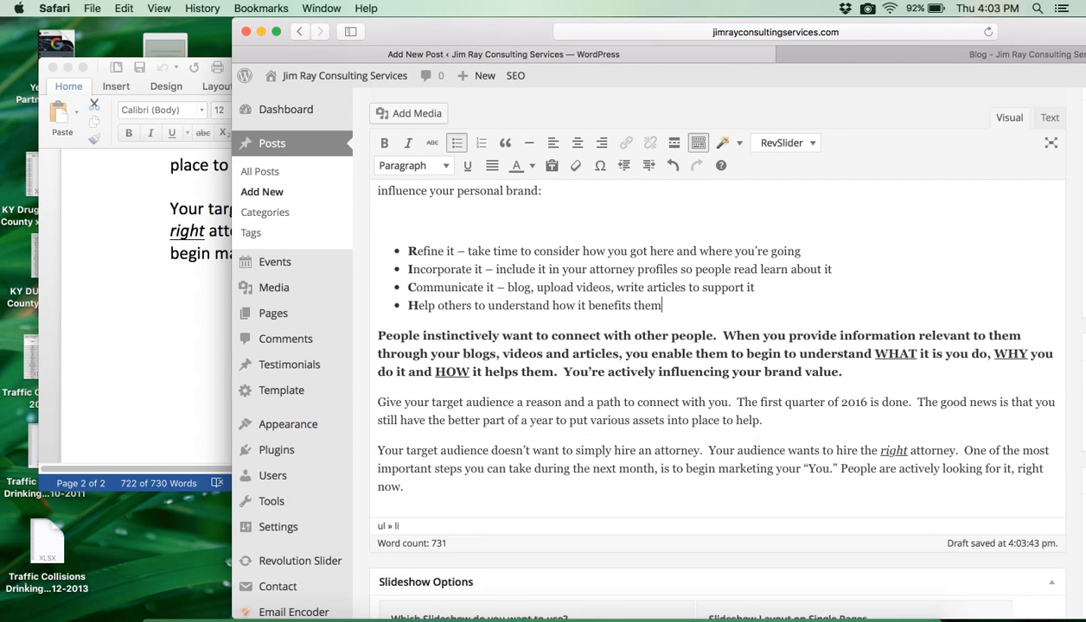
pyautogui.scroll(1, 391, 334)
pyautogui.click(387, 260)
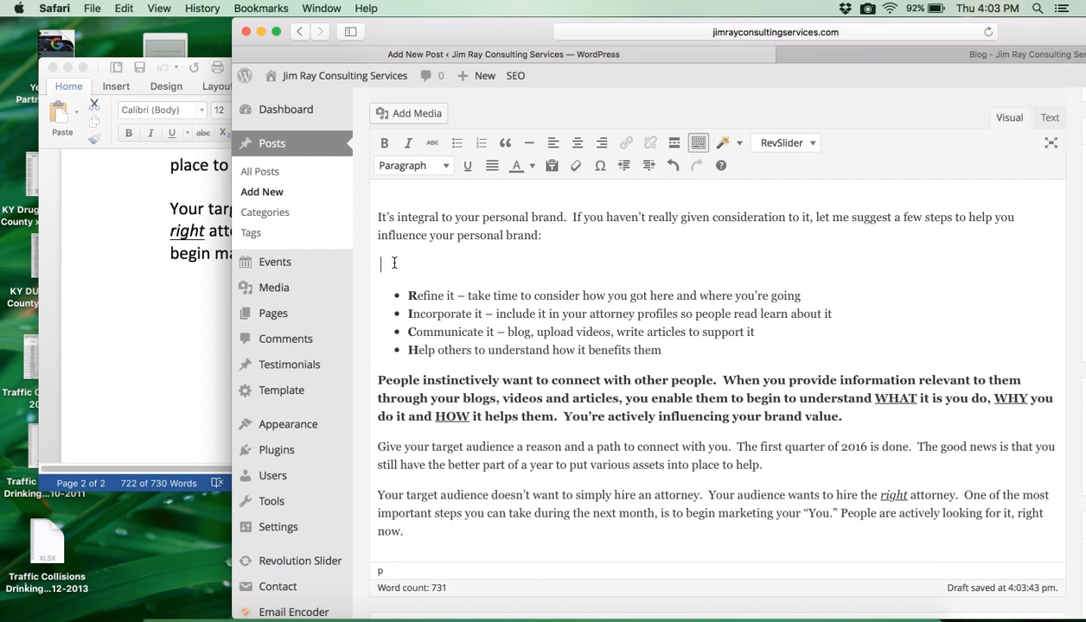
pyautogui.press('BackSpace')
pyautogui.scroll(2, 387, 266)
pyautogui.click(386, 266)
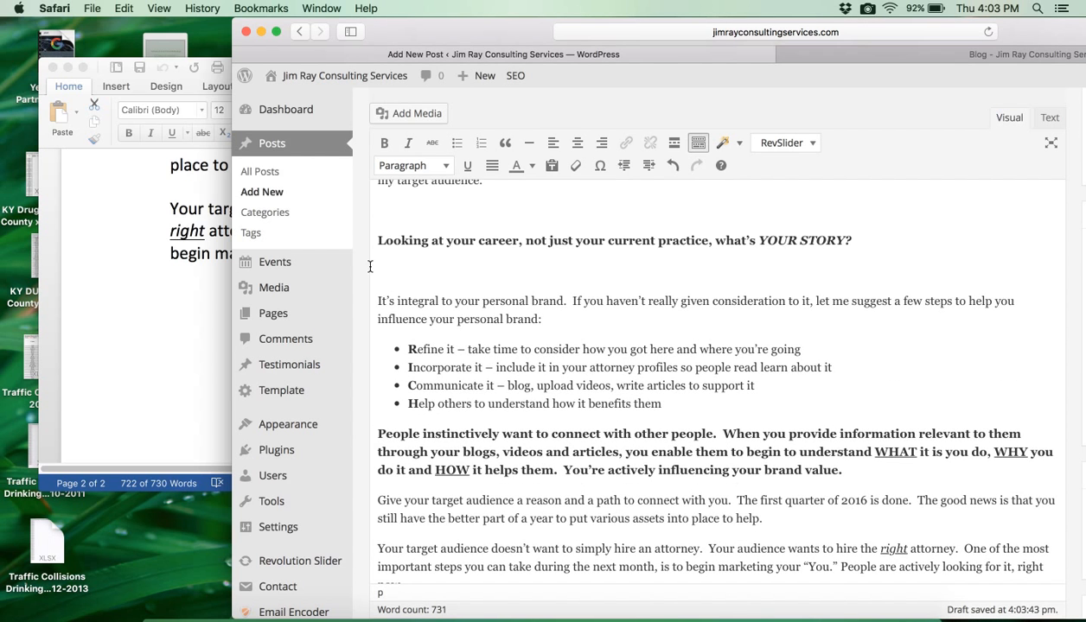
pyautogui.press('BackSpace')
pyautogui.scroll(1, 387, 266)
pyautogui.click(386, 260)
pyautogui.press('BackSpace')
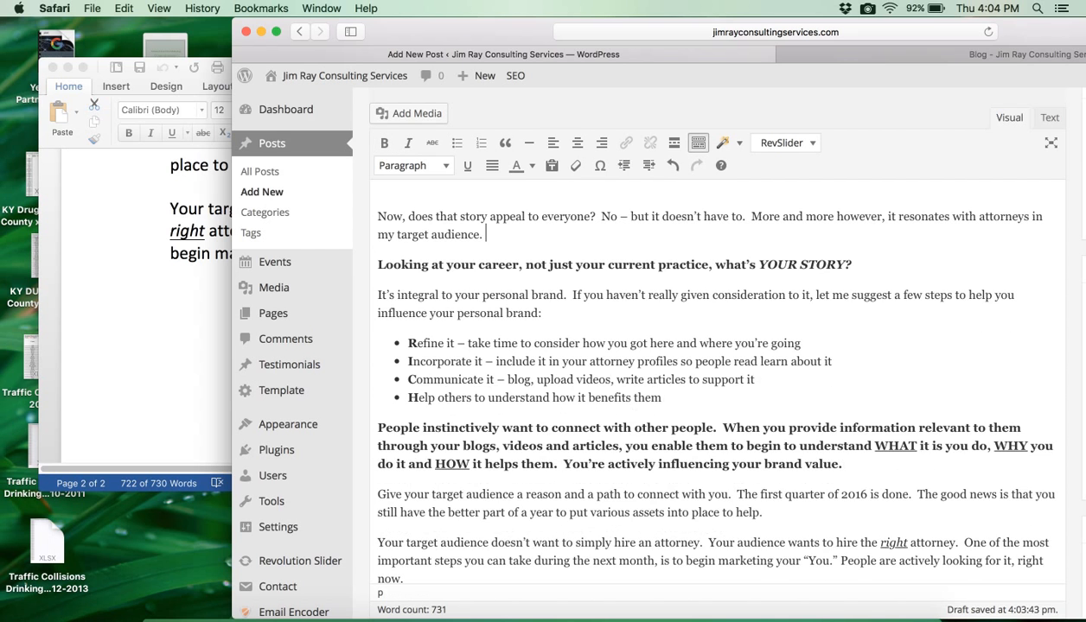
pyautogui.scroll(2, 605, 389)
pyautogui.click(386, 259)
pyautogui.press('BackSpace')
pyautogui.scroll(5, 381, 250)
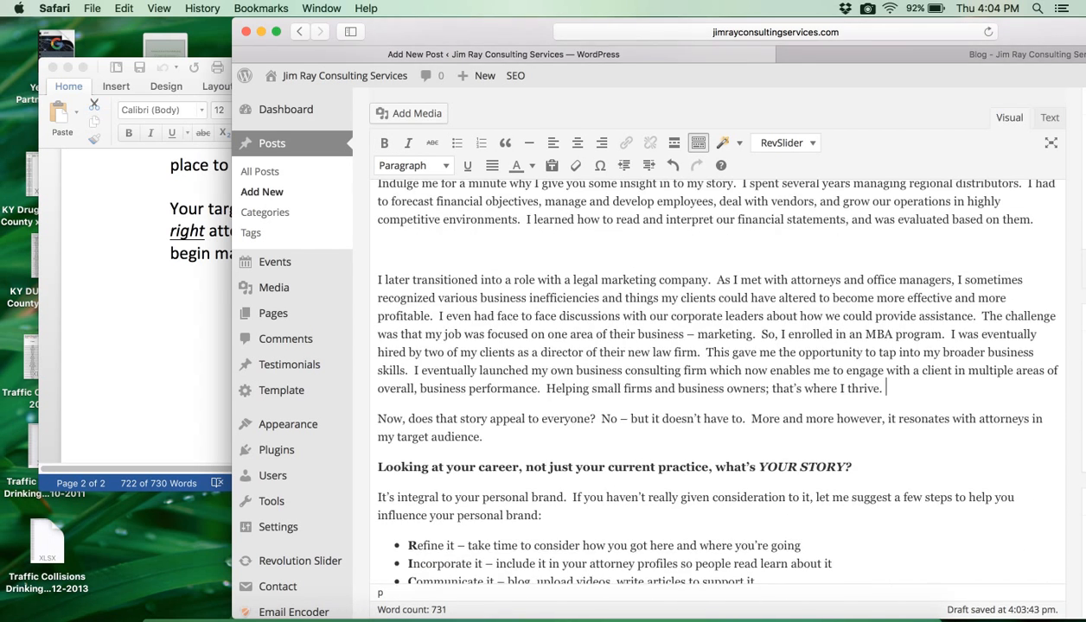
pyautogui.click(380, 248)
pyautogui.press('BackSpace')
# Step: Remove the remaining blank lines around the bold heading, the three bullets, 'You.' and 'You do it because'
pyautogui.scroll(3, 385, 268)
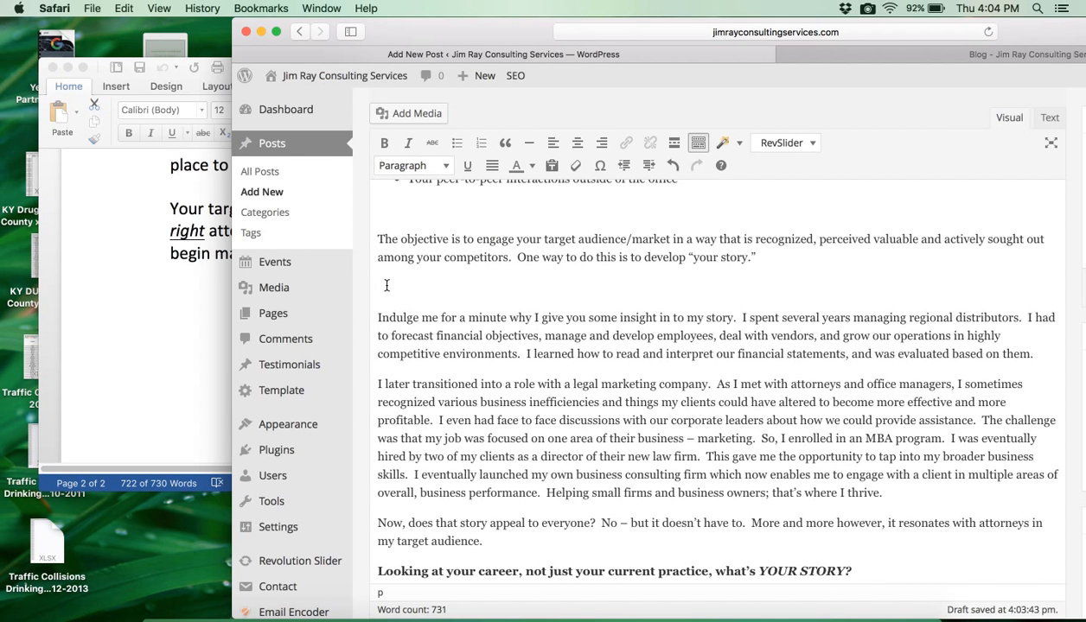
pyautogui.press('BackSpace')
pyautogui.scroll(3, 383, 281)
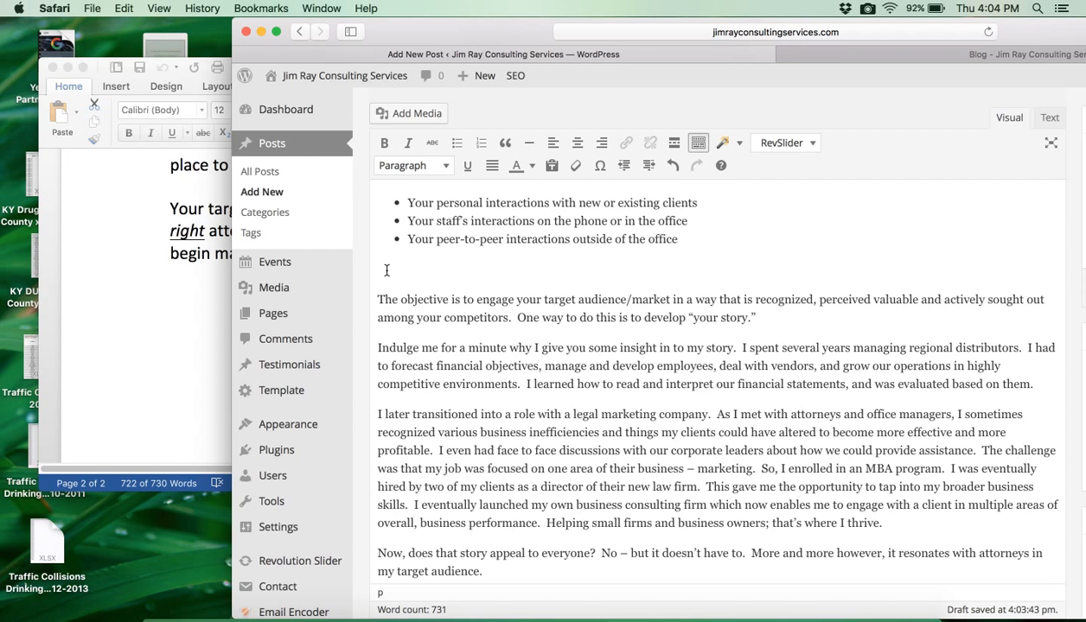
pyautogui.press('BackSpace')
pyautogui.scroll(3, 381, 276)
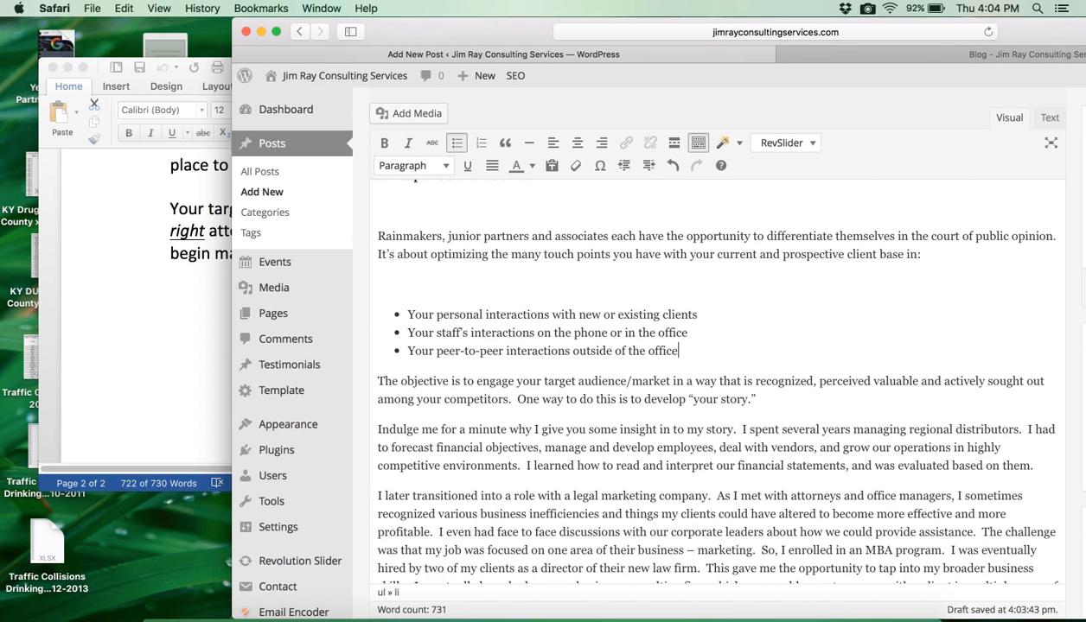
pyautogui.click(381, 273)
pyautogui.press('BackSpace')
pyautogui.scroll(3, 381, 275)
pyautogui.scroll(2, 381, 275)
pyautogui.click(381, 306)
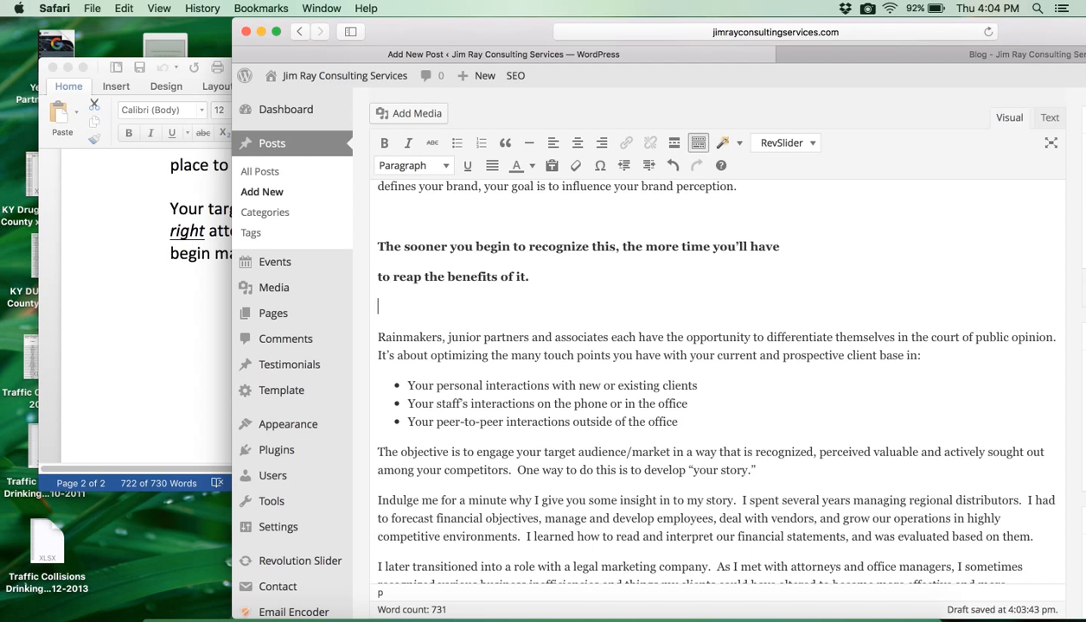
pyautogui.press('BackSpace')
pyautogui.click(381, 216)
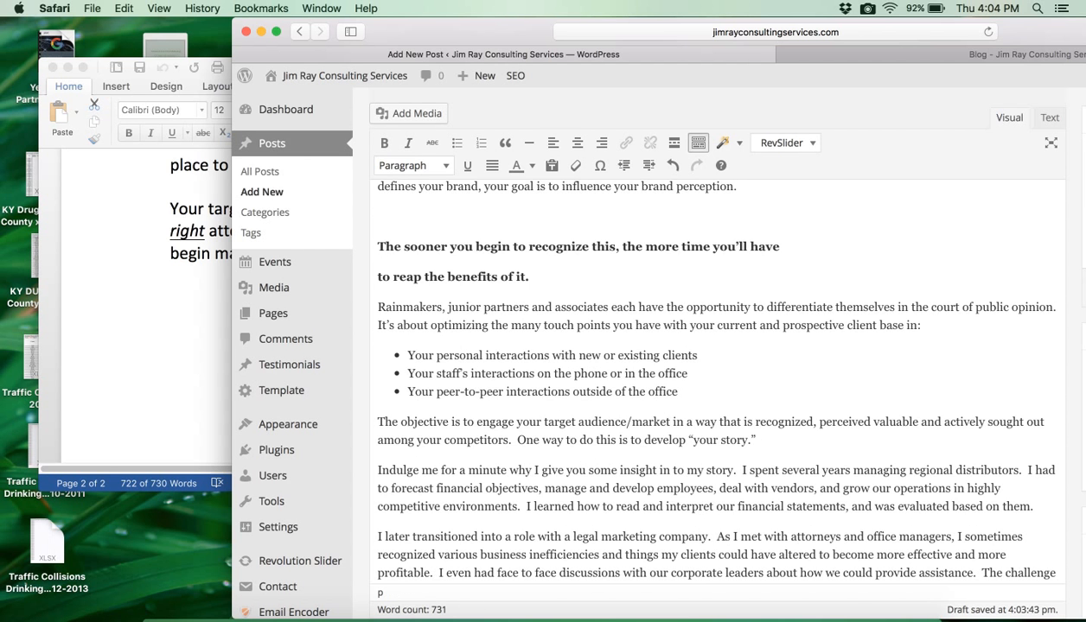
pyautogui.press('BackSpace')
pyautogui.scroll(7, 381, 216)
pyautogui.click(381, 275)
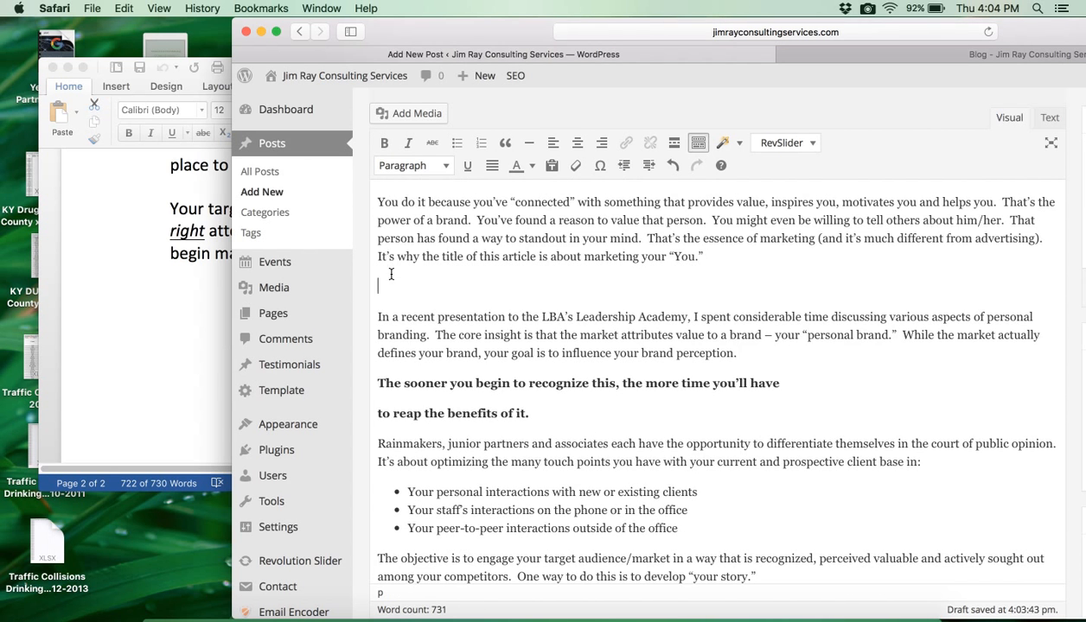
pyautogui.press('BackSpace')
pyautogui.scroll(3, 385, 274)
pyautogui.click(397, 258)
pyautogui.press('BackSpace')
pyautogui.scroll(4, 390, 255)
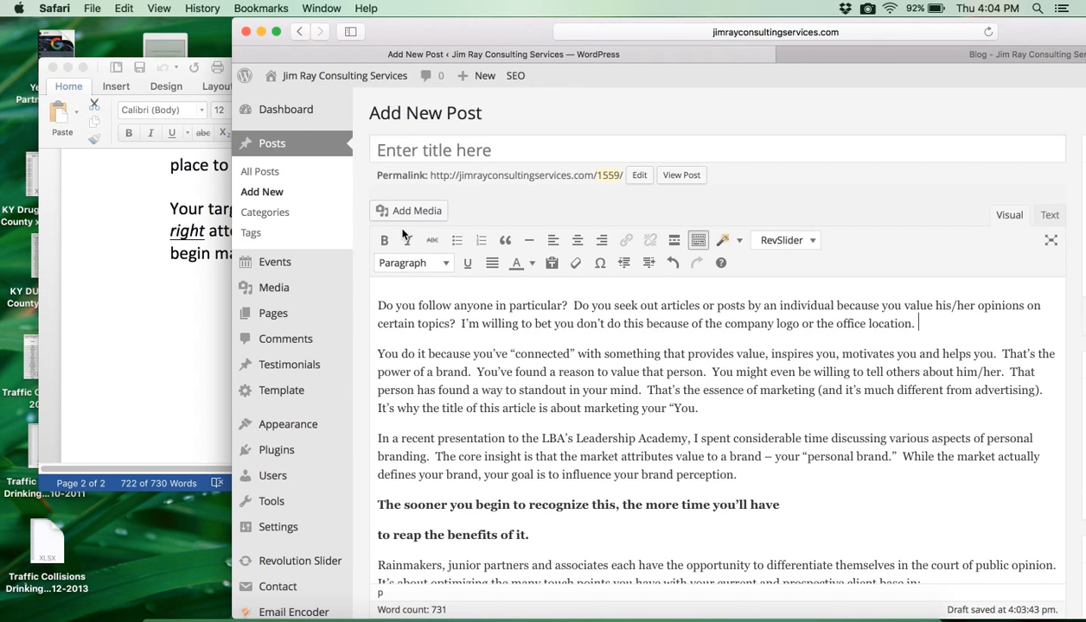
pyautogui.scroll(-3, 447, 318)
pyautogui.scroll(-2, 445, 317)
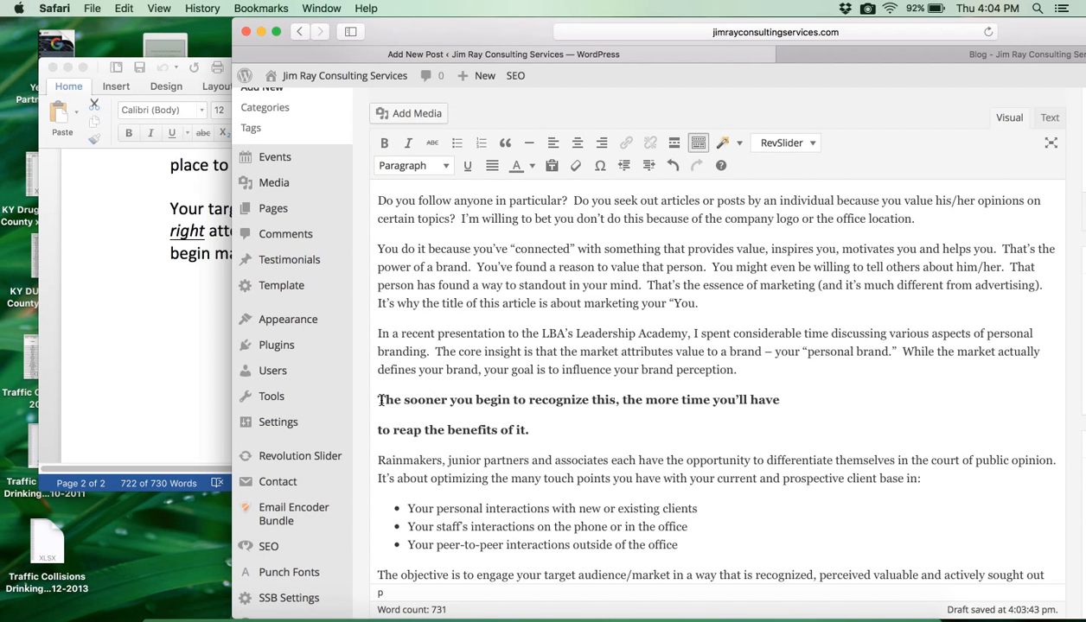
# Step: Make the 'The sooner you begin', 'Looking at your career… YOUR STORY?' and 'People instinctively' passages blockquotes
pyautogui.moveTo(378, 400); pyautogui.dragTo(547, 428)
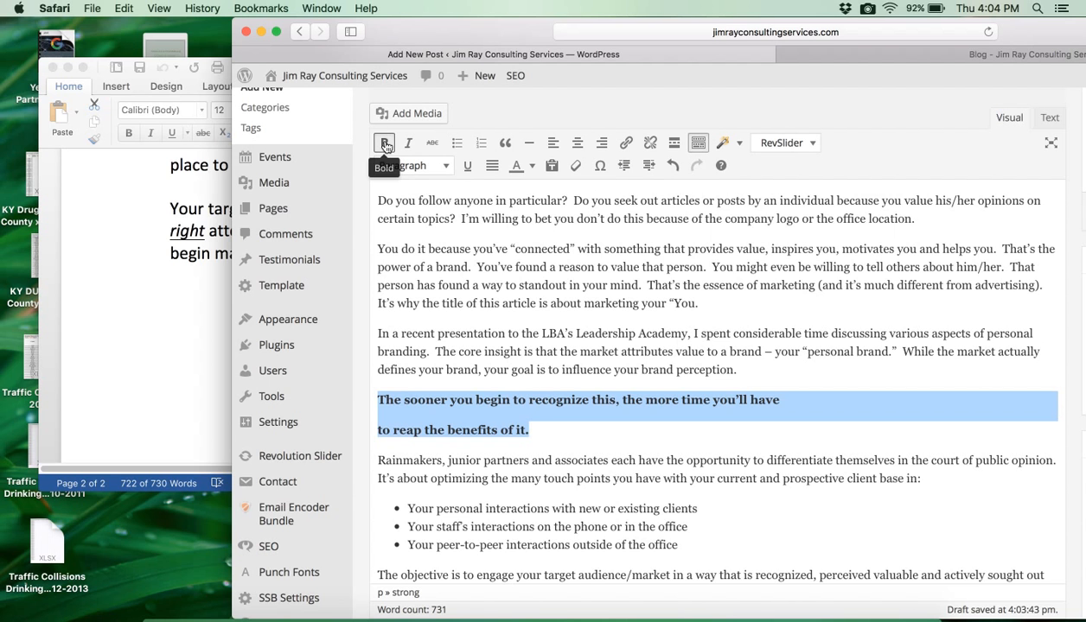
pyautogui.click(506, 149)
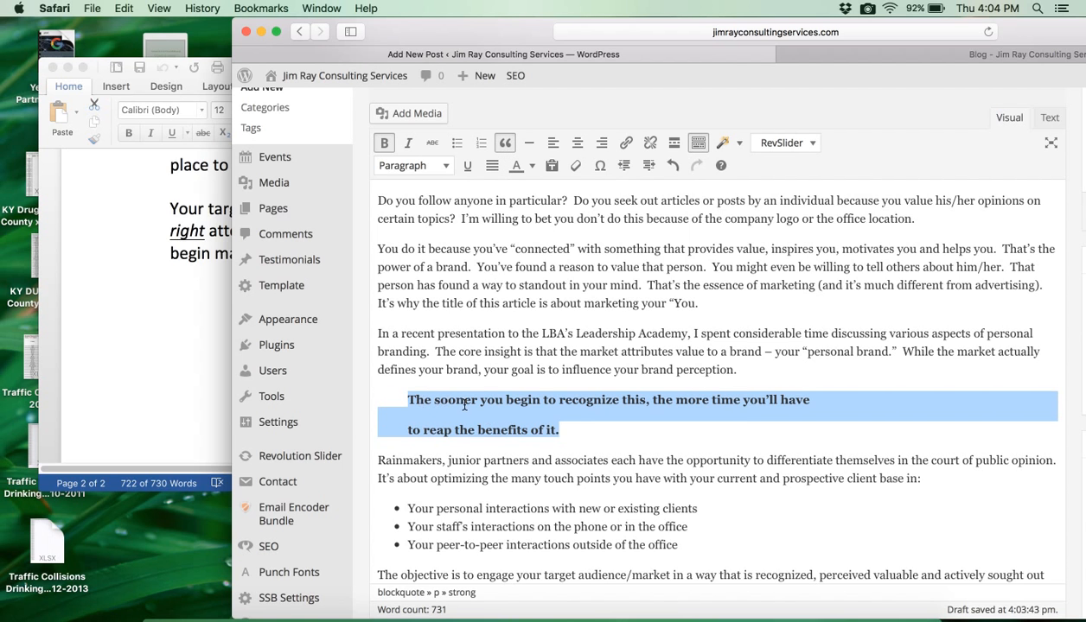
pyautogui.click(485, 476)
pyautogui.scroll(-5, 485, 476)
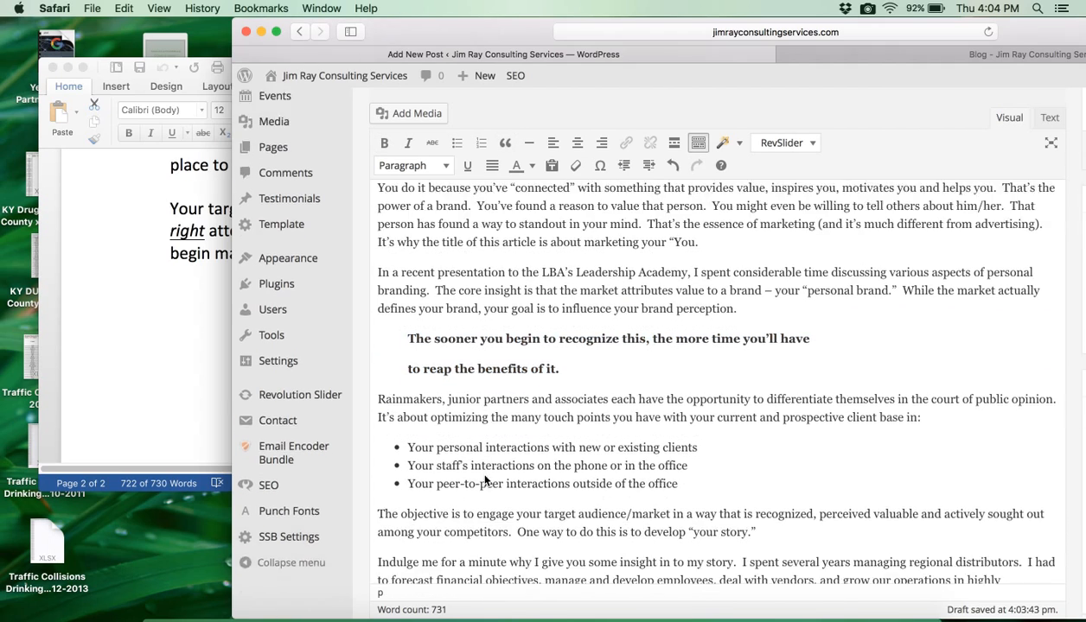
pyautogui.scroll(-4, 485, 476)
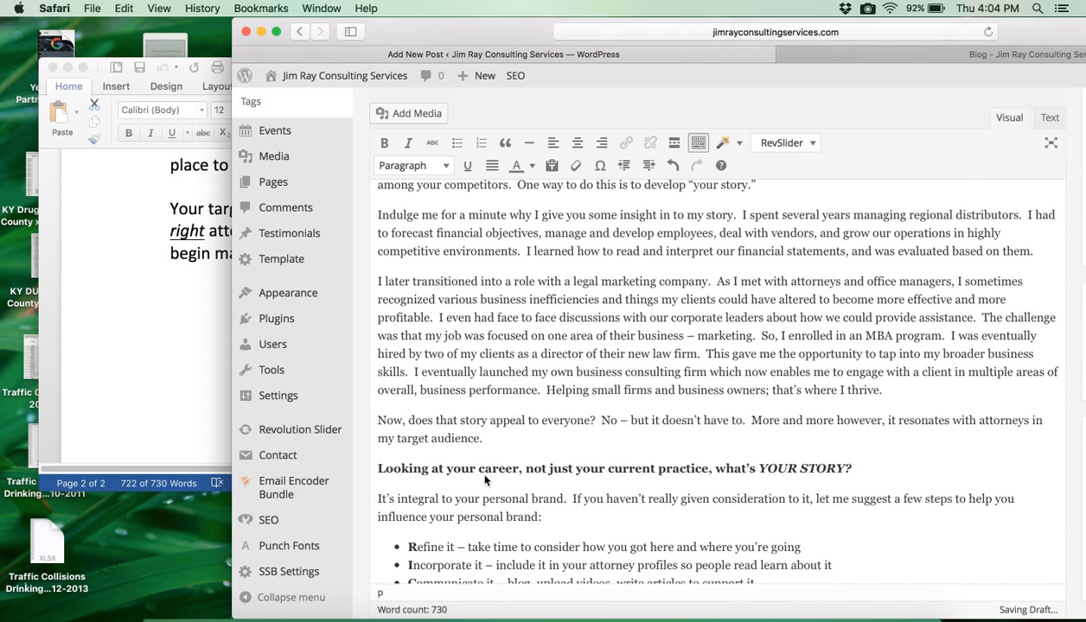
pyautogui.moveTo(862, 466); pyautogui.dragTo(378, 464)
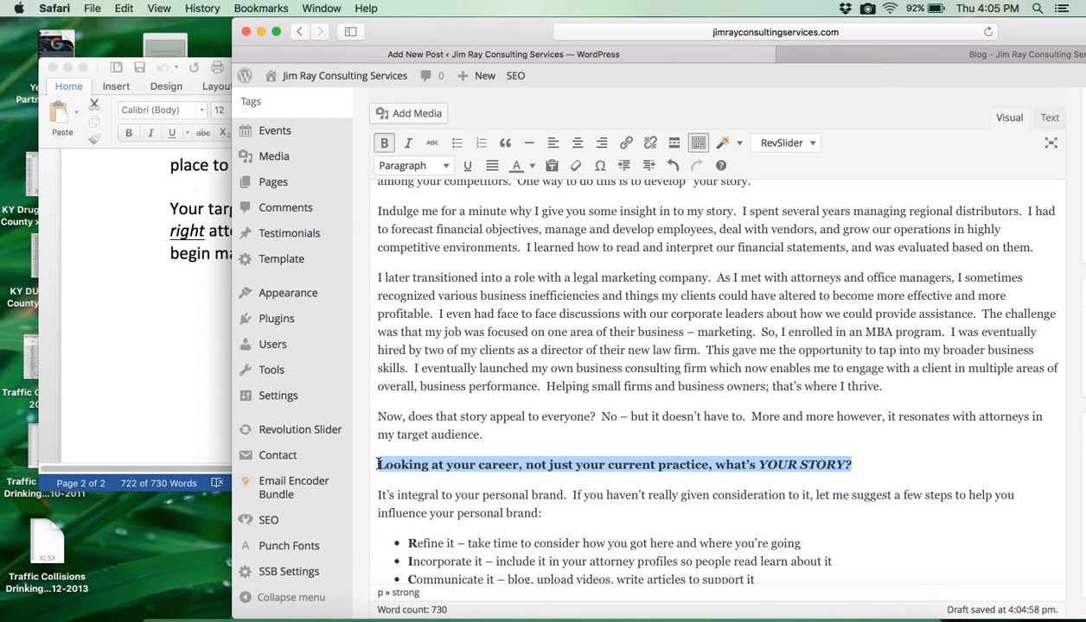
pyautogui.click(505, 147)
pyautogui.scroll(-3, 505, 377)
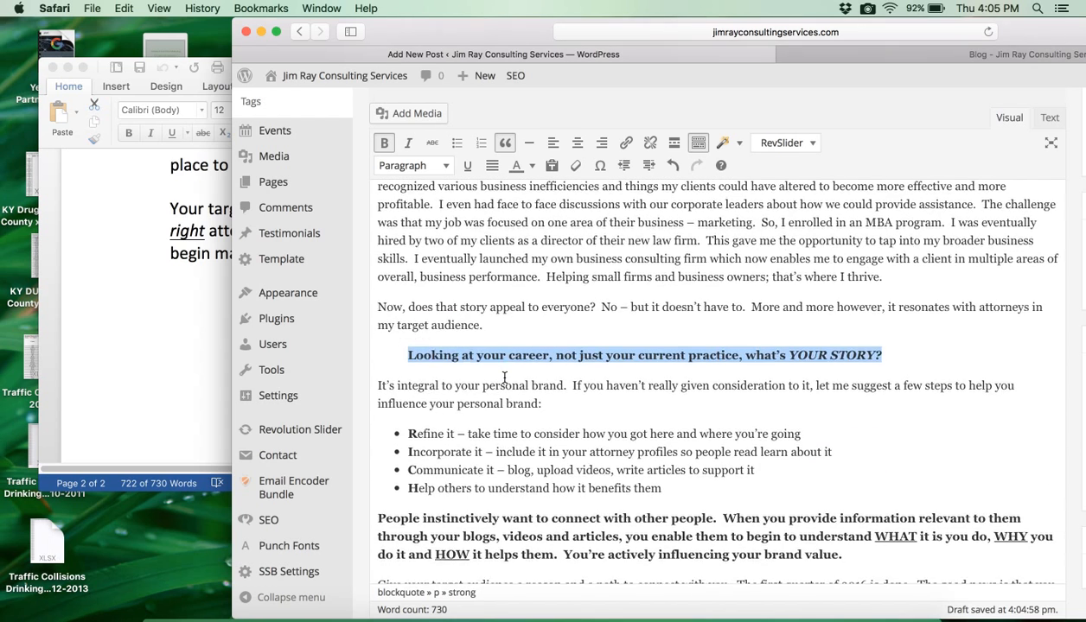
pyautogui.scroll(-2, 505, 378)
pyautogui.moveTo(379, 460); pyautogui.dragTo(858, 491)
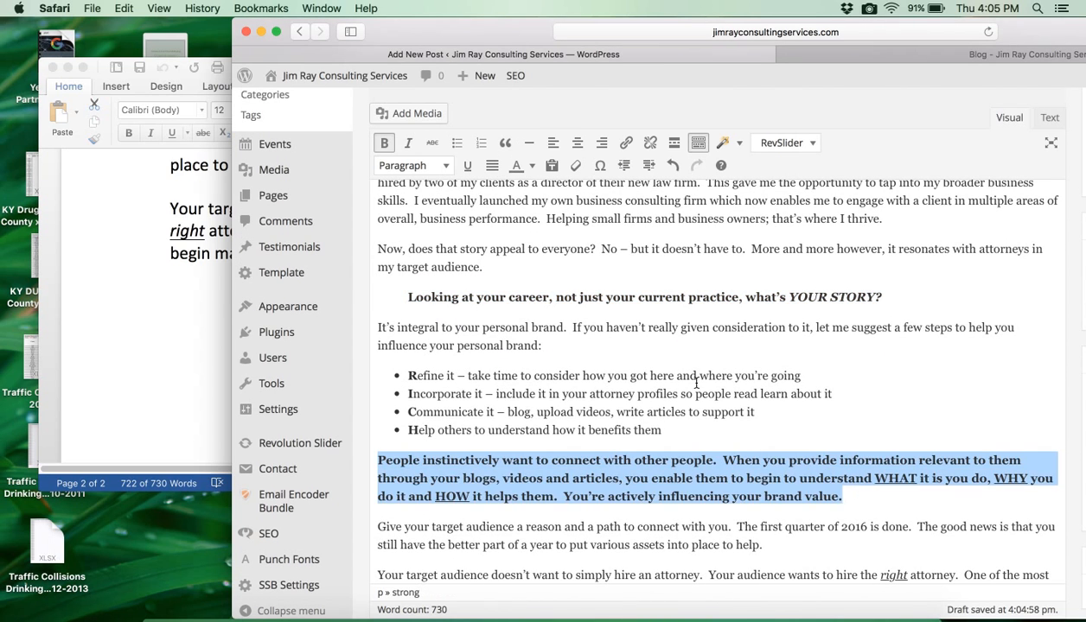
pyautogui.click(505, 144)
pyautogui.scroll(6, 524, 419)
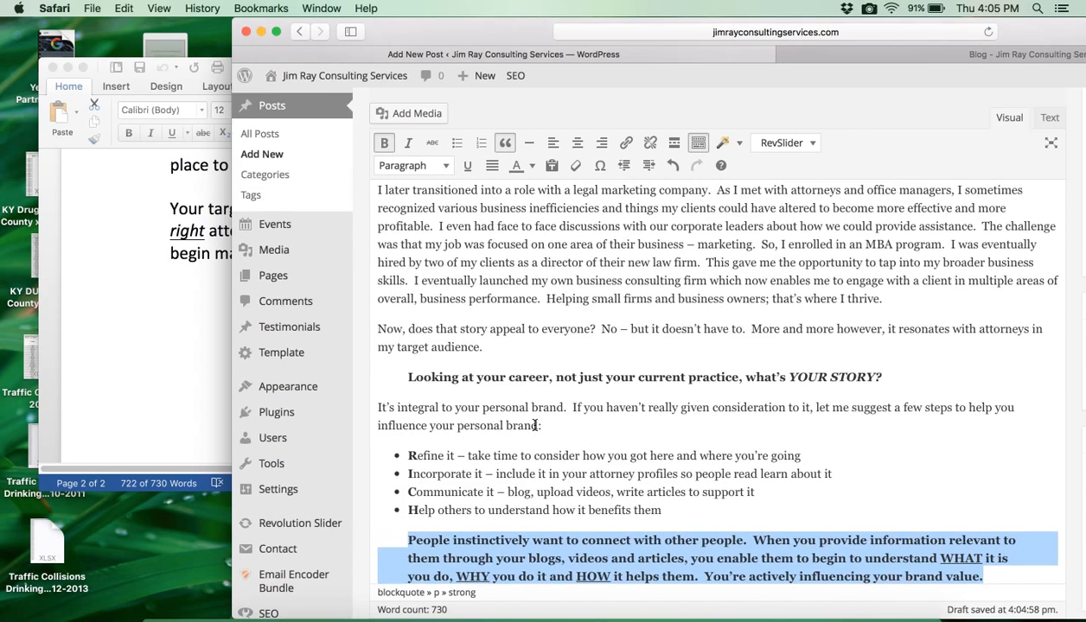
pyautogui.scroll(10, 534, 425)
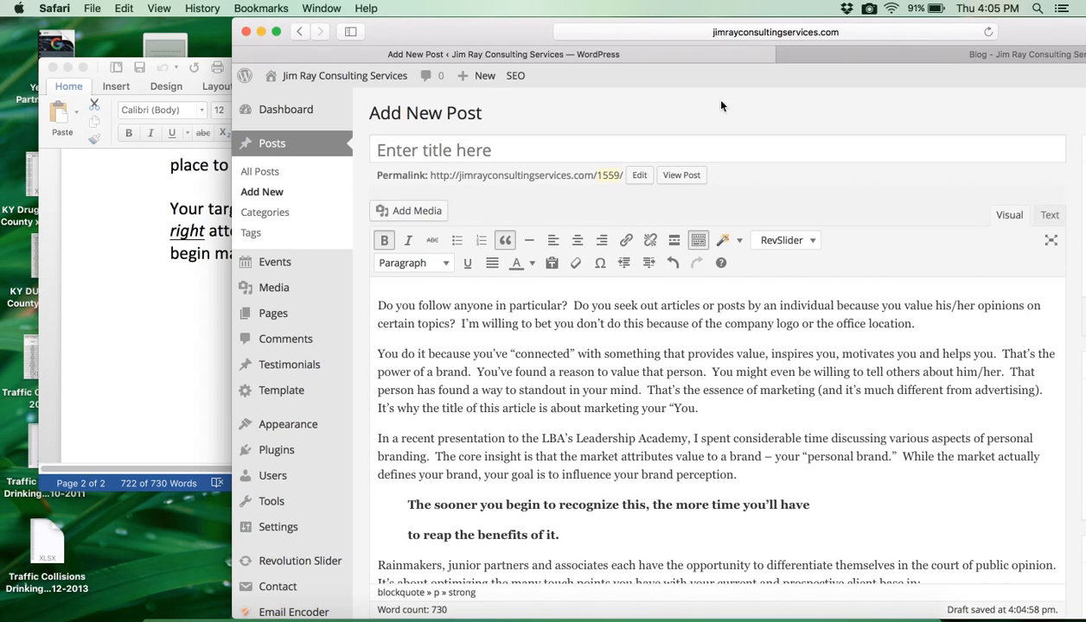
pyautogui.moveTo(429, 23); pyautogui.dragTo(247, 17)
# Step: Save the draft, then center-align the 'The sooner you begin', 'Looking at your career' and 'People instinctively' blockquotes
pyautogui.click(931, 182)
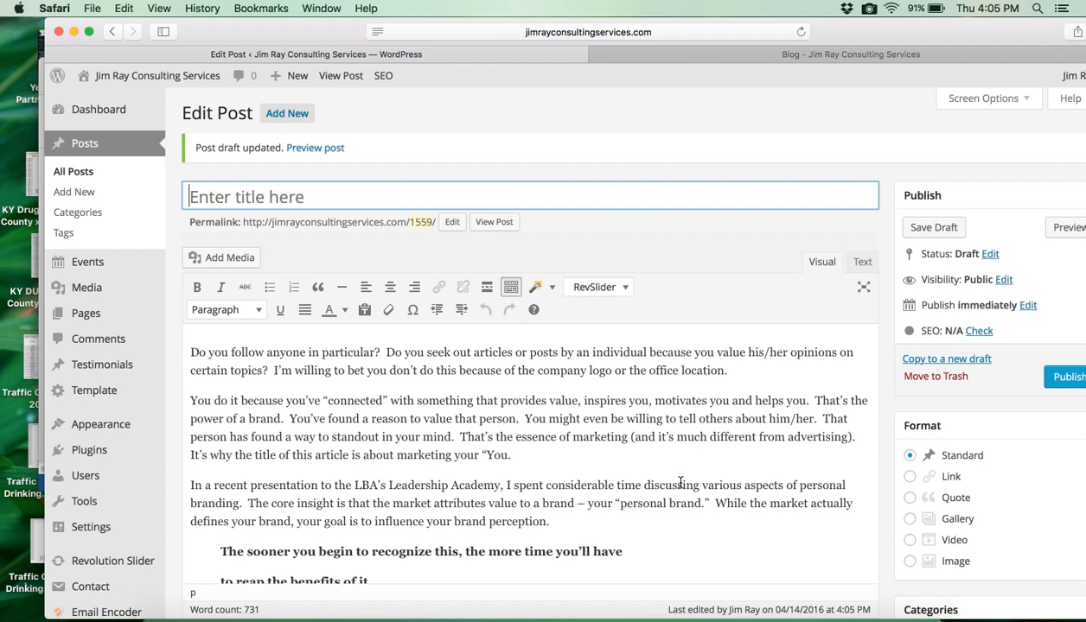
pyautogui.scroll(-3, 674, 477)
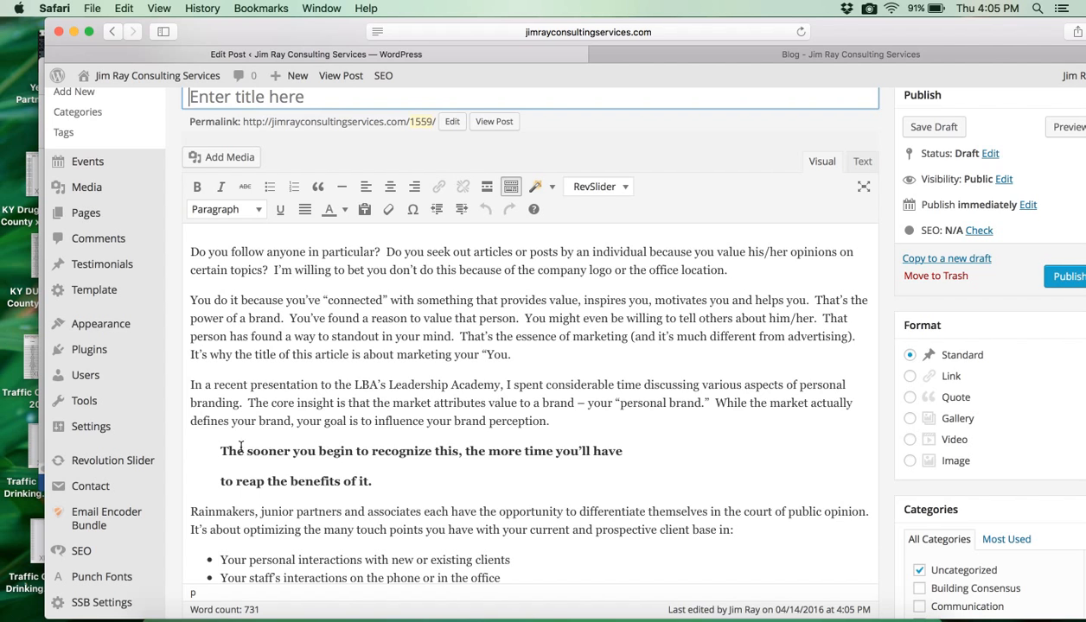
pyautogui.moveTo(217, 450); pyautogui.dragTo(378, 475)
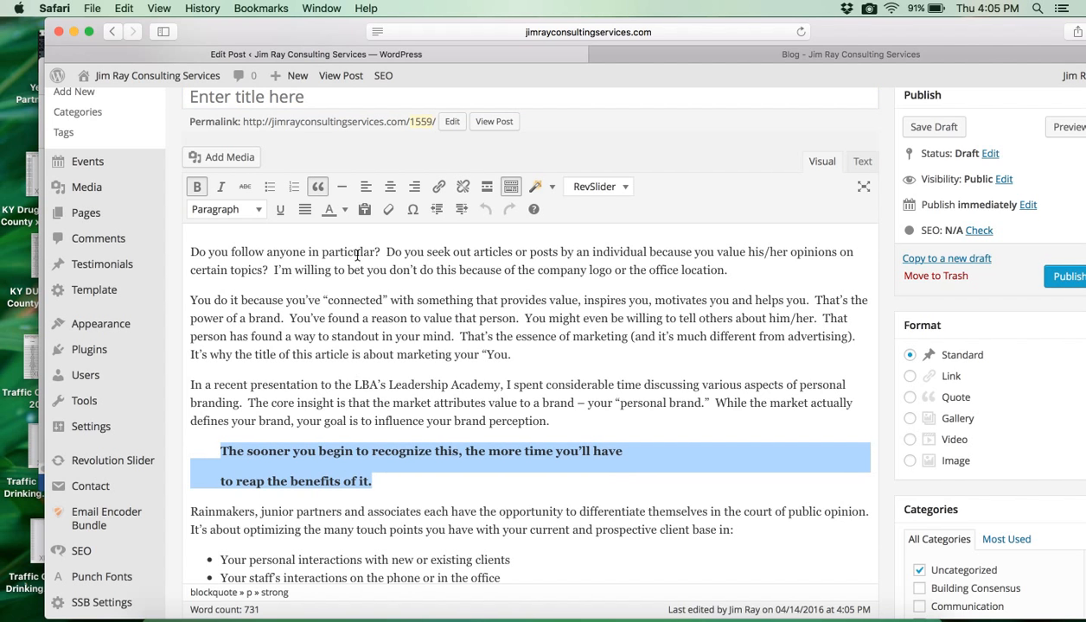
pyautogui.click(391, 186)
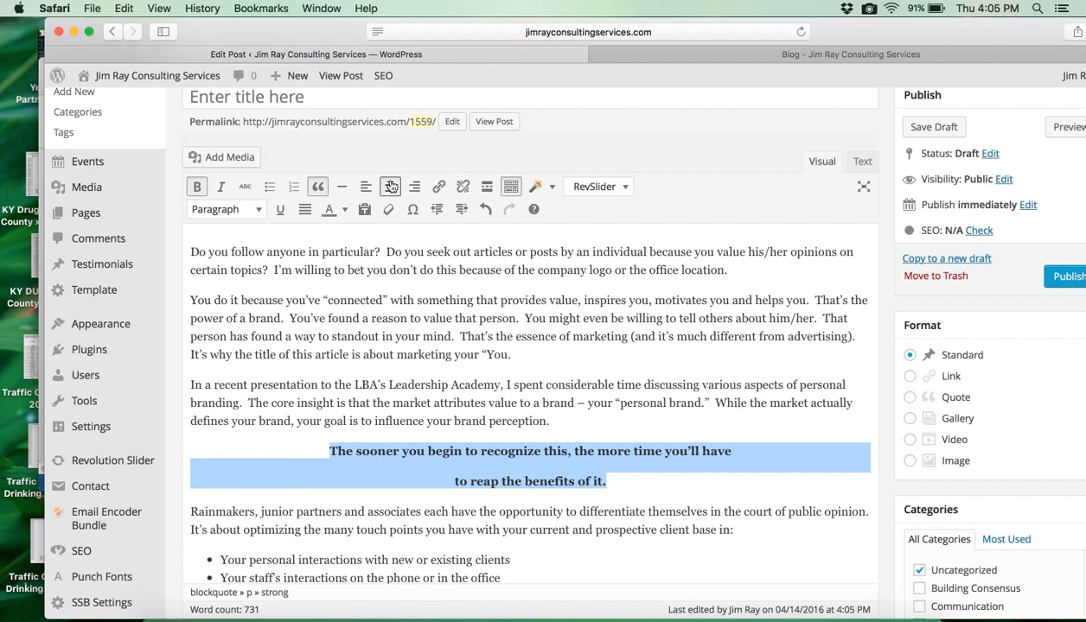
pyautogui.scroll(-4, 391, 390)
pyautogui.scroll(-8, 391, 390)
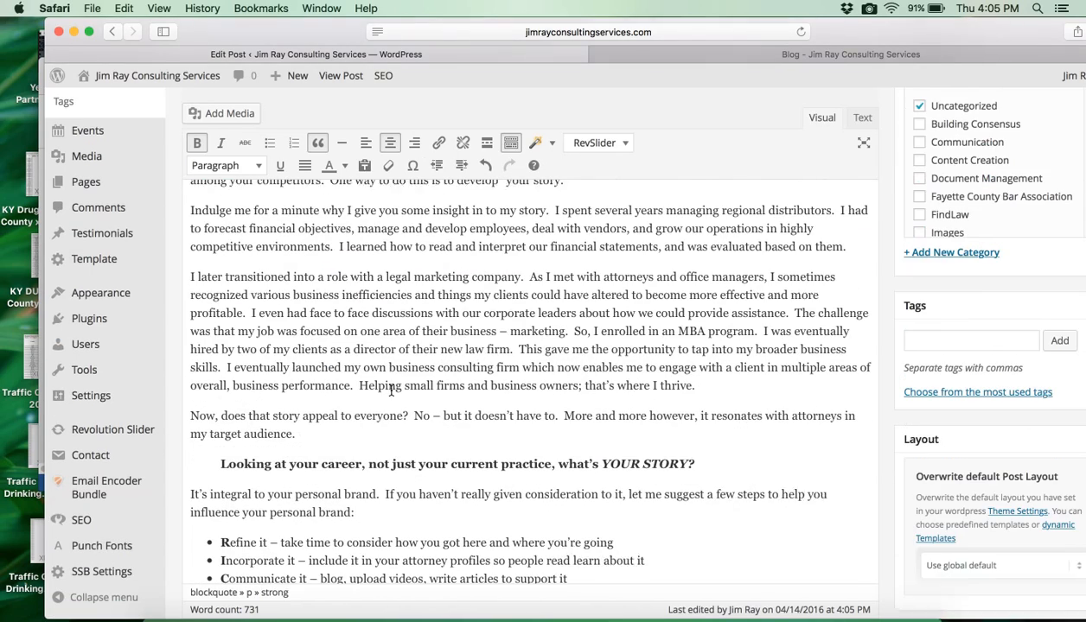
pyautogui.moveTo(224, 445); pyautogui.dragTo(694, 443)
pyautogui.click(390, 142)
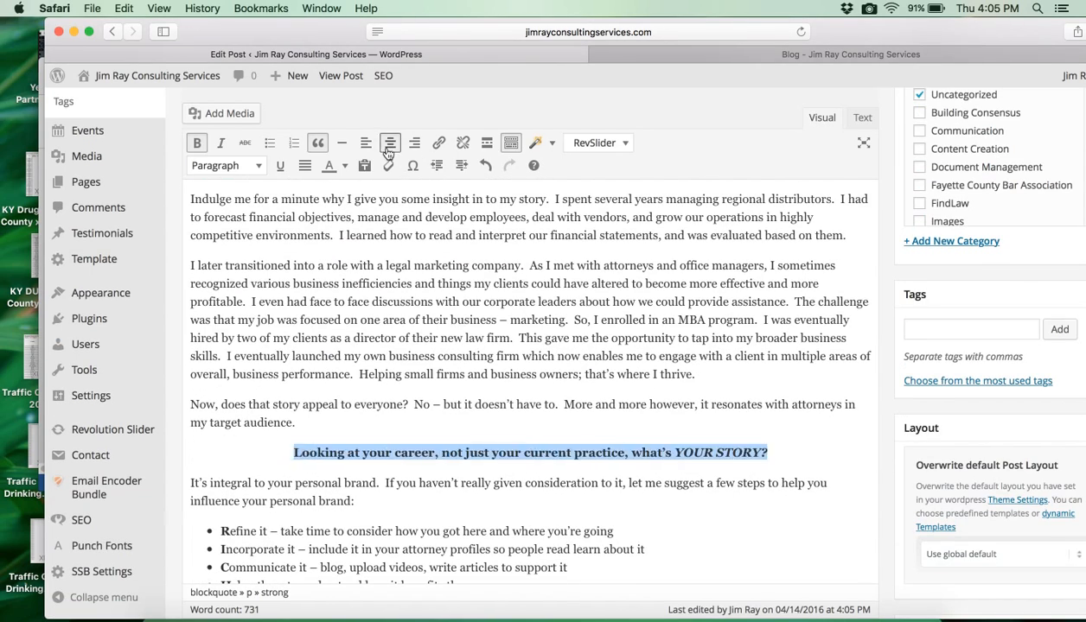
pyautogui.scroll(-6, 399, 359)
pyautogui.scroll(-1, 403, 364)
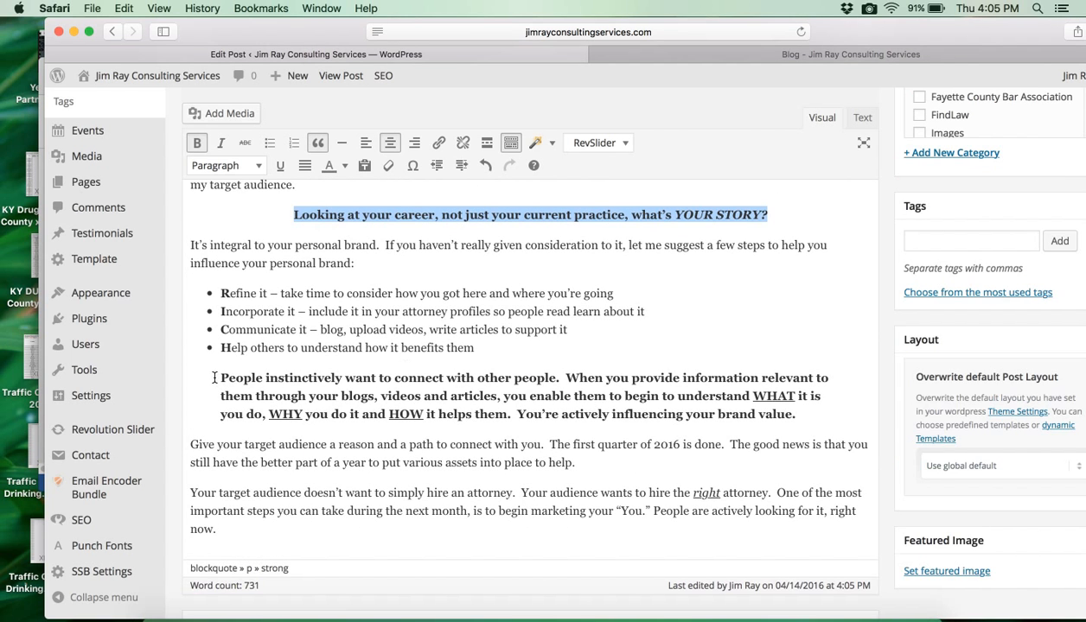
pyautogui.moveTo(219, 378); pyautogui.dragTo(798, 408)
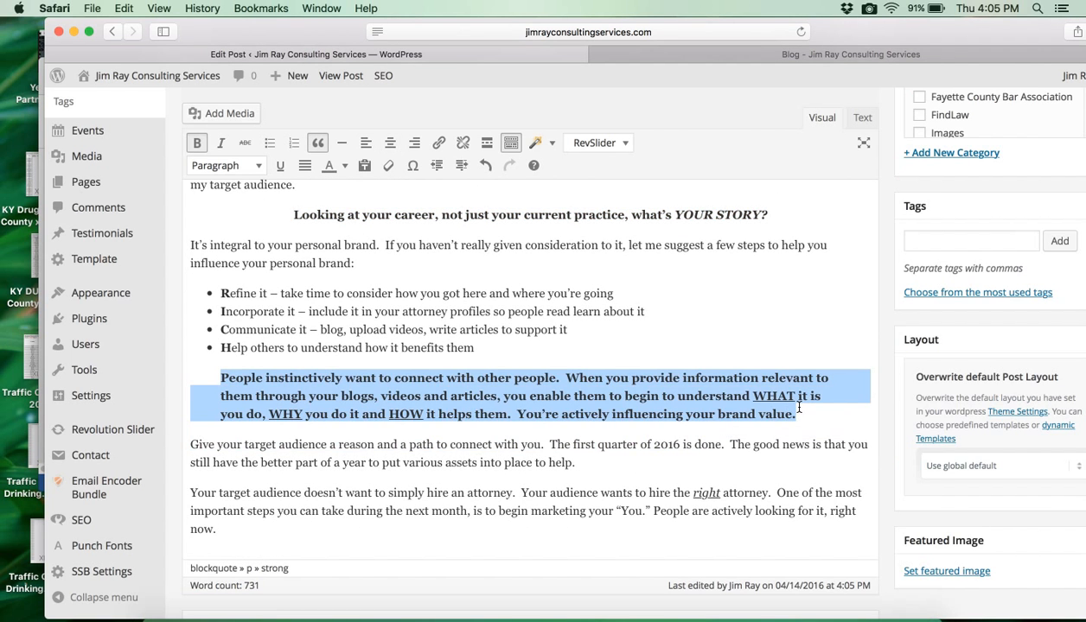
pyautogui.click(390, 143)
# Step: Save the updated draft again, bringing it to 2 revisions
pyautogui.scroll(-5, 428, 404)
pyautogui.scroll(15, 428, 403)
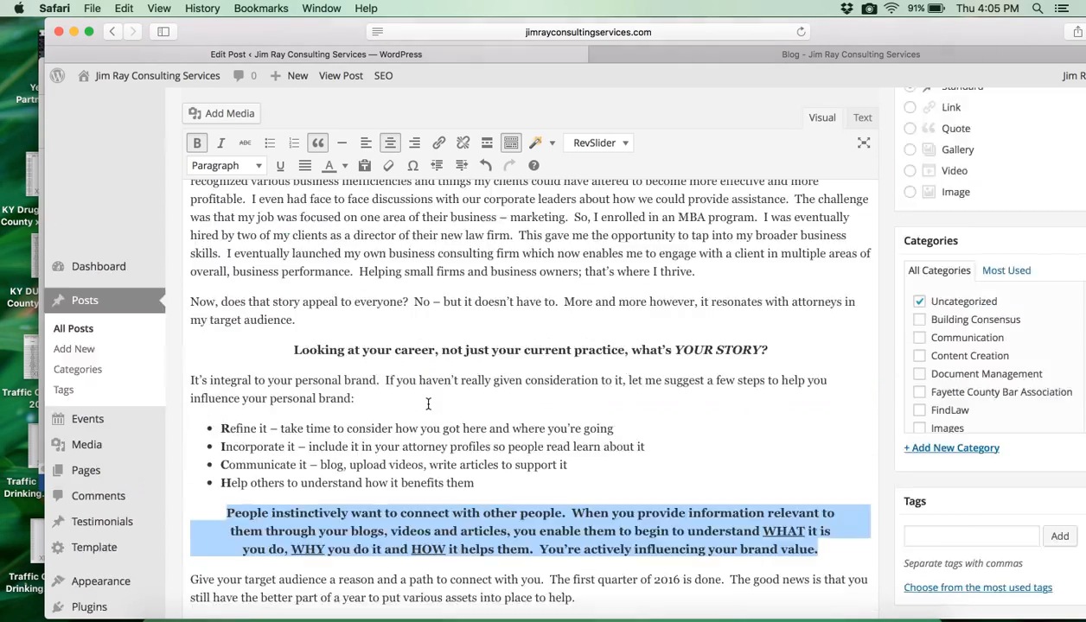
pyautogui.click(945, 151)
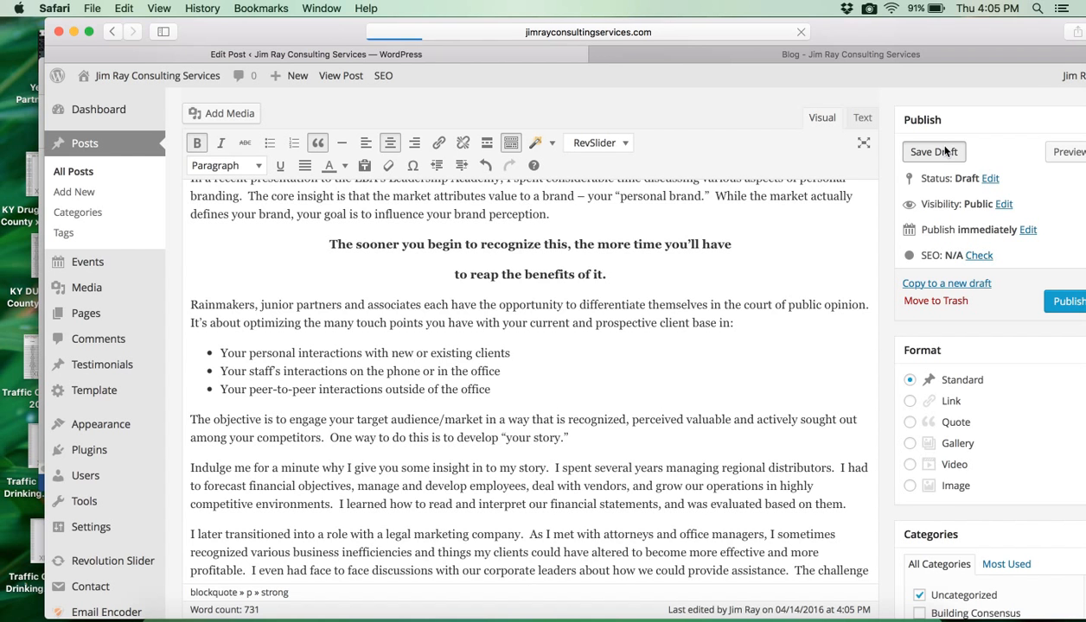
pyautogui.scroll(-3, 539, 481)
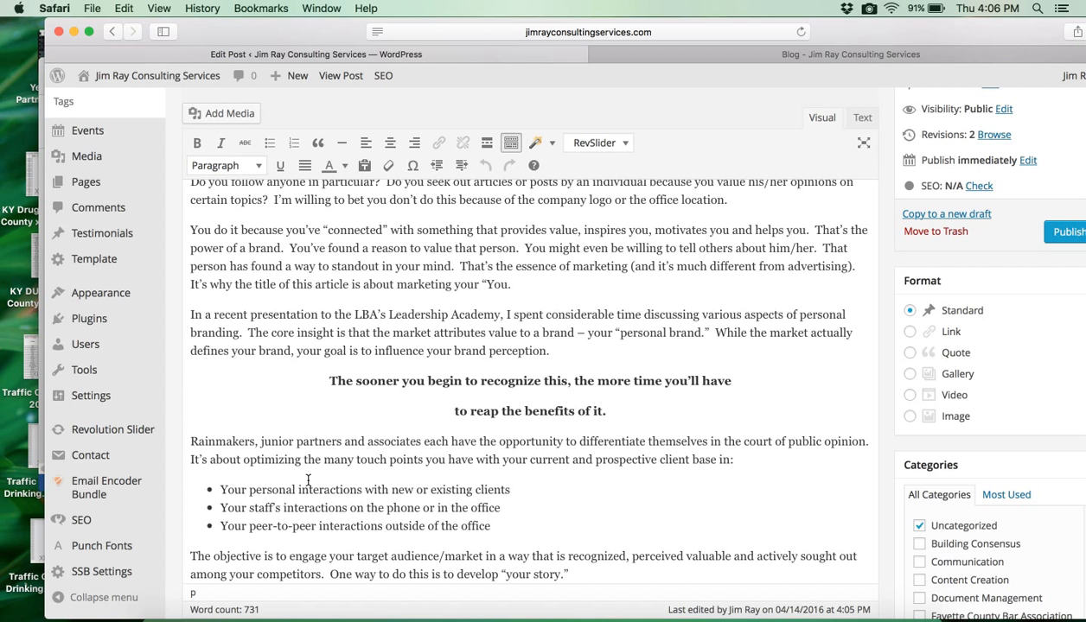
pyautogui.scroll(3, 869, 290)
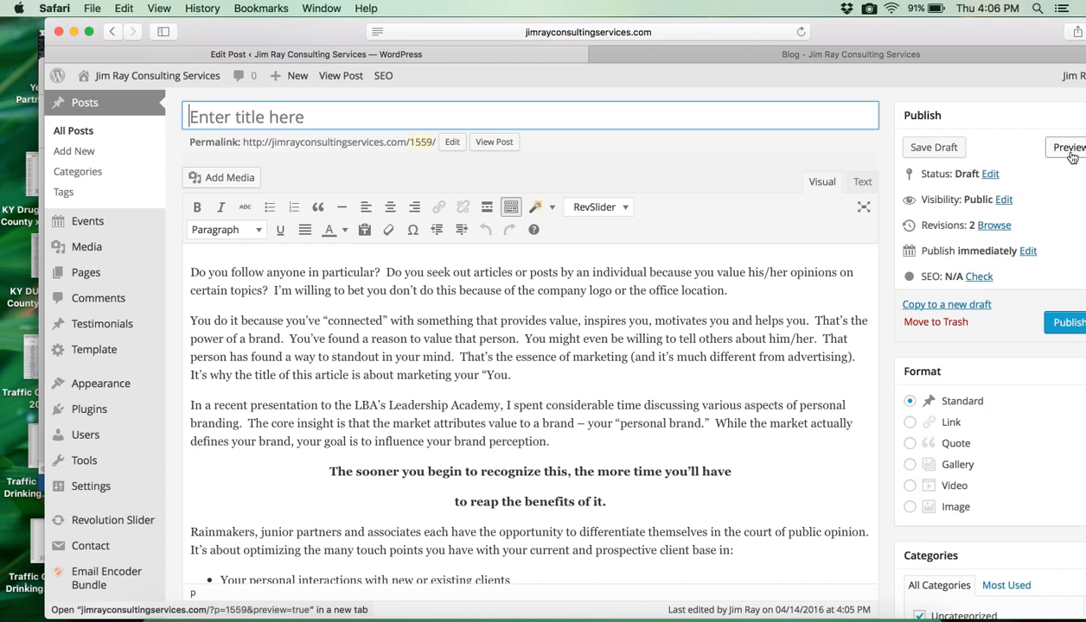
# Step: Preview the draft on the live blog, scroll through the centered blockquotes, then return to Edit Post
pyautogui.click(1072, 155)
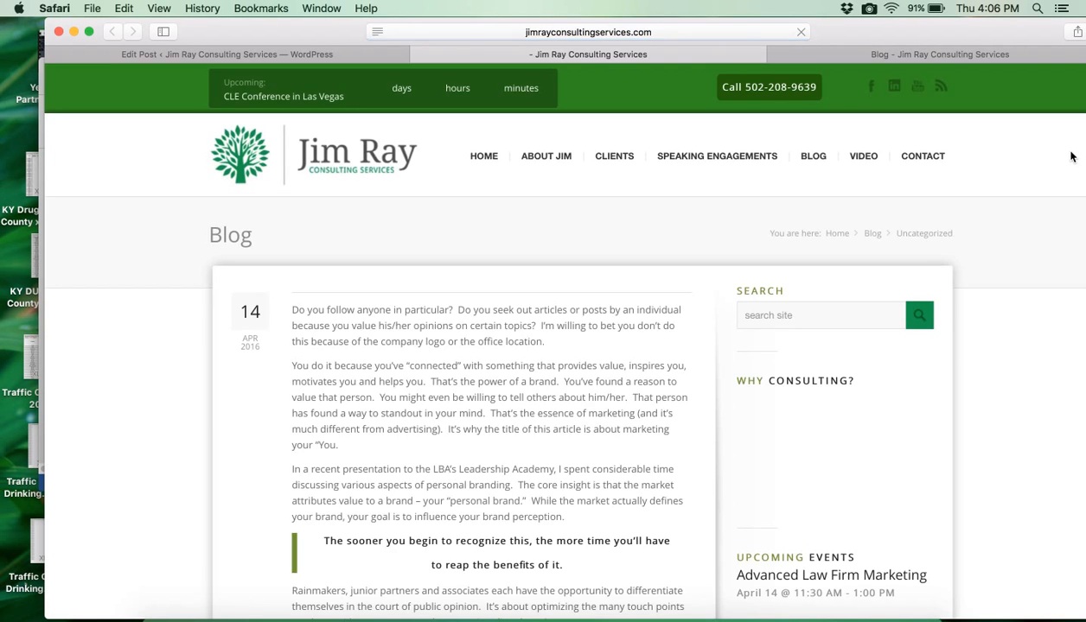
pyautogui.scroll(-3, 466, 491)
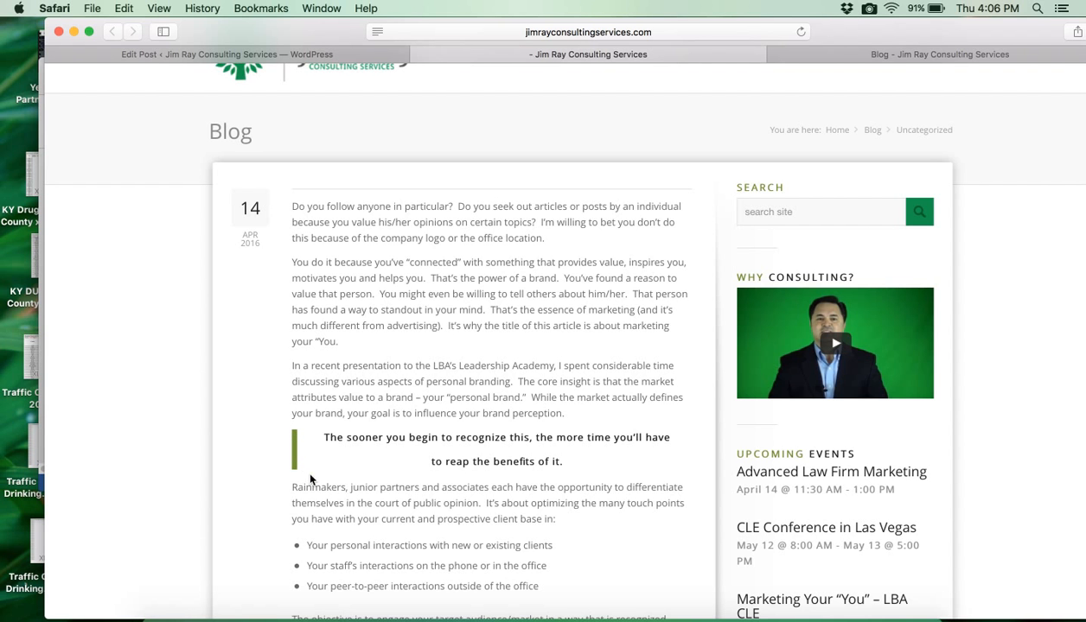
pyautogui.scroll(-7, 333, 499)
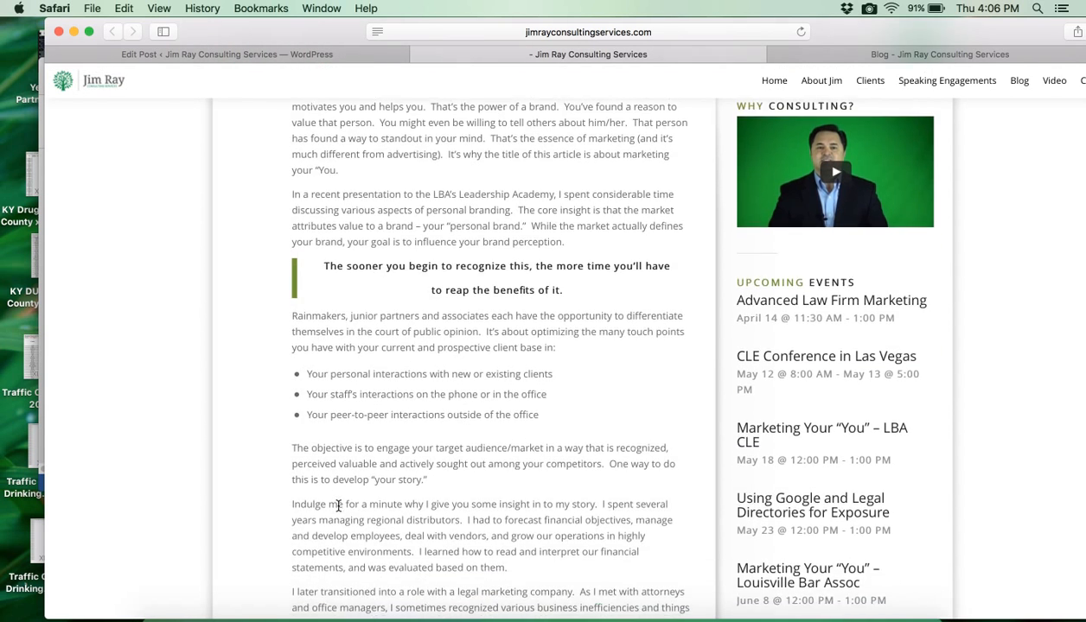
pyautogui.scroll(-5, 338, 506)
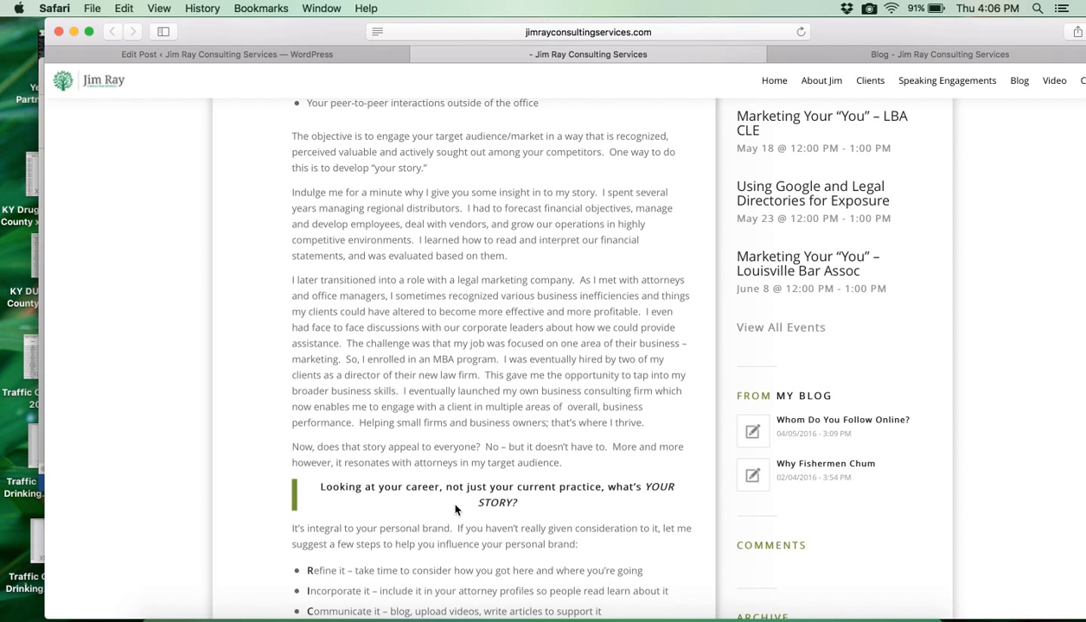
pyautogui.scroll(-6, 448, 510)
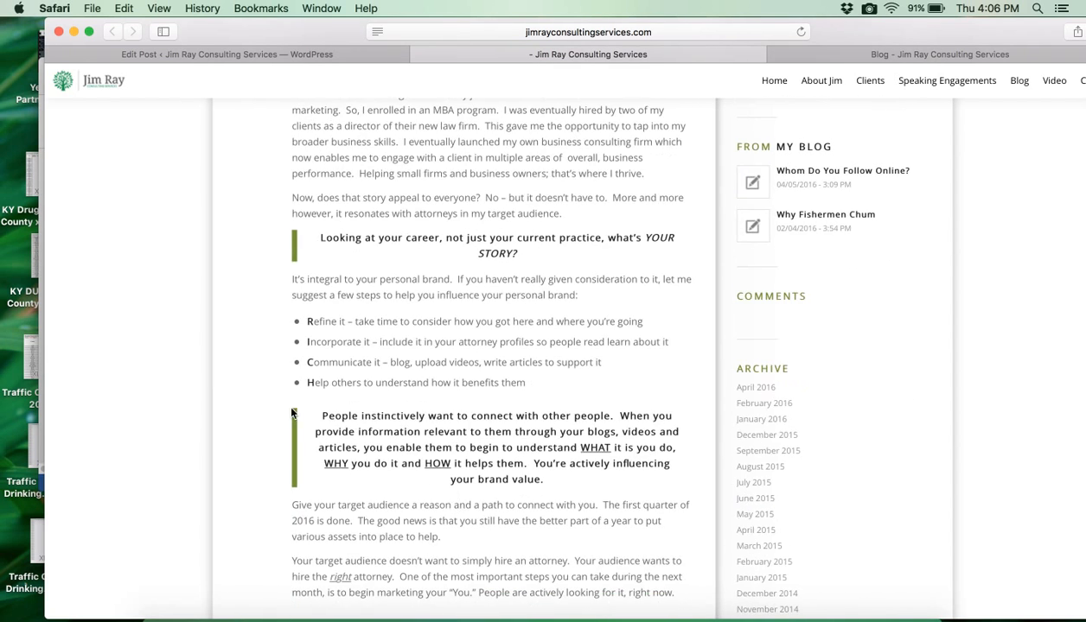
pyautogui.scroll(-3, 416, 473)
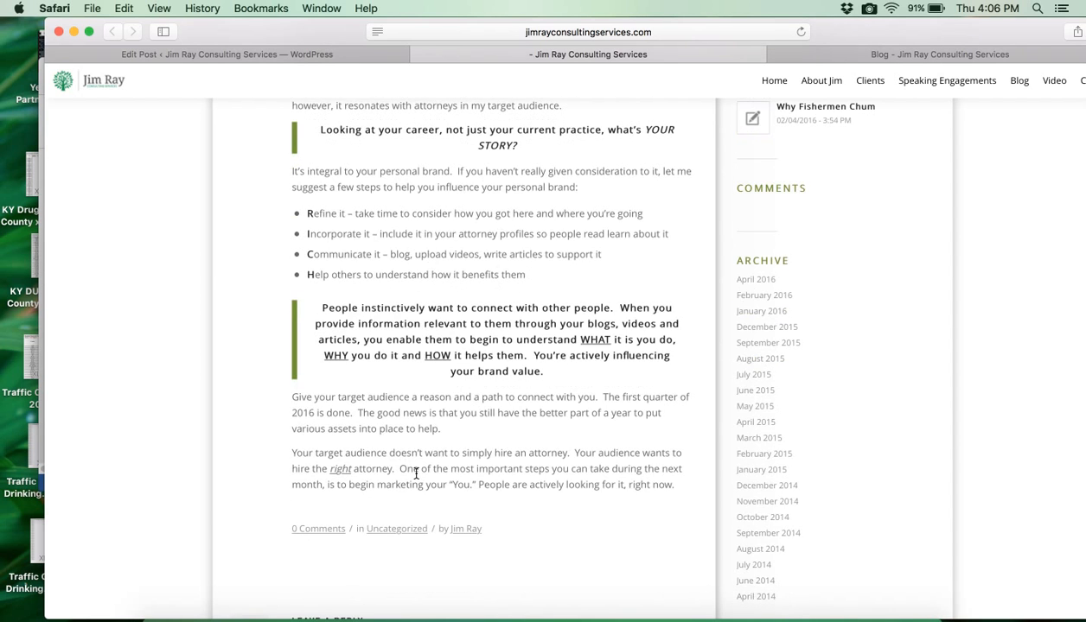
pyautogui.scroll(3, 415, 473)
pyautogui.scroll(4, 416, 477)
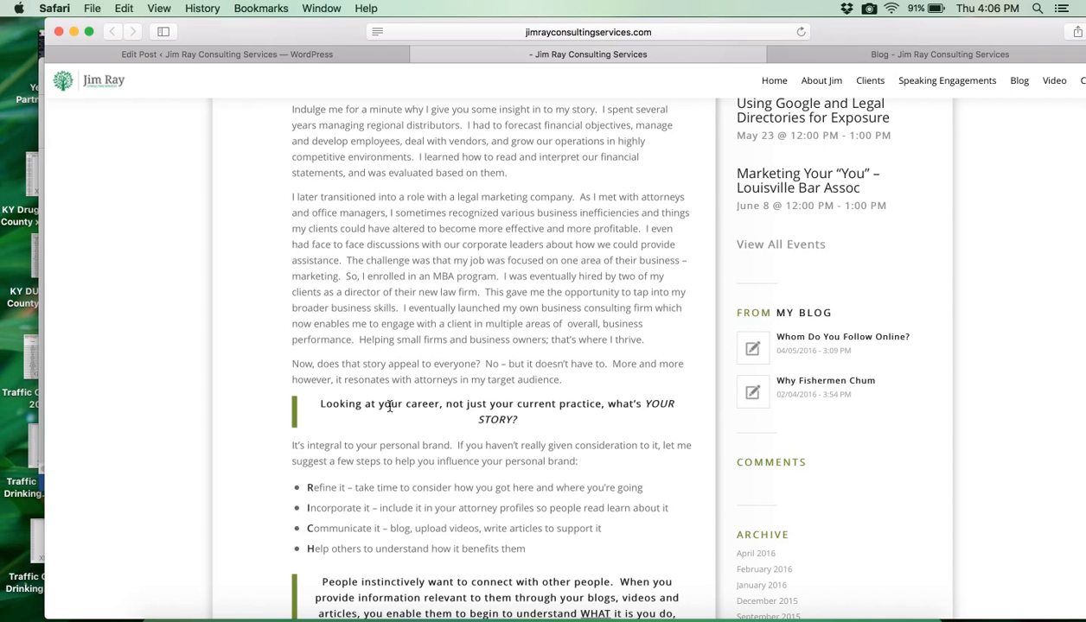
pyautogui.scroll(10, 366, 518)
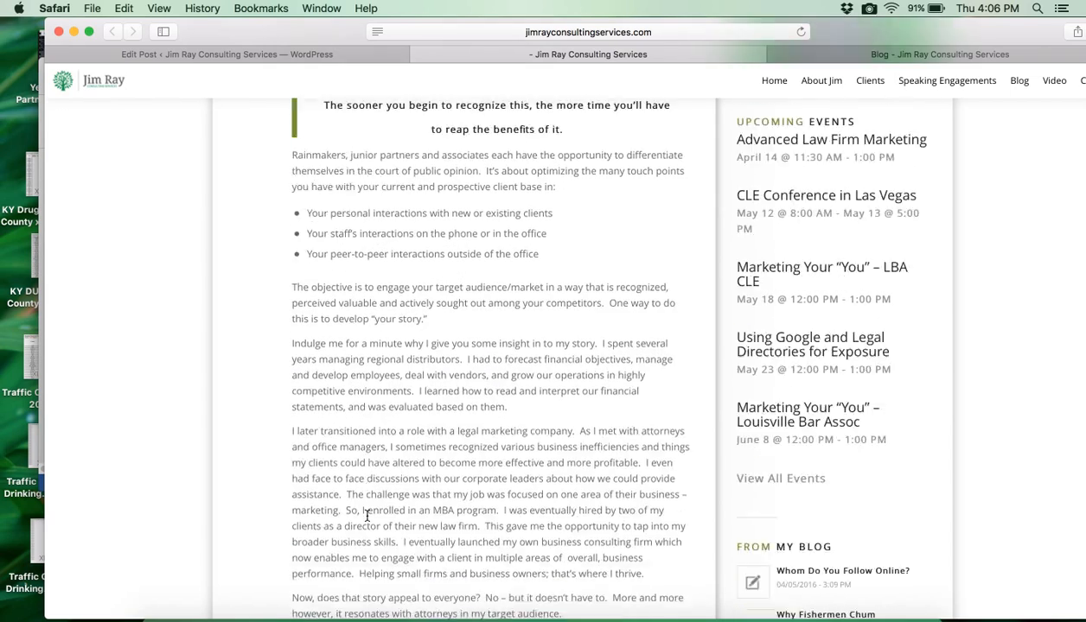
pyautogui.scroll(3, 367, 516)
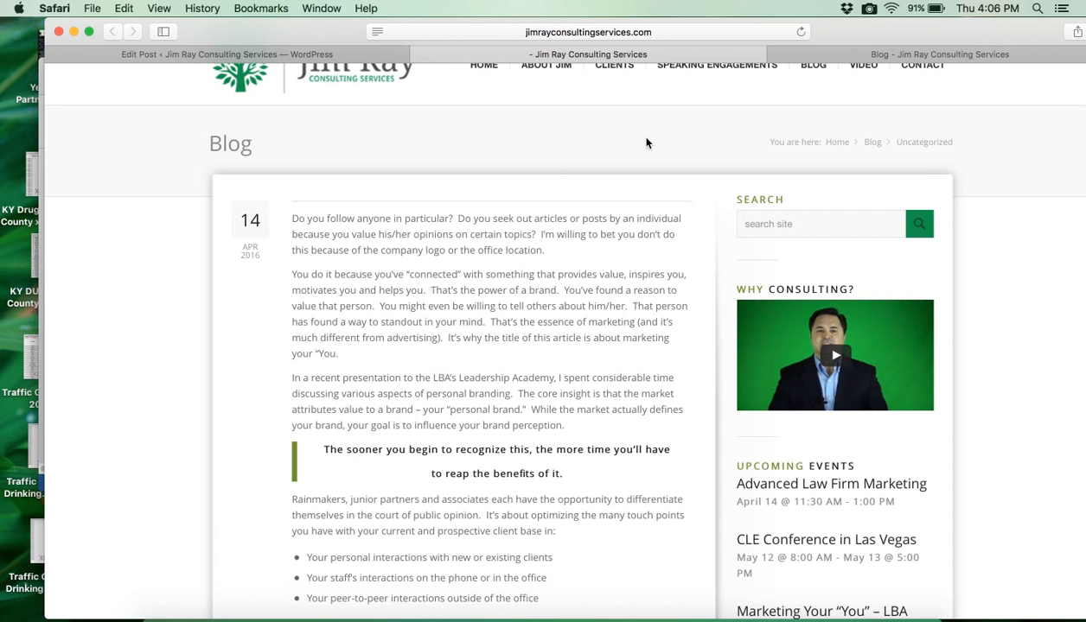
pyautogui.click(303, 54)
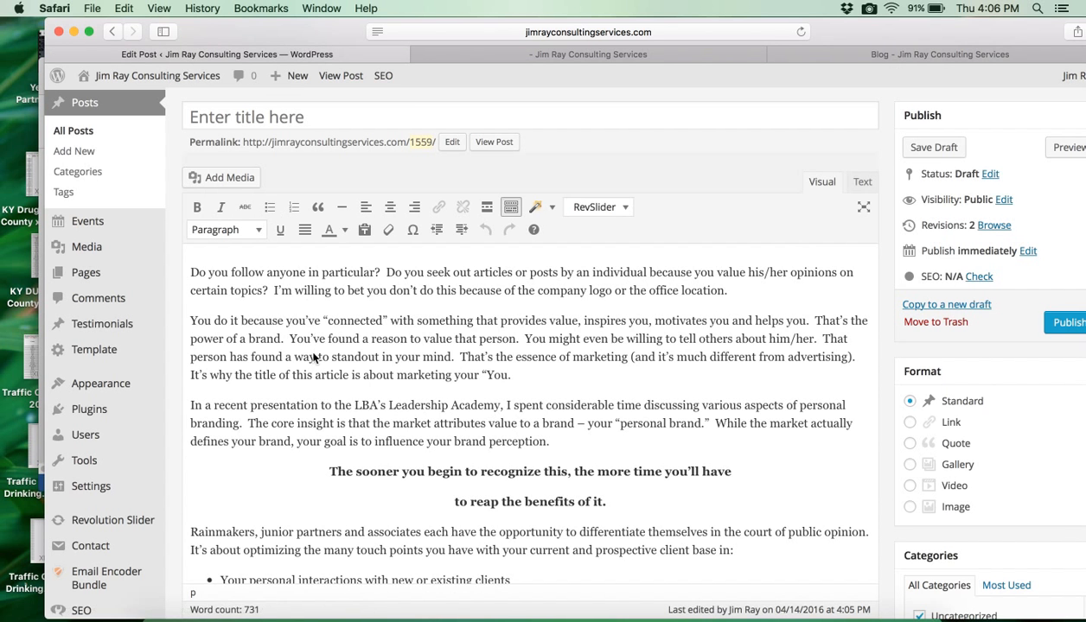
# Step: Enter 'Marketing With Your Story' in the empty post title field
pyautogui.scroll(3, 298, 358)
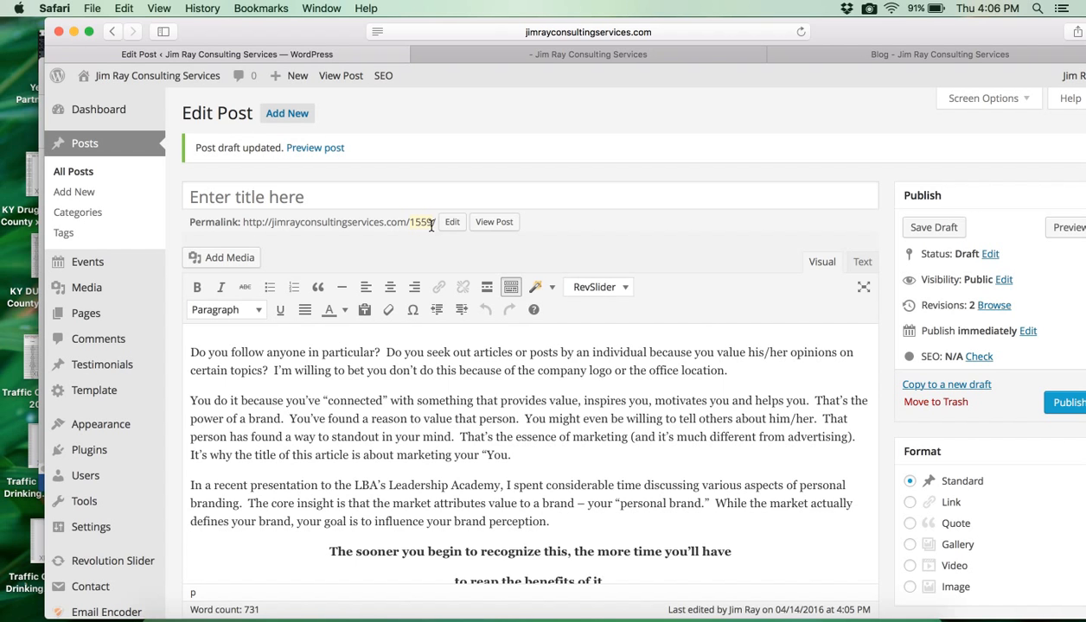
pyautogui.click(365, 200)
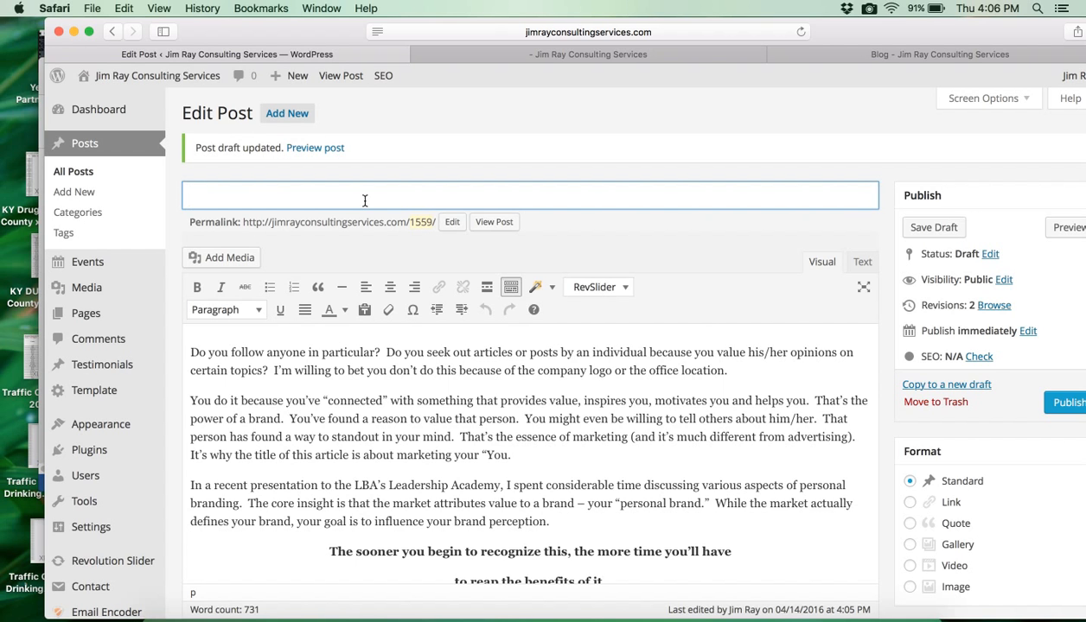
pyautogui.write('Marketing ')
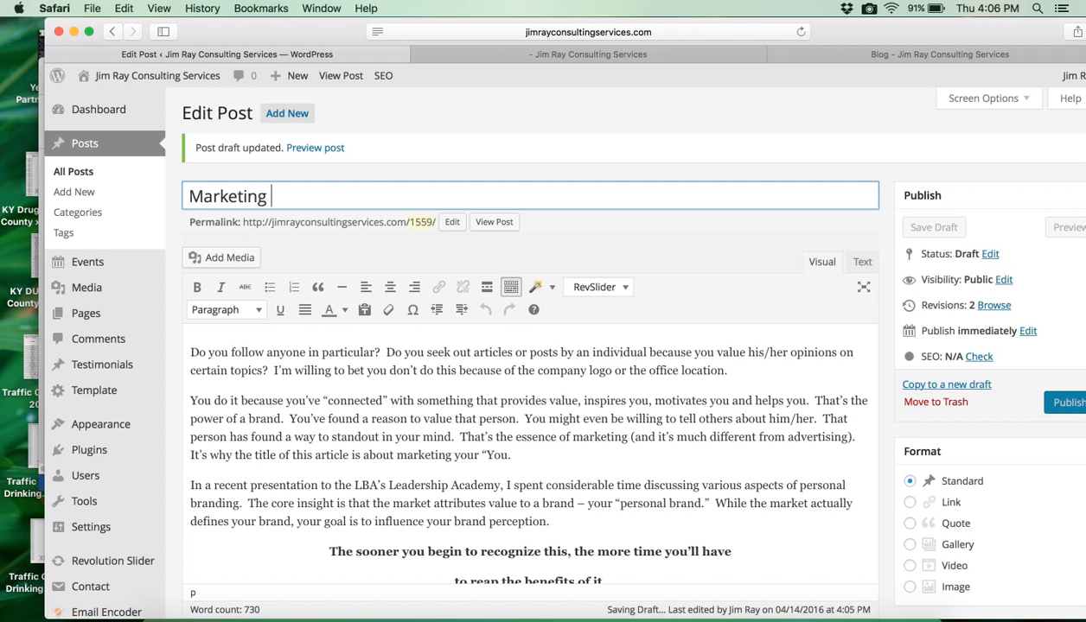
pyautogui.write('With Y')
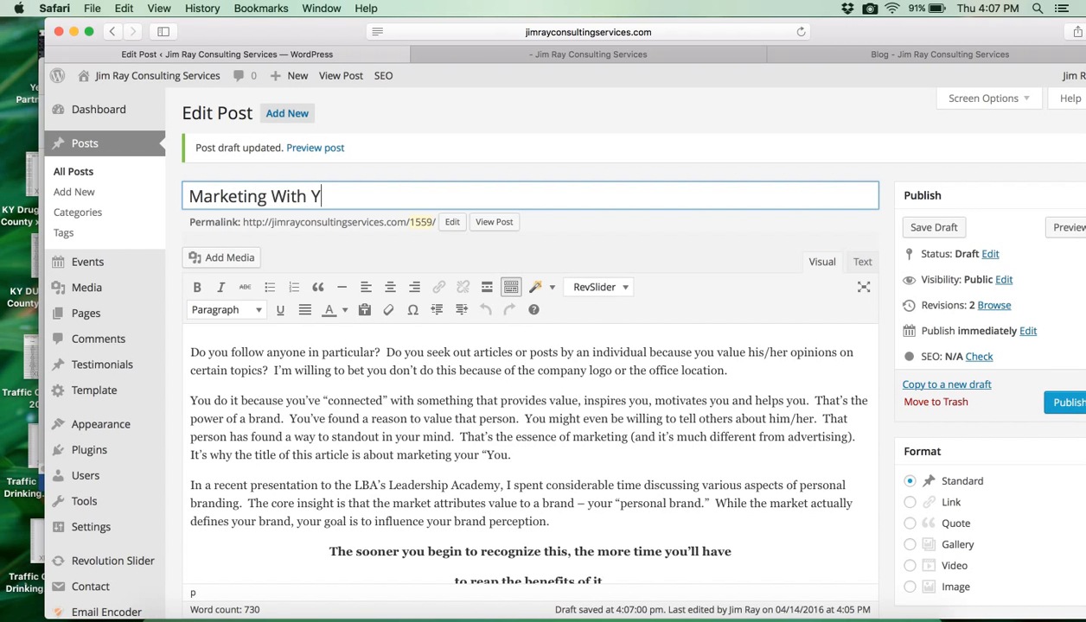
pyautogui.write('our Story')
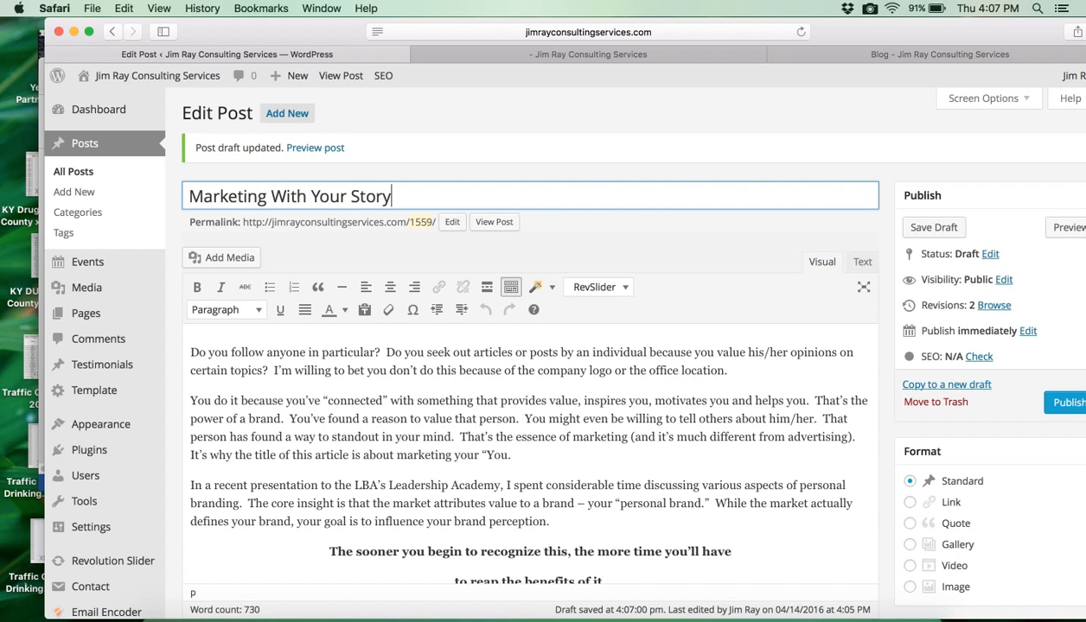
pyautogui.click(344, 349)
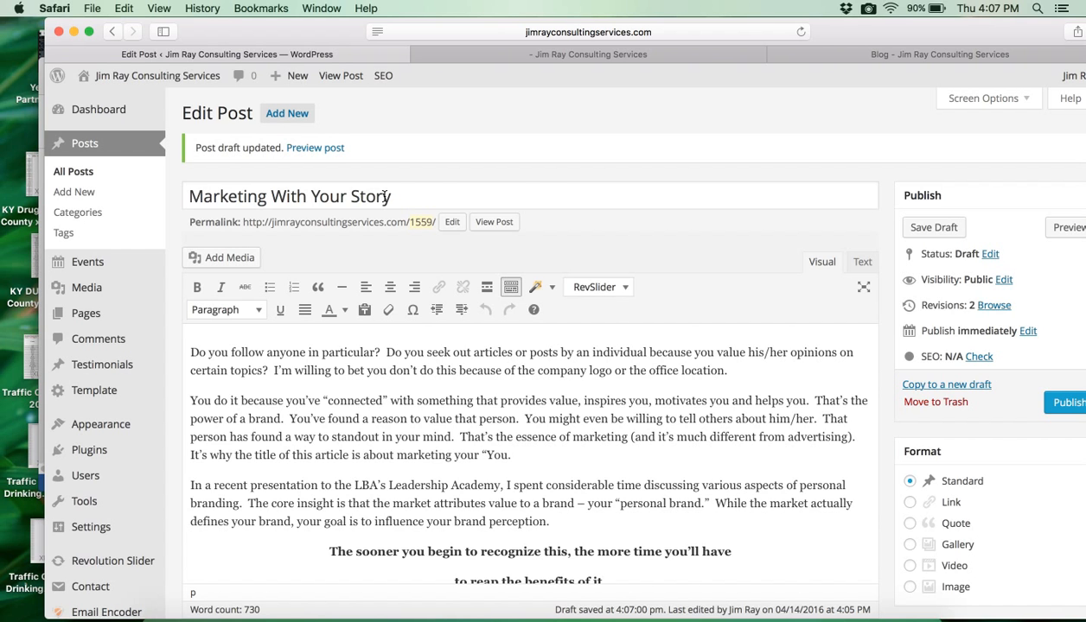
# Step: Replace the 1559 permalink slug with marketing-with-your-story and save the draft as revision 3
pyautogui.click(452, 223)
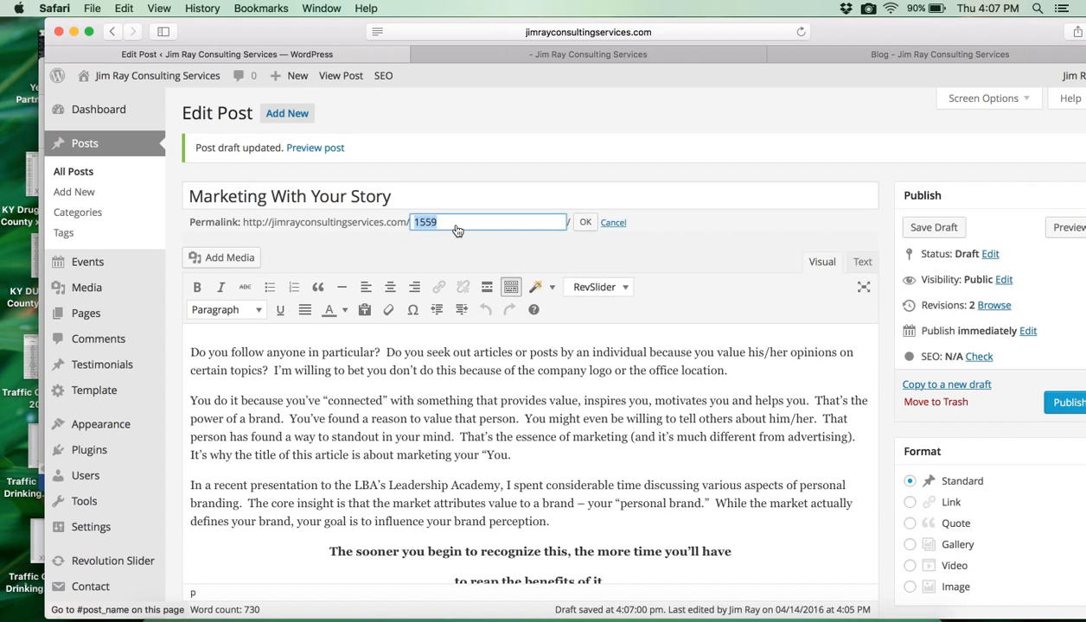
pyautogui.write('marketing-with-your-story')
pyautogui.click(586, 224)
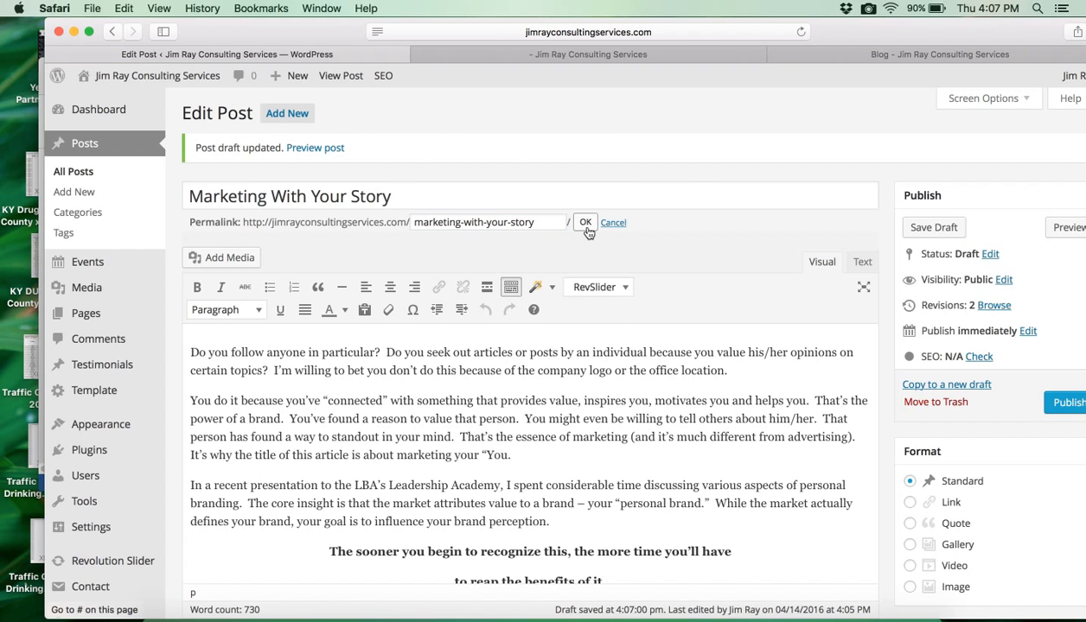
pyautogui.click(946, 236)
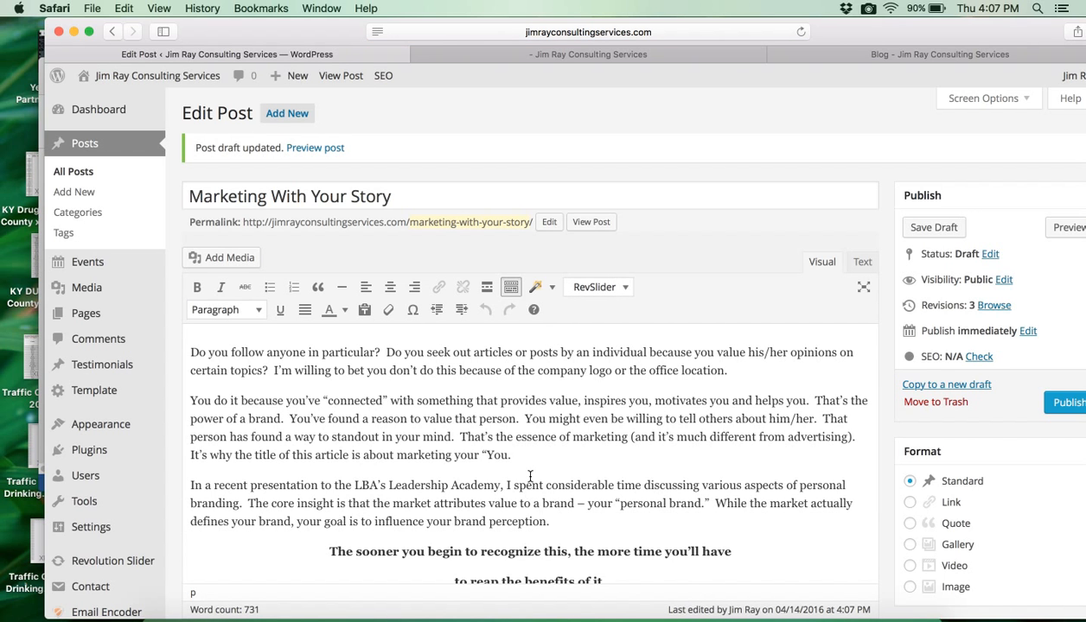
# Step: Select 'legal marketing' in the paragraph beginning 'I later transitioned'
pyautogui.scroll(-3, 530, 476)
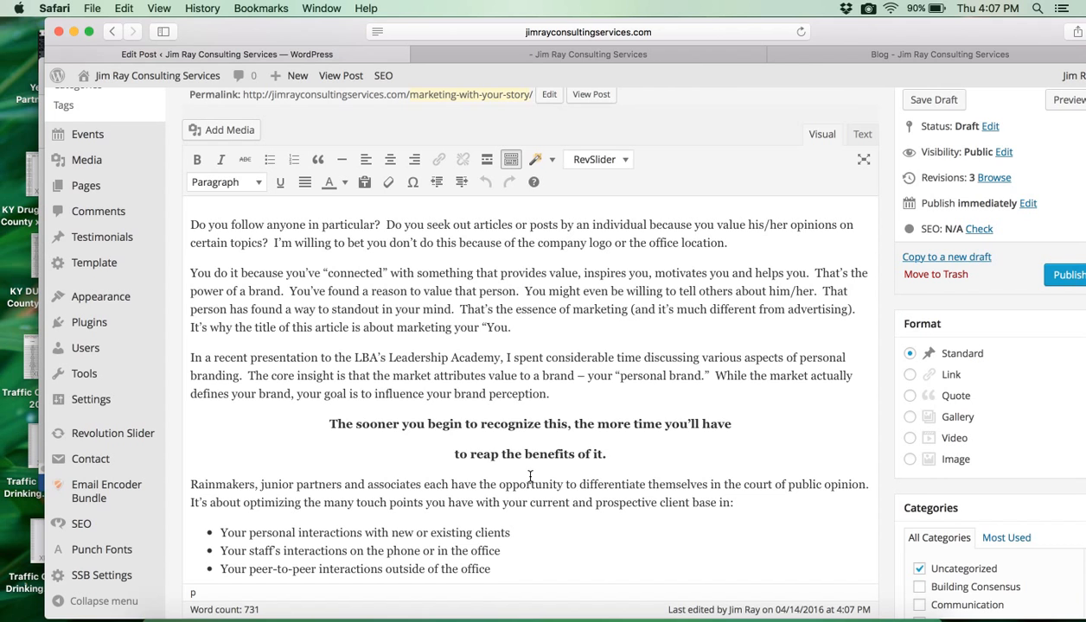
pyautogui.scroll(2, 529, 476)
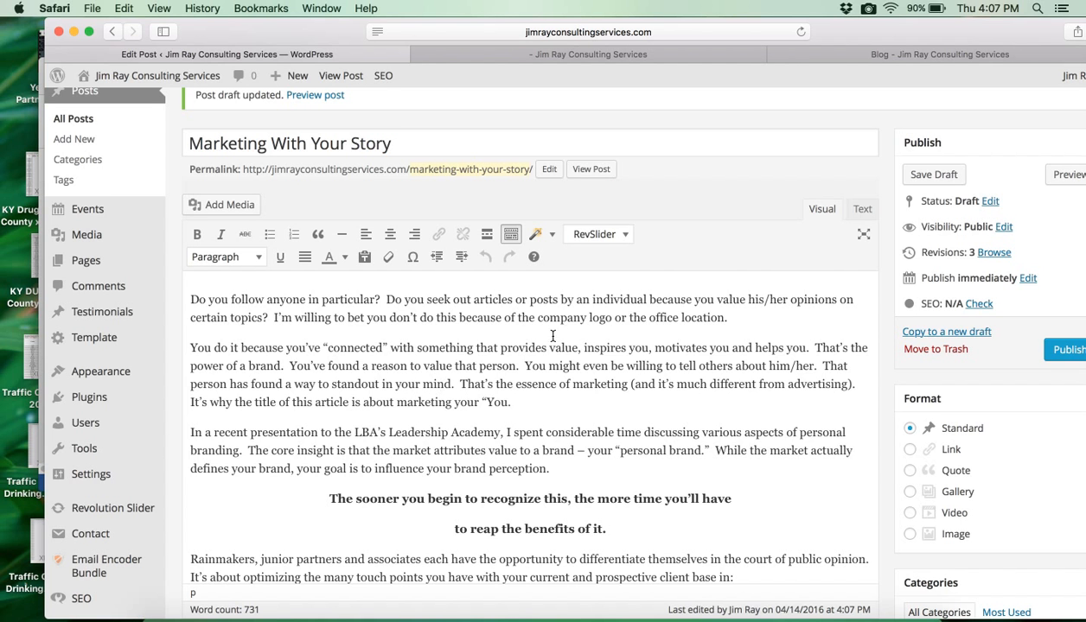
pyautogui.scroll(1, 518, 373)
pyautogui.scroll(-2, 523, 379)
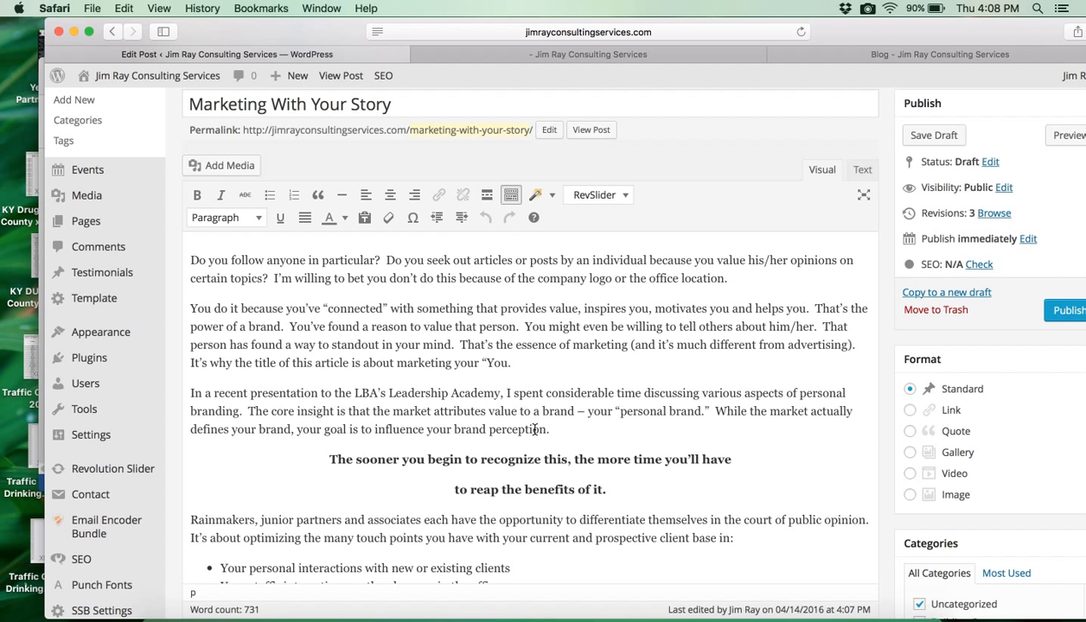
pyautogui.scroll(-10, 535, 429)
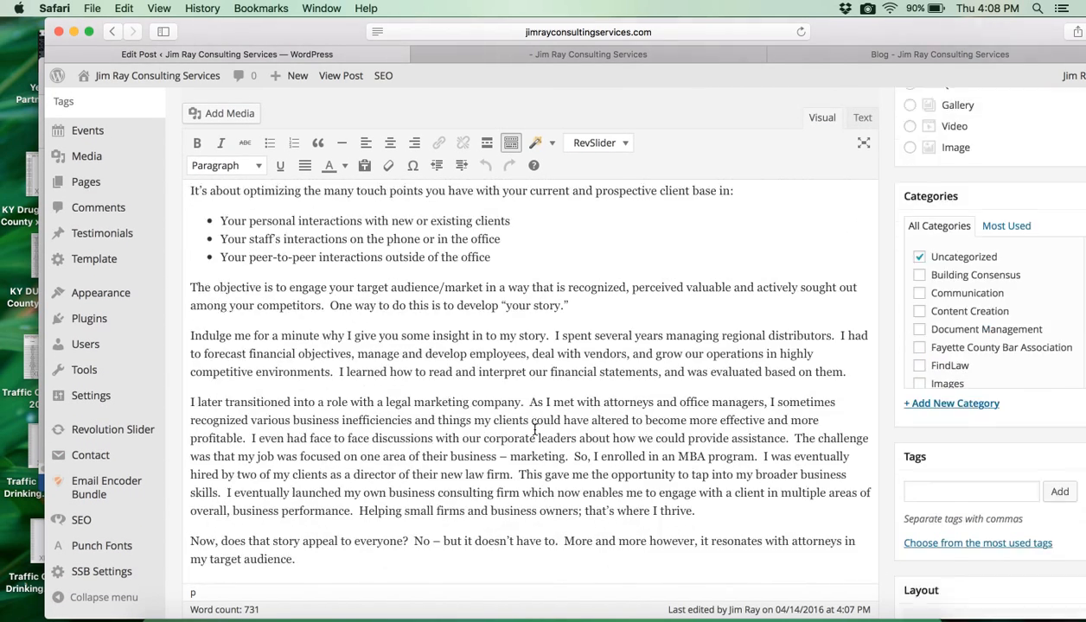
pyautogui.scroll(3, 531, 428)
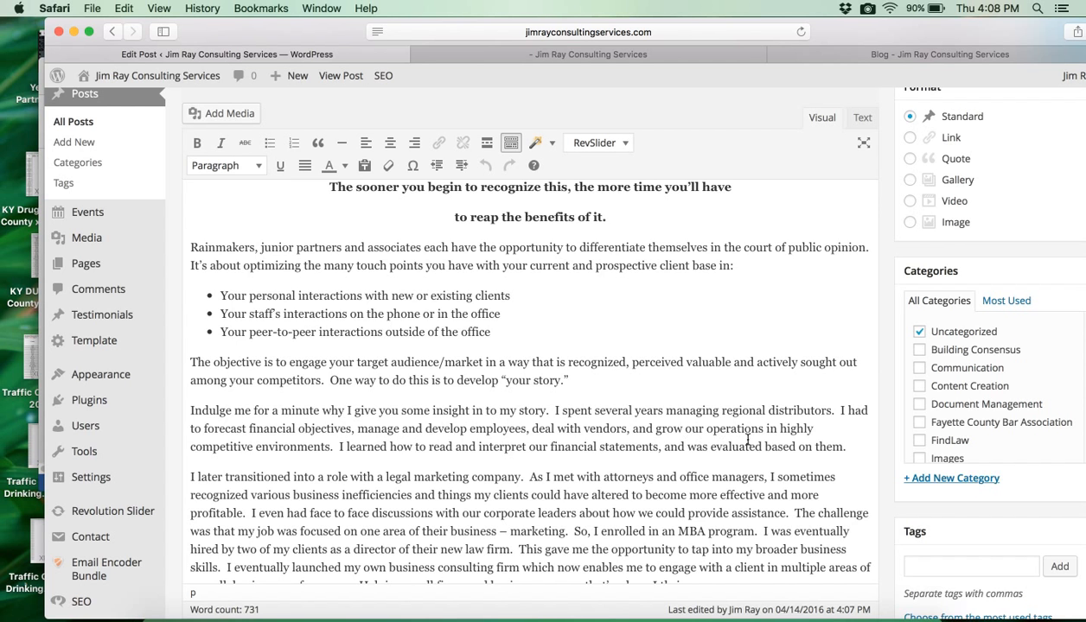
pyautogui.scroll(-3, 484, 486)
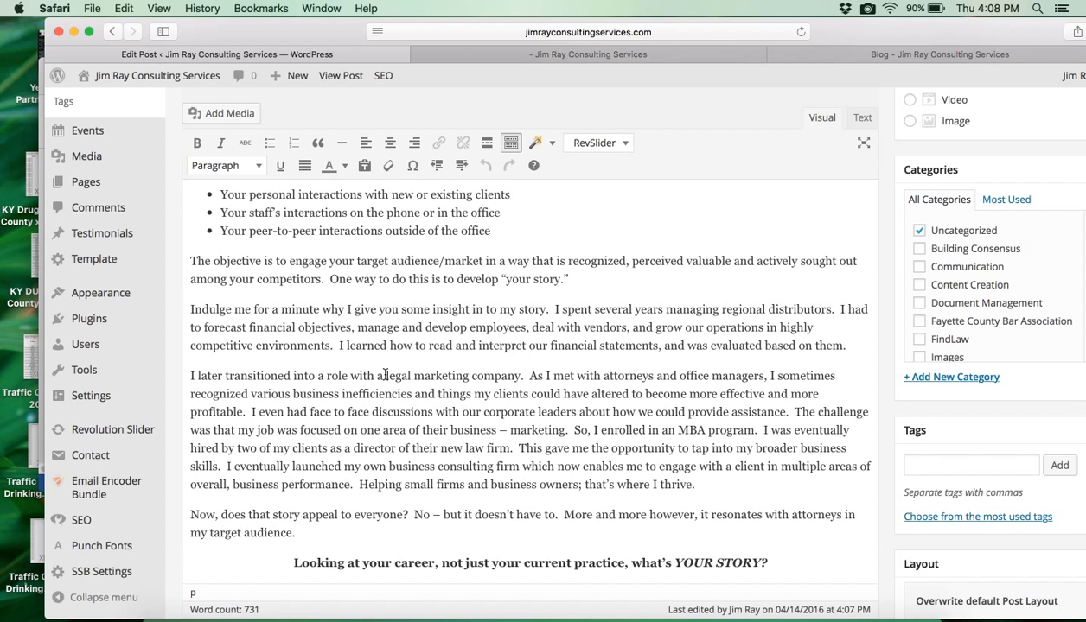
pyautogui.moveTo(386, 375); pyautogui.dragTo(465, 378)
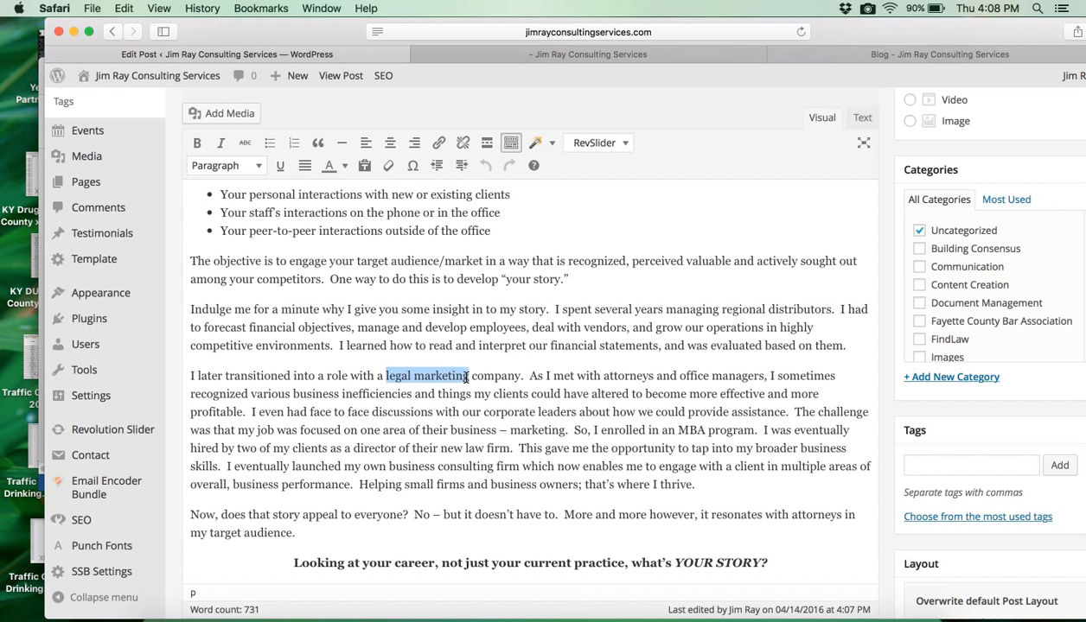
pyautogui.scroll(2, 467, 376)
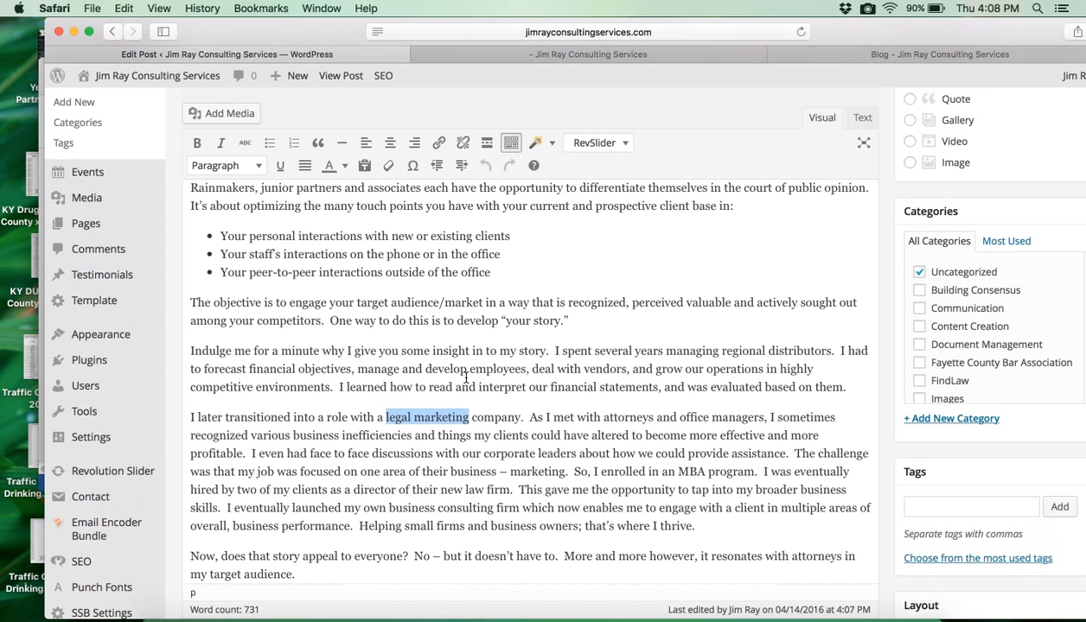
# Step: Start a link on 'legal marketing' and copy the site's Clients > Attorneys page address
pyautogui.click(439, 143)
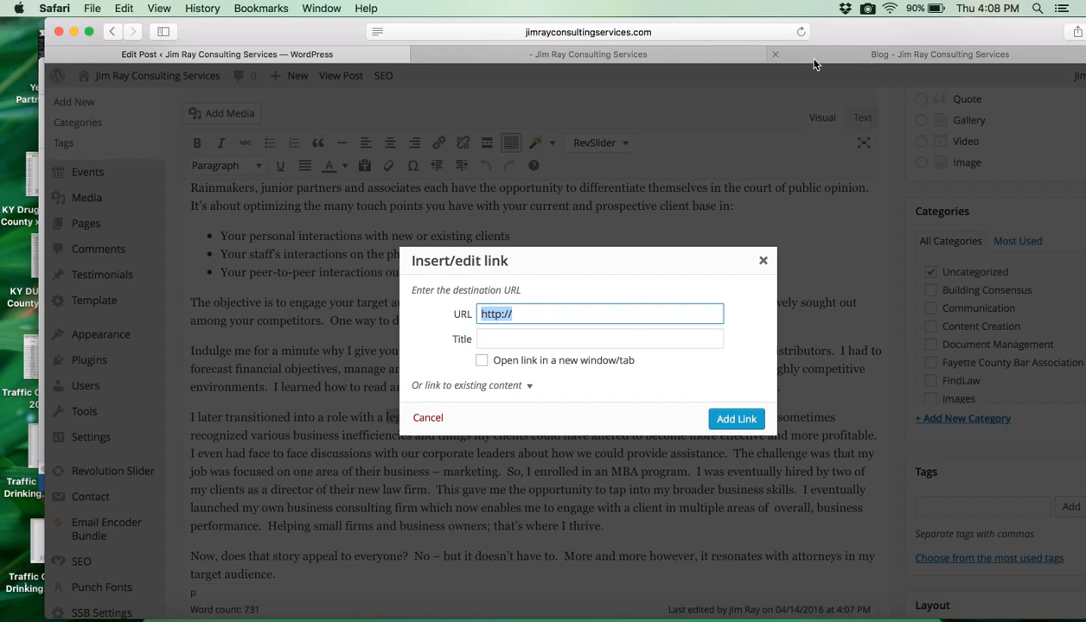
pyautogui.click(715, 59)
pyautogui.scroll(3, 523, 295)
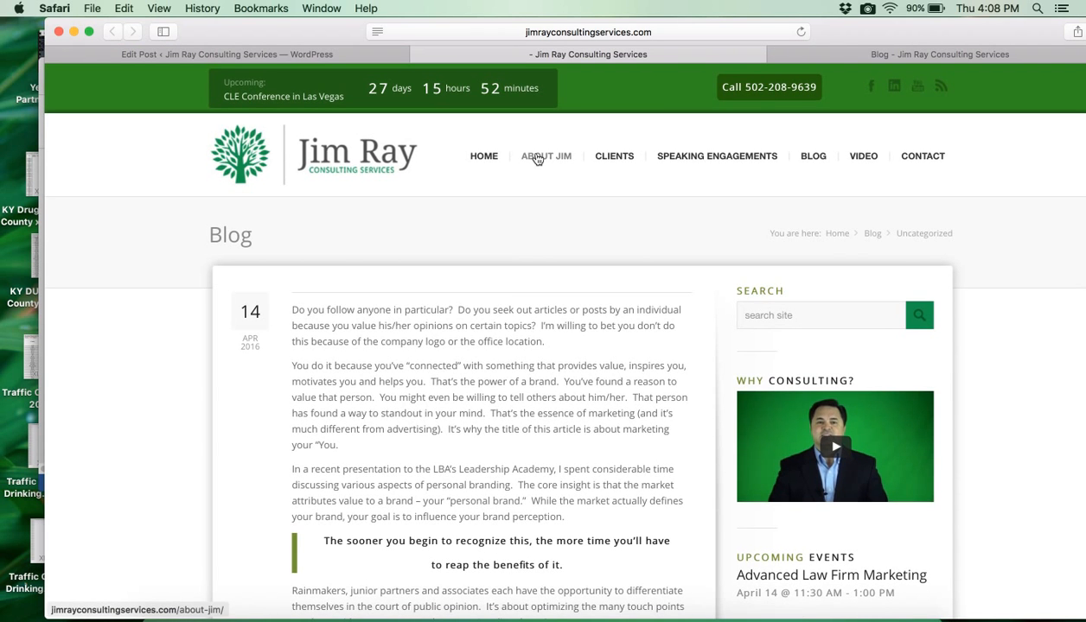
pyautogui.moveTo(605, 158)
pyautogui.click(624, 190)
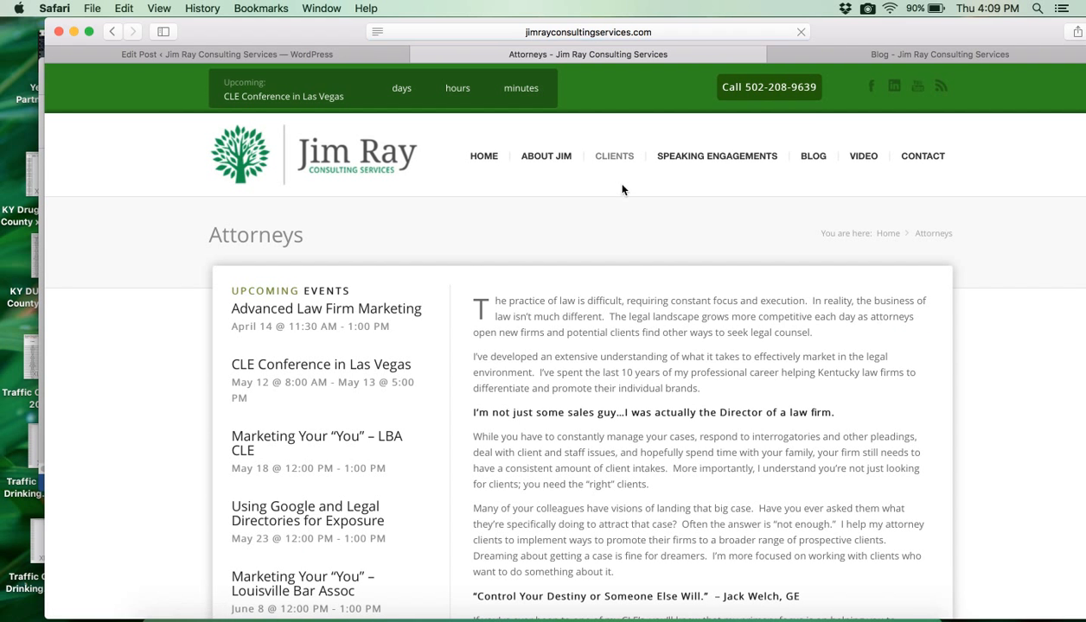
pyautogui.click(581, 29)
pyautogui.press('super+c')
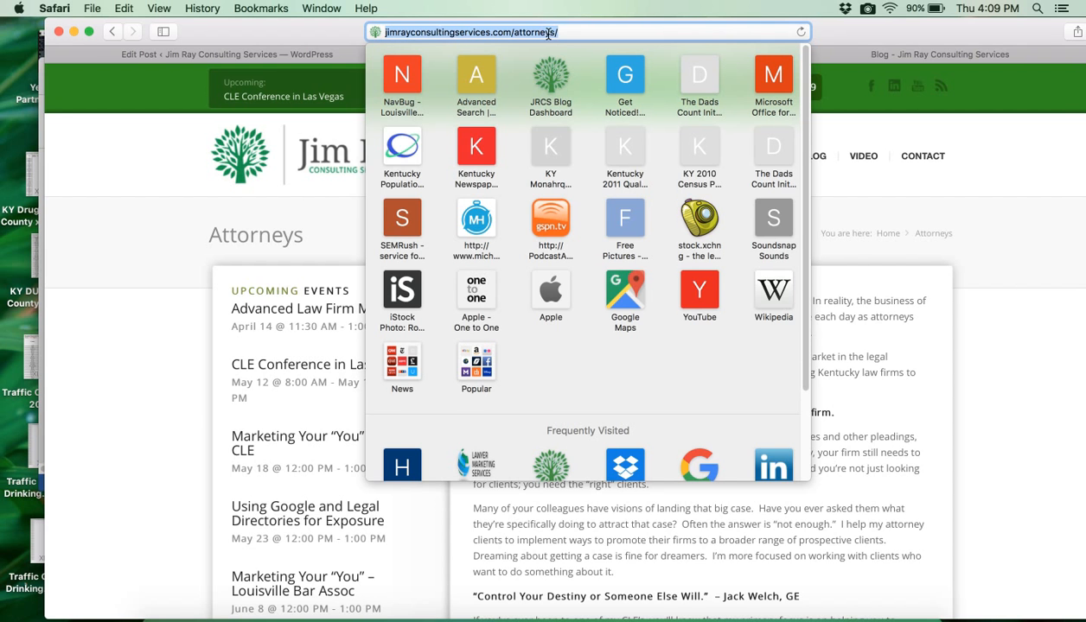
pyautogui.click(234, 58)
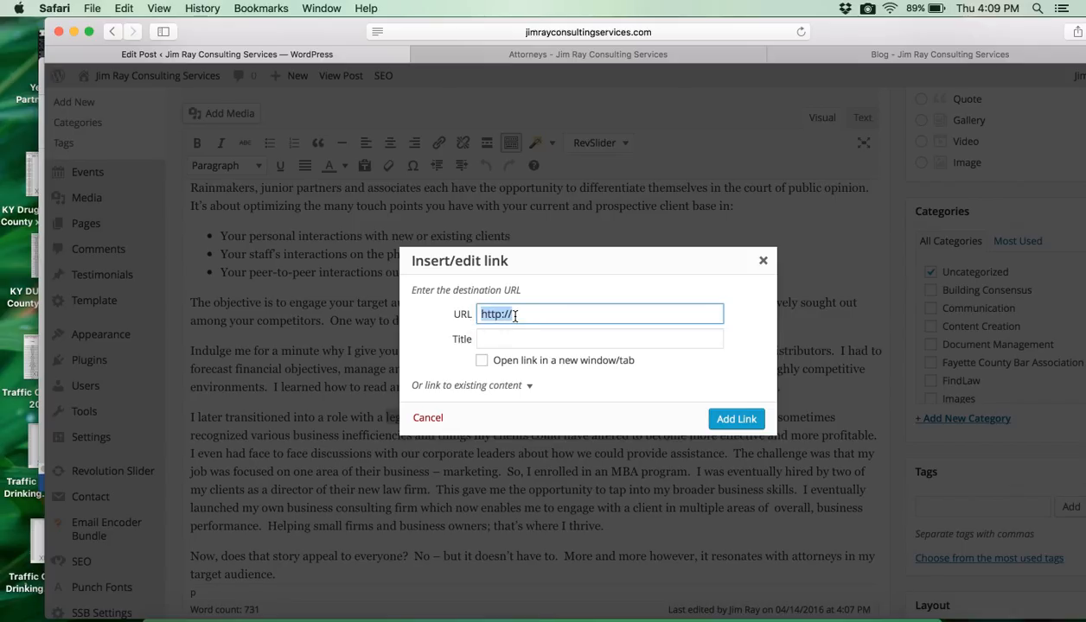
pyautogui.press('super+v')
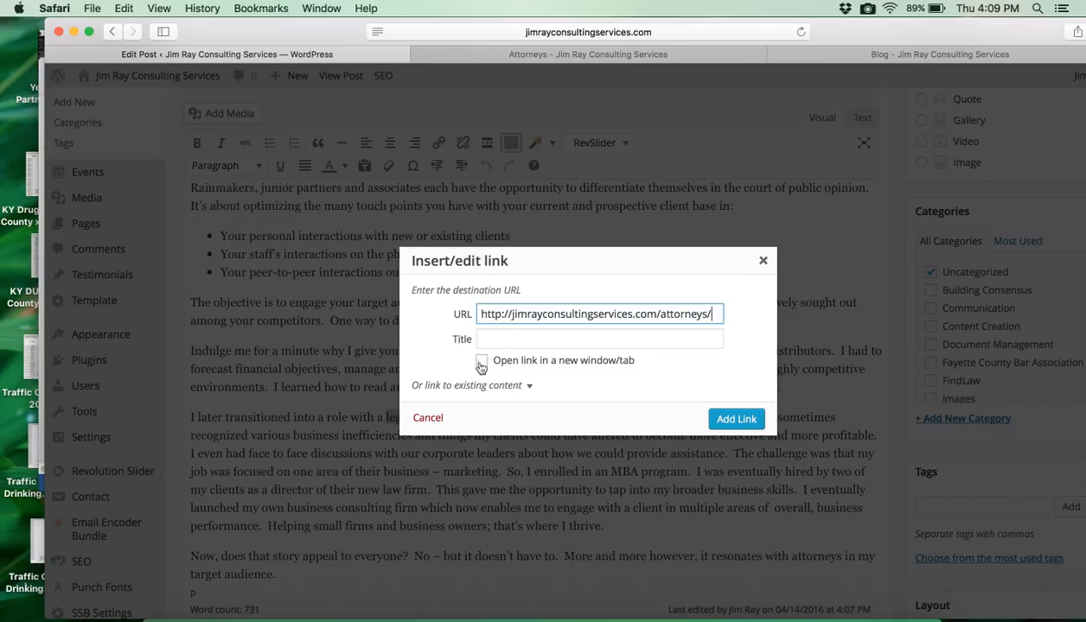
pyautogui.click(483, 362)
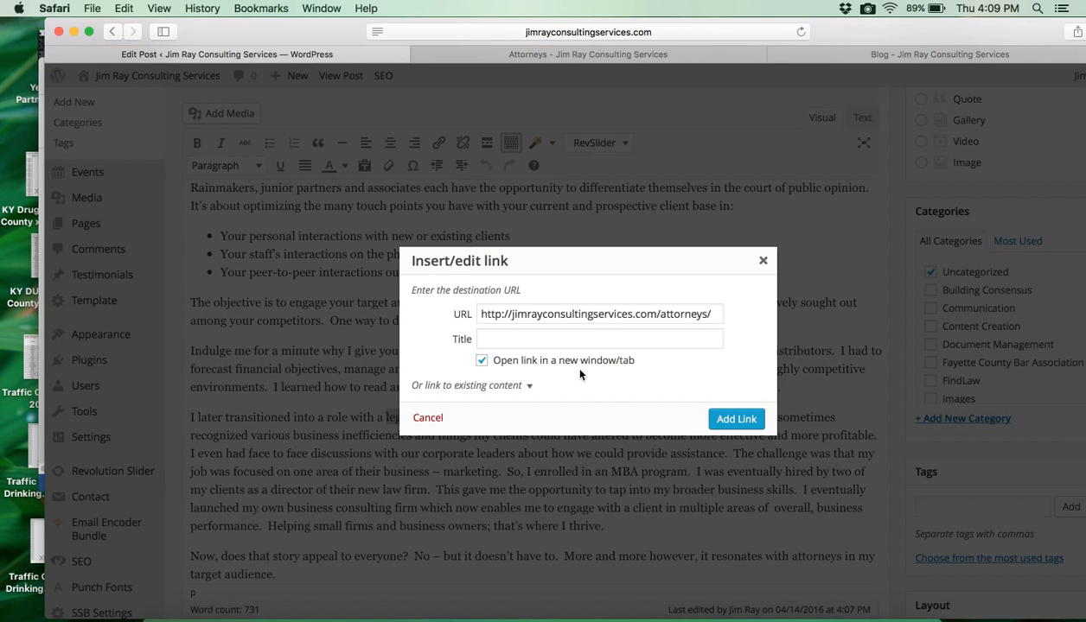
pyautogui.click(735, 418)
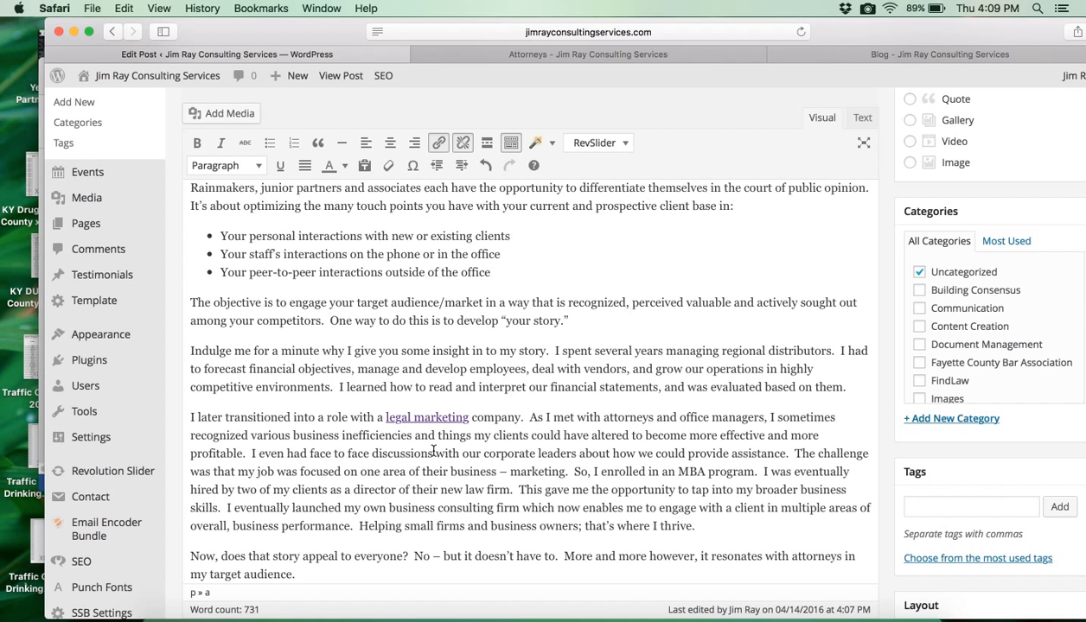
# Step: Select the phrase 'target audience' in the post's last paragraph
pyautogui.scroll(-3, 433, 450)
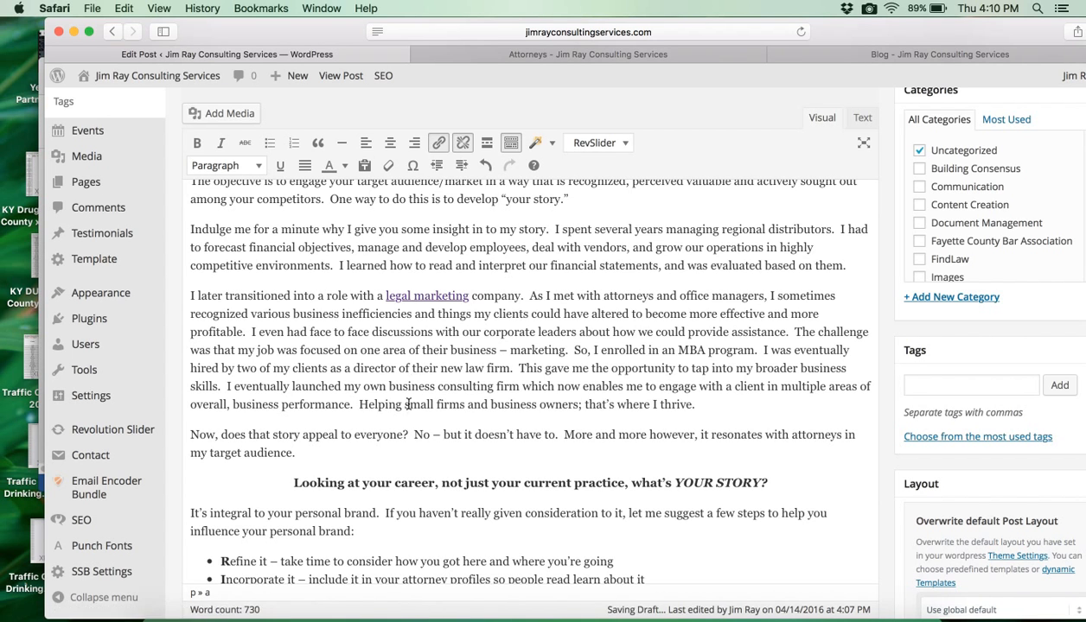
pyautogui.scroll(-1, 403, 398)
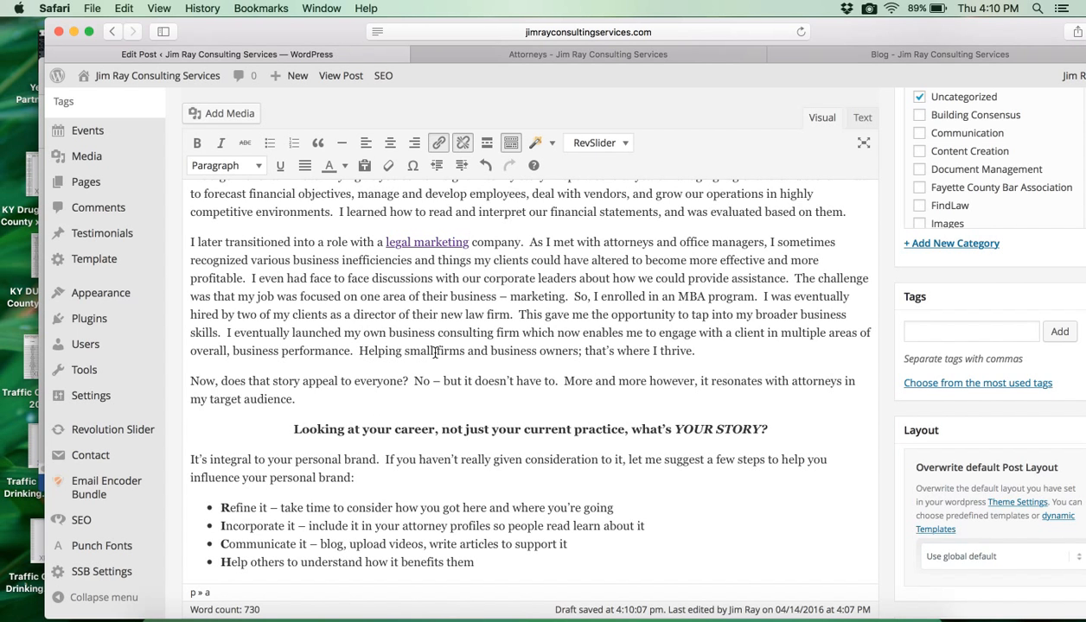
pyautogui.scroll(-3, 502, 423)
pyautogui.scroll(-2, 502, 436)
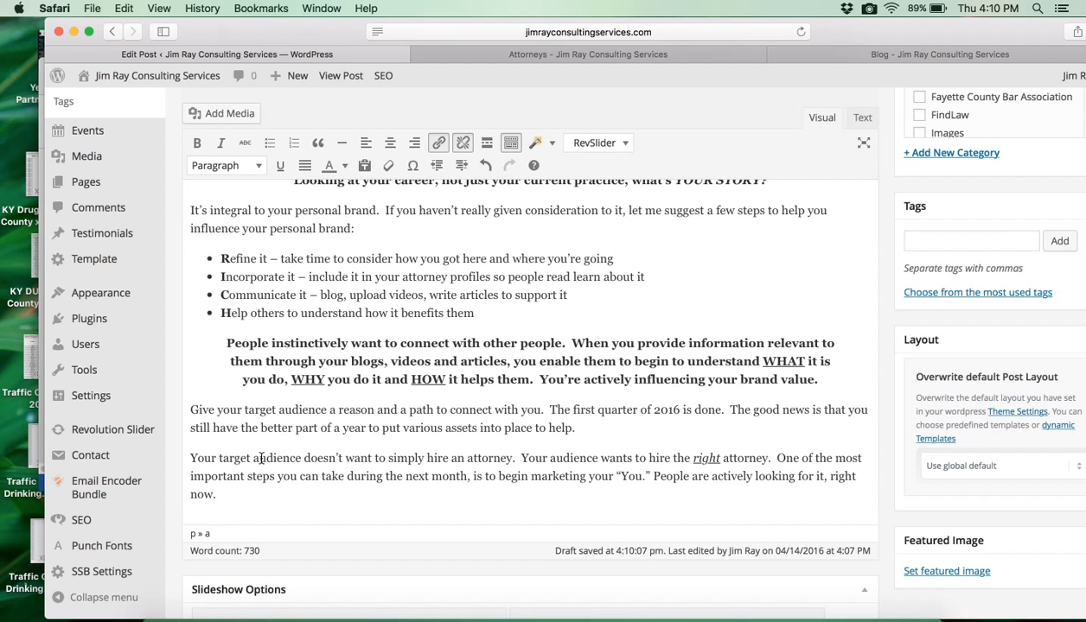
pyautogui.moveTo(218, 458); pyautogui.dragTo(301, 458)
pyautogui.scroll(5, 537, 305)
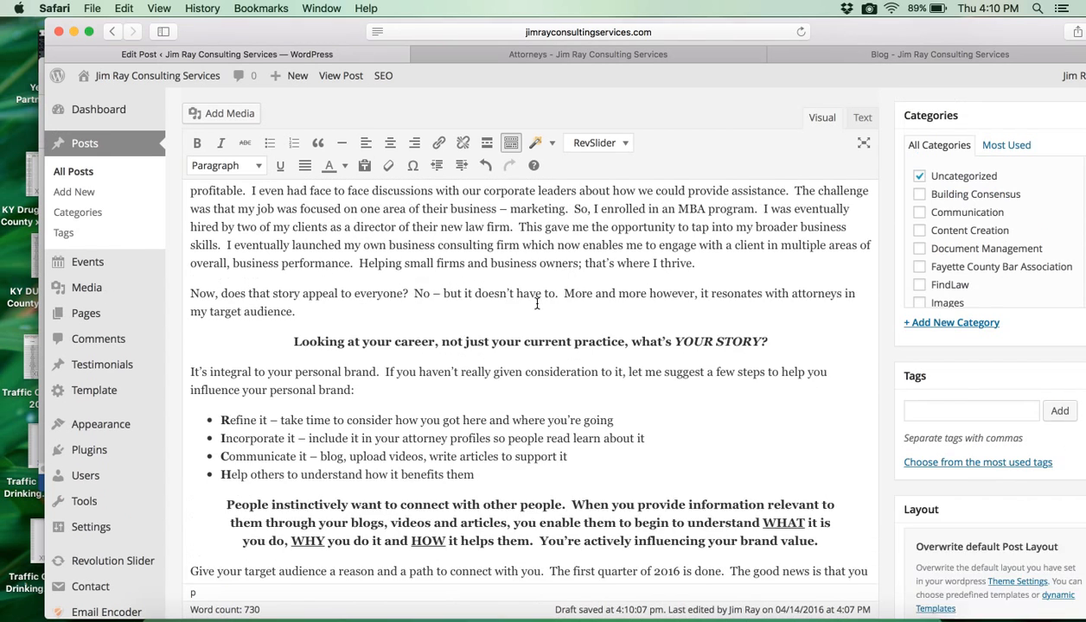
# Step: Search the live blog for 'target audience'
pyautogui.click(818, 53)
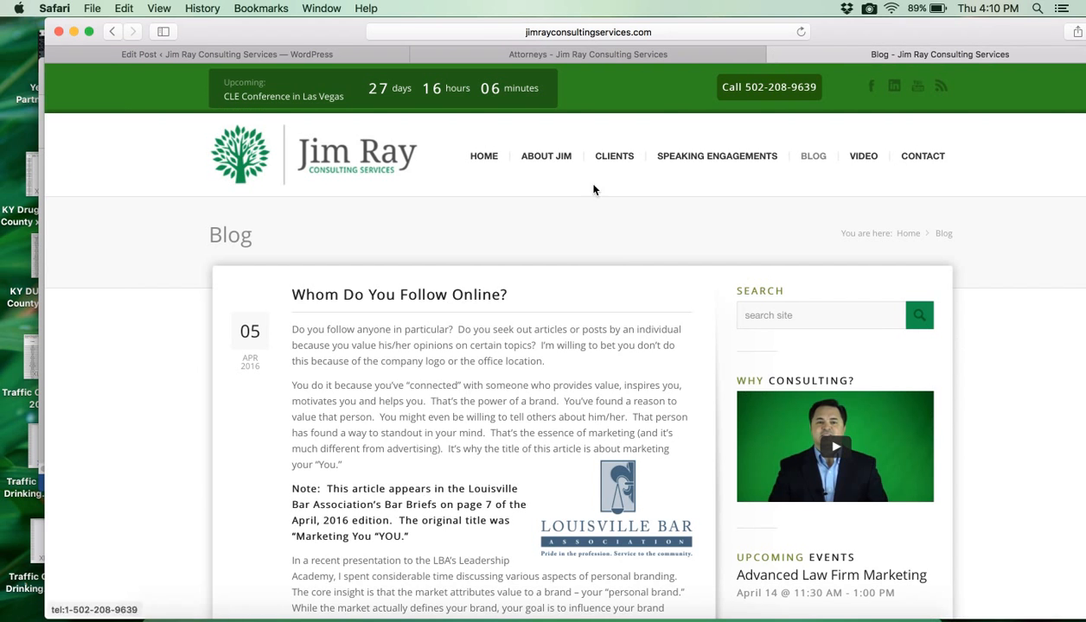
pyautogui.click(776, 325)
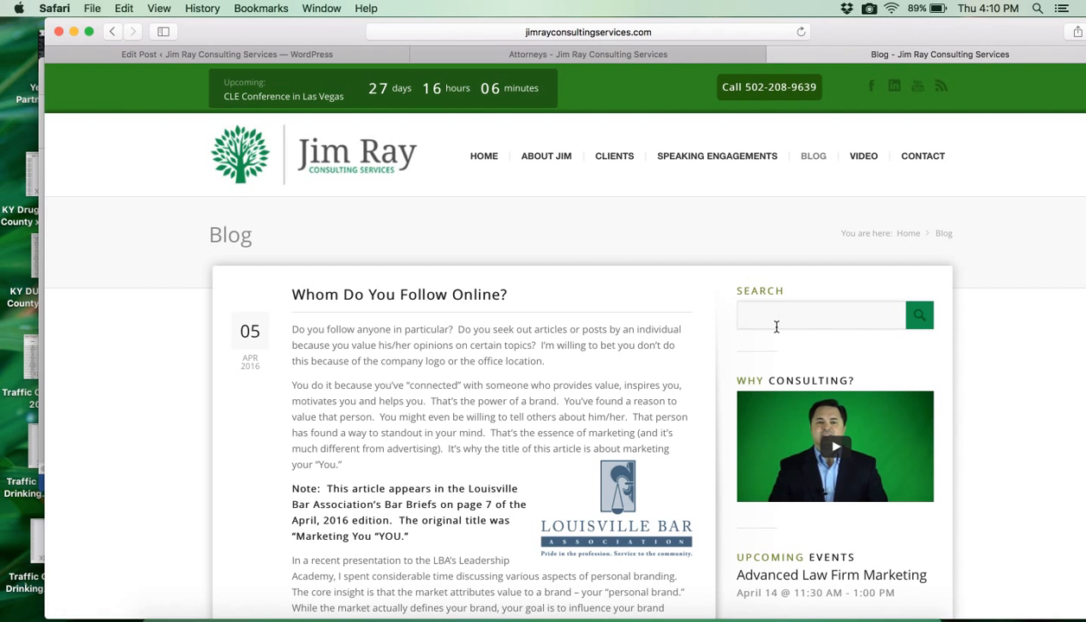
pyautogui.write('target audience')
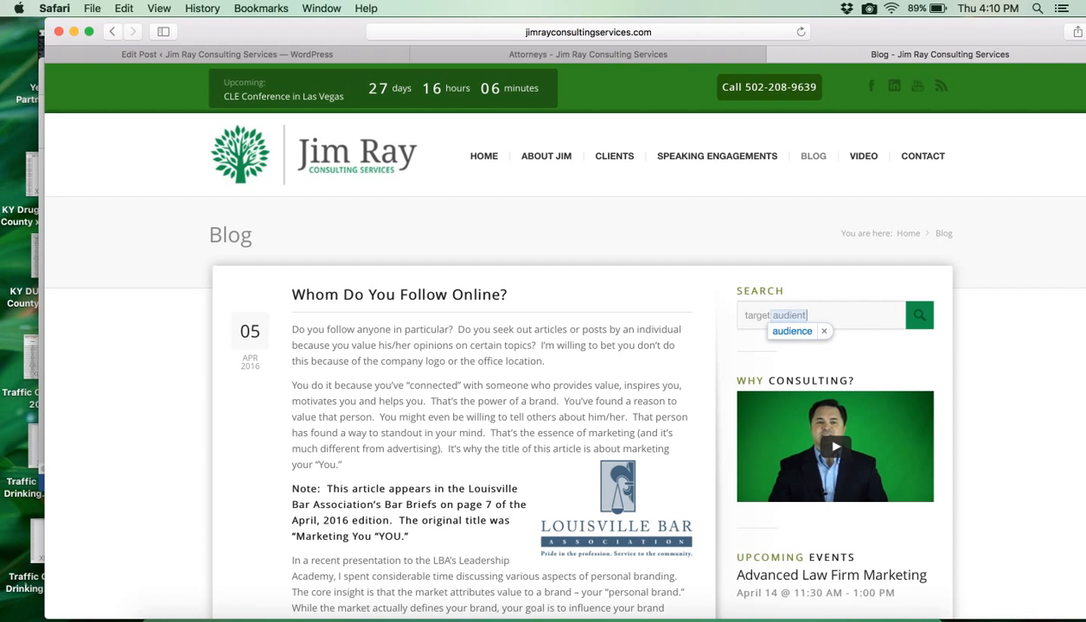
pyautogui.press('Return')
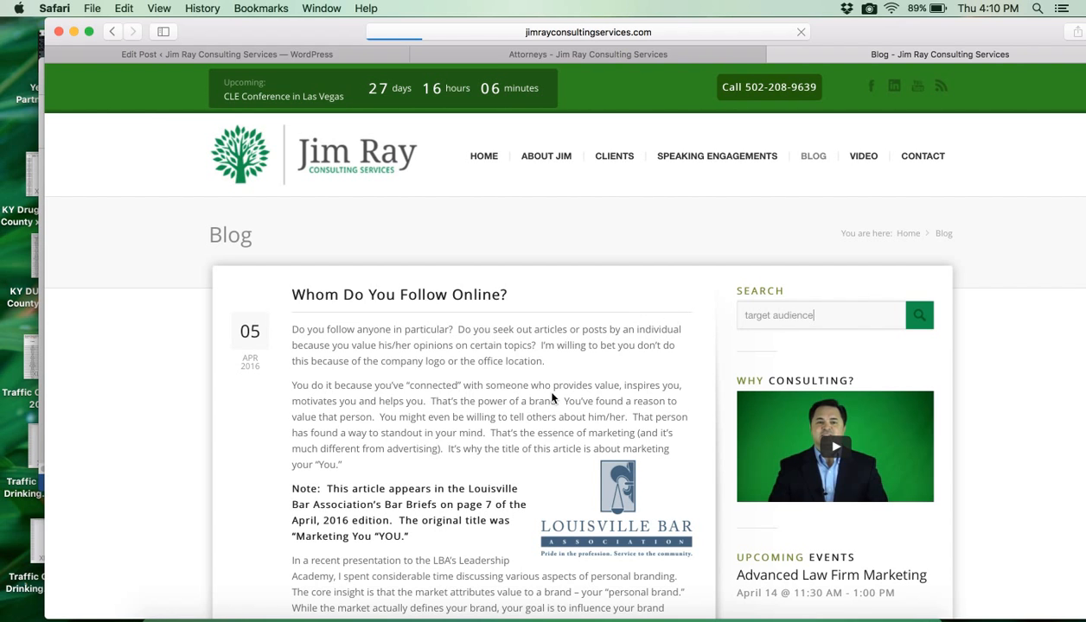
pyautogui.scroll(-20, 554, 397)
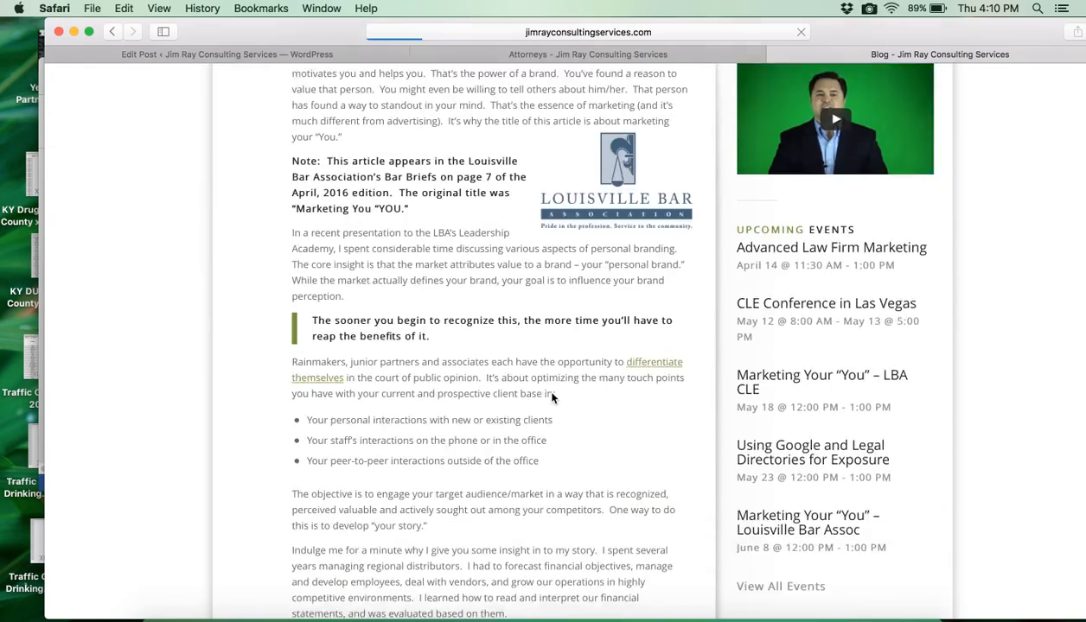
pyautogui.scroll(-10, 551, 394)
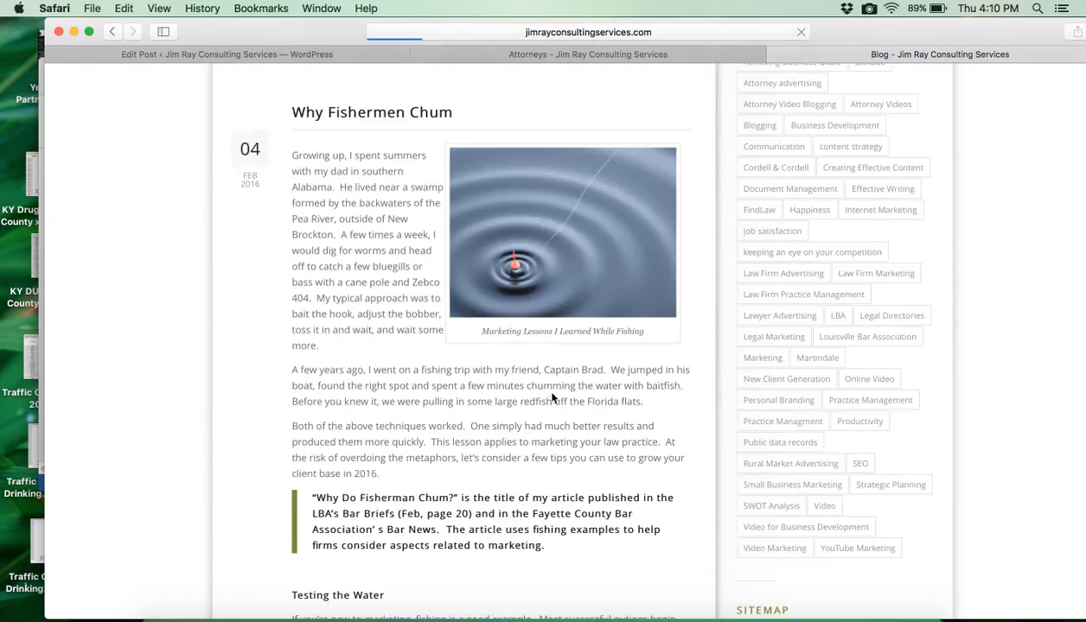
pyautogui.scroll(20, 551, 393)
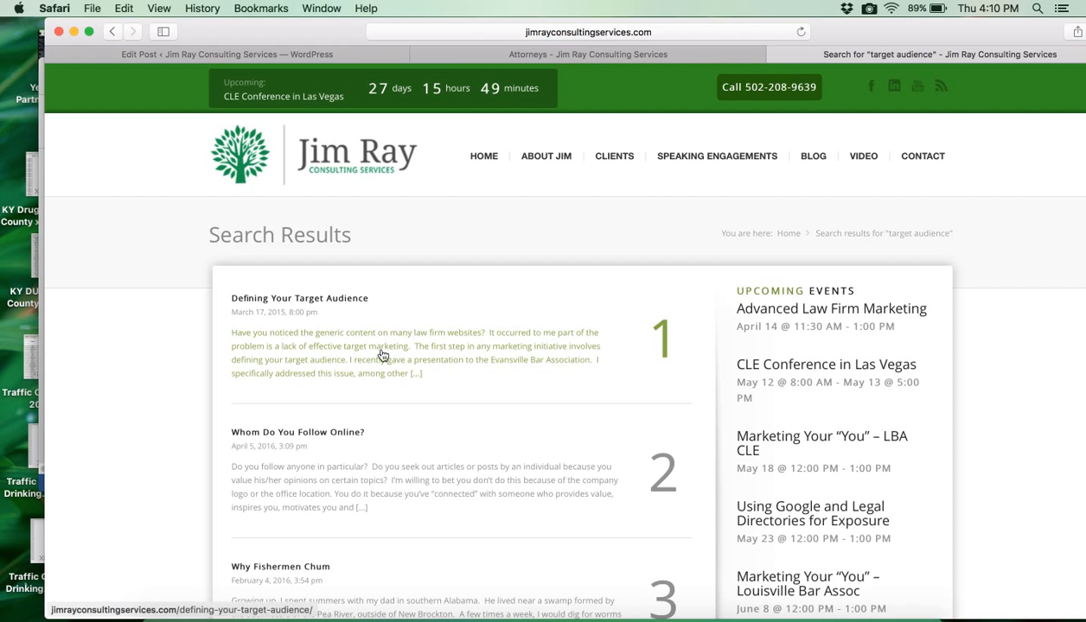
# Step: Copy the Defining Your Target Audience article's URL and return to Edit Post
pyautogui.click(312, 299)
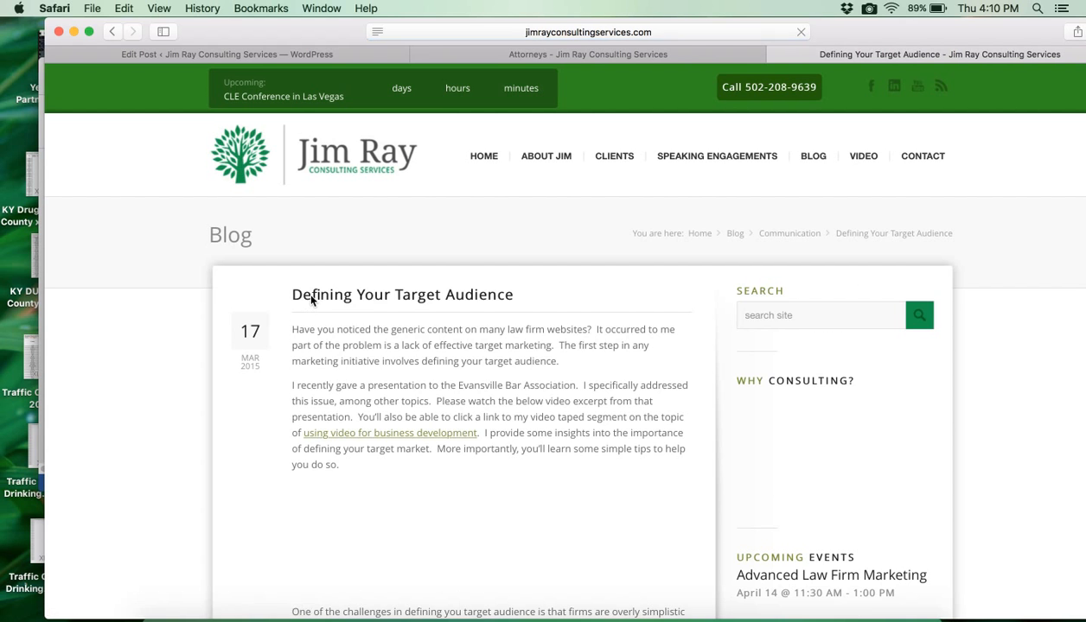
pyautogui.click(349, 299)
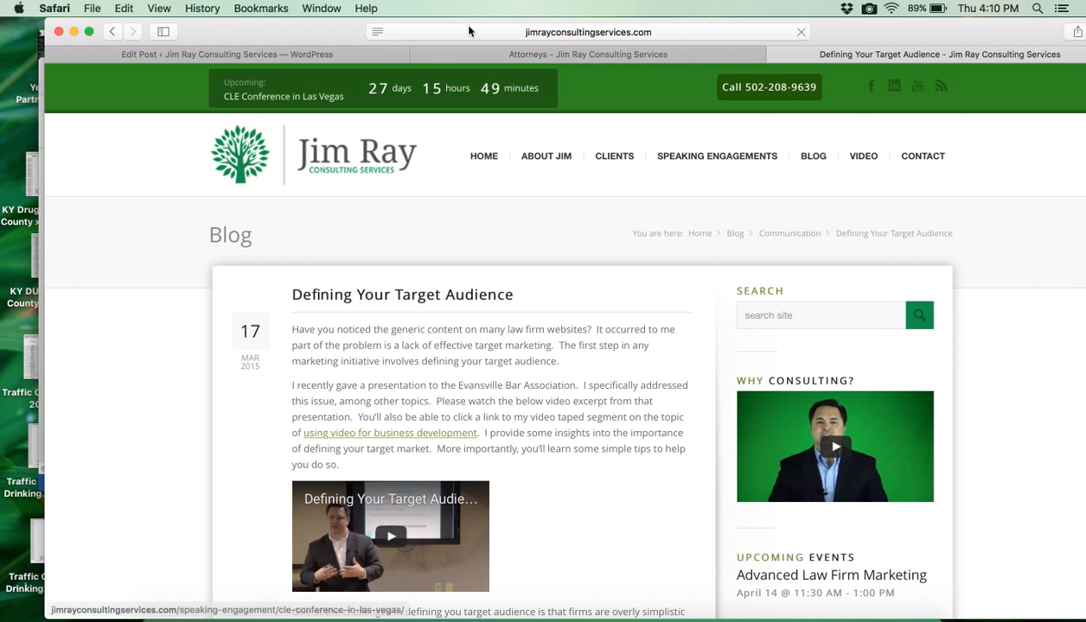
pyautogui.click(466, 32)
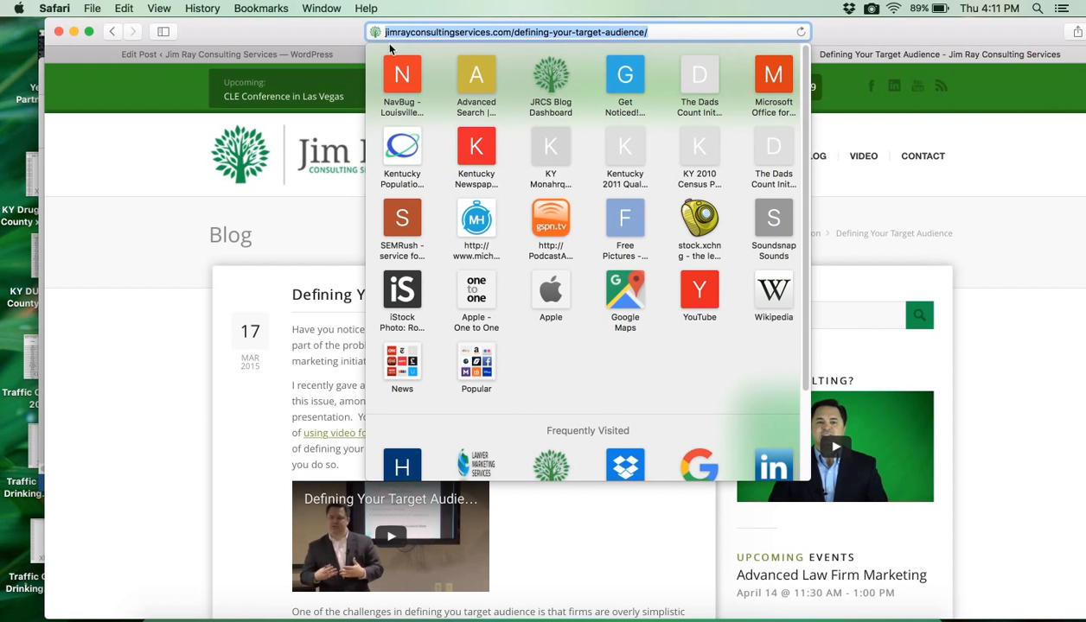
pyautogui.click(327, 55)
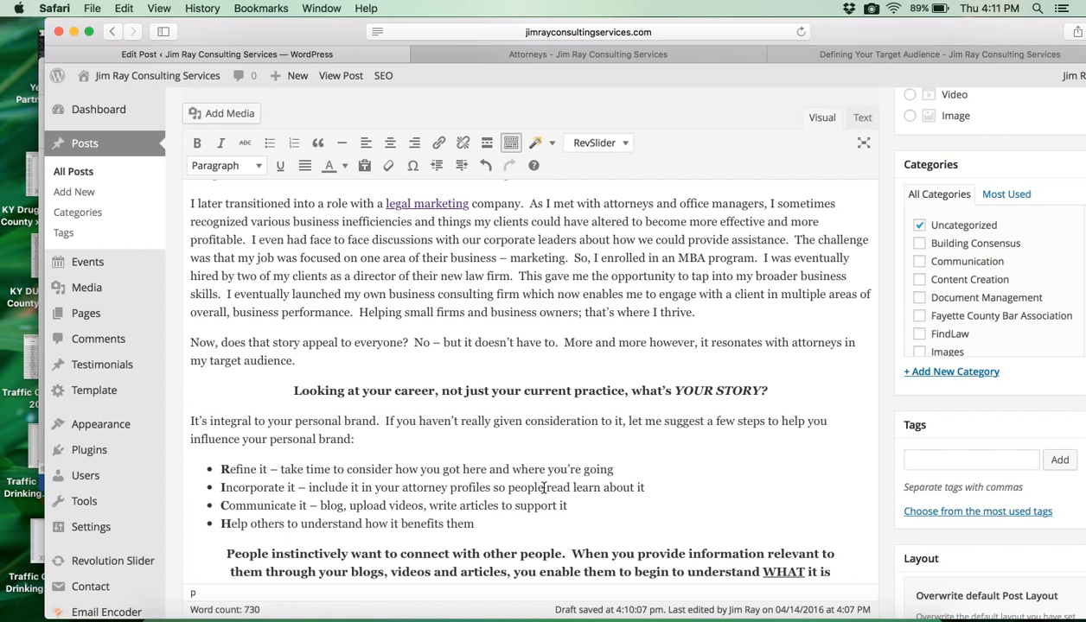
# Step: Link 'target audience' to the pasted Defining Your Target Audience URL, opening in a new tab
pyautogui.scroll(-5, 638, 513)
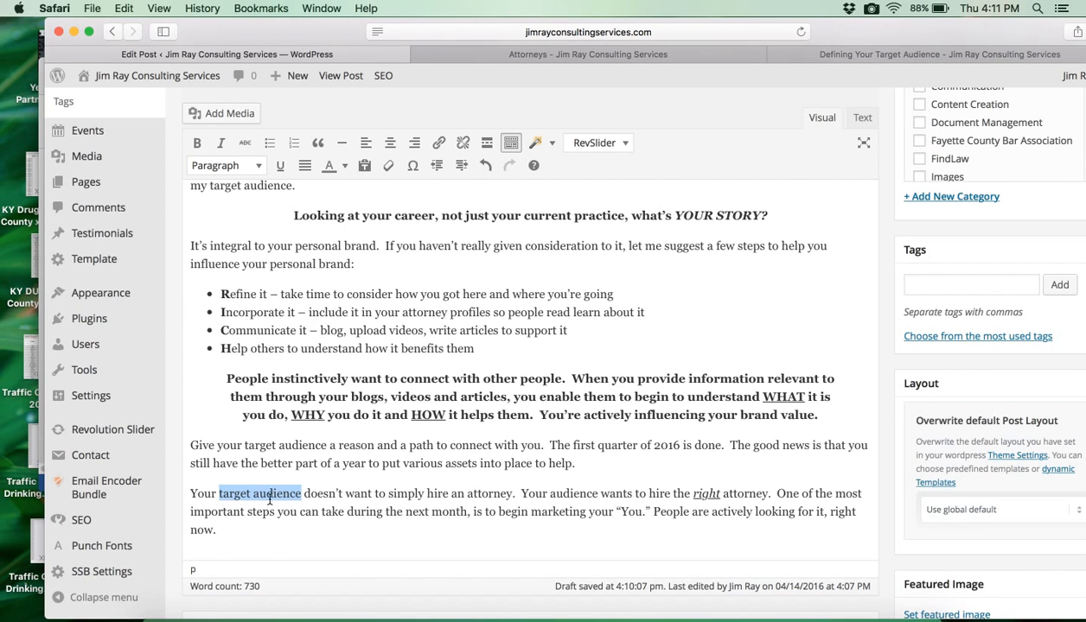
pyautogui.click(438, 144)
pyautogui.press('super+v')
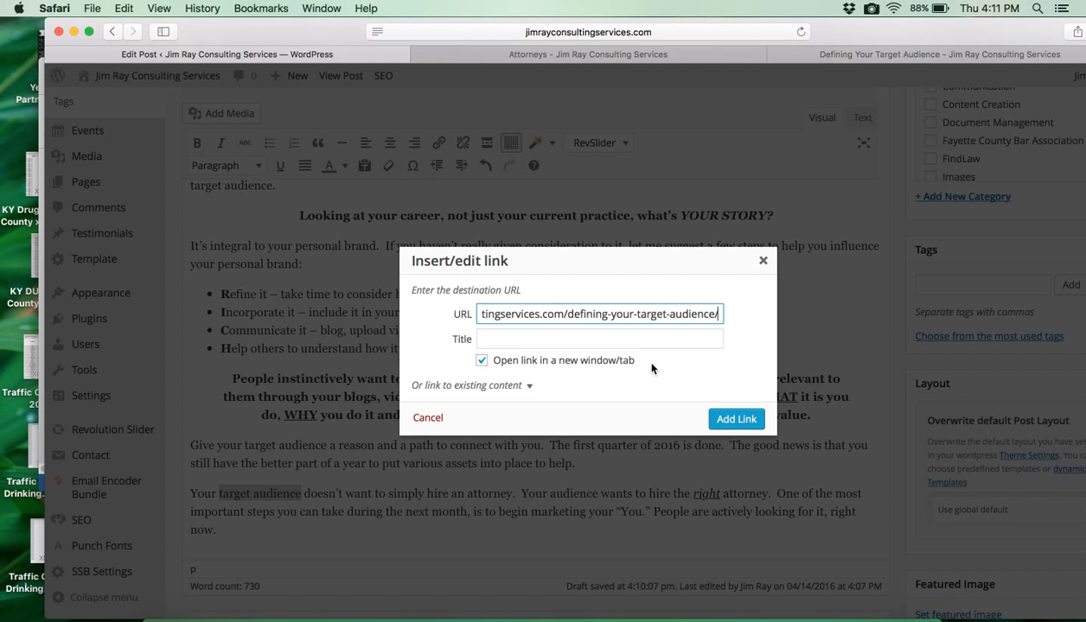
pyautogui.click(736, 420)
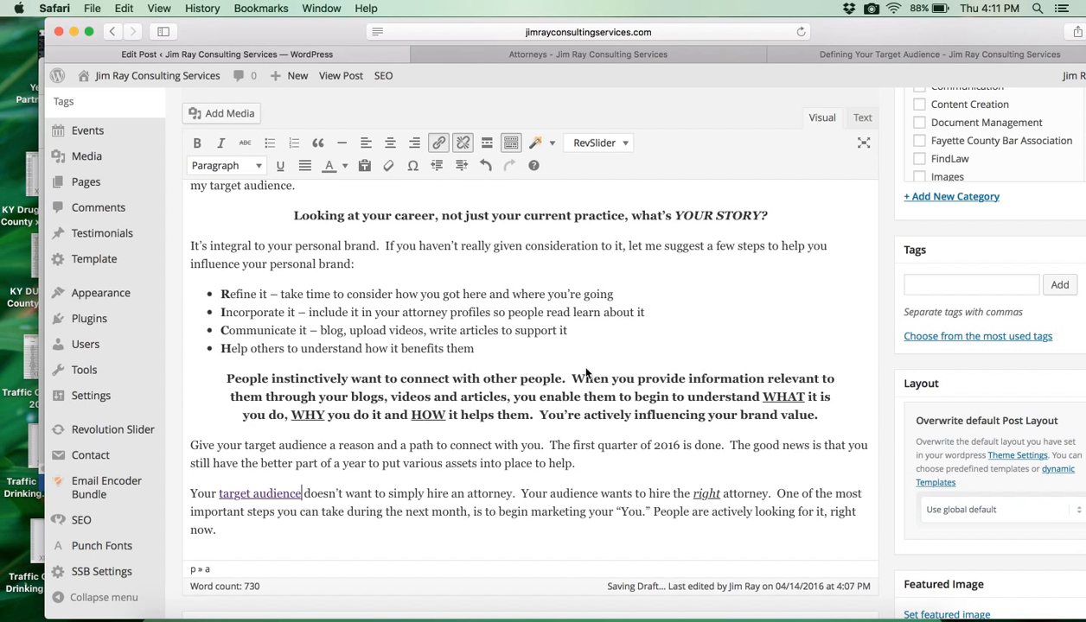
pyautogui.scroll(2, 585, 369)
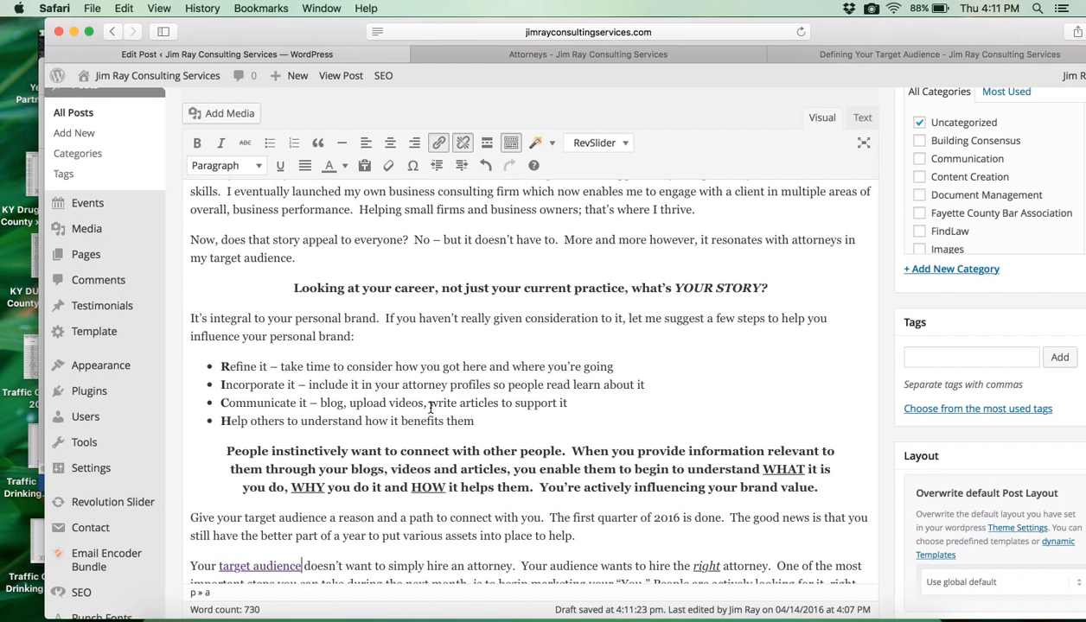
# Step: Select 'write articles' and copy the Creating Content that Works URL via a blog search
pyautogui.moveTo(428, 403); pyautogui.dragTo(497, 405)
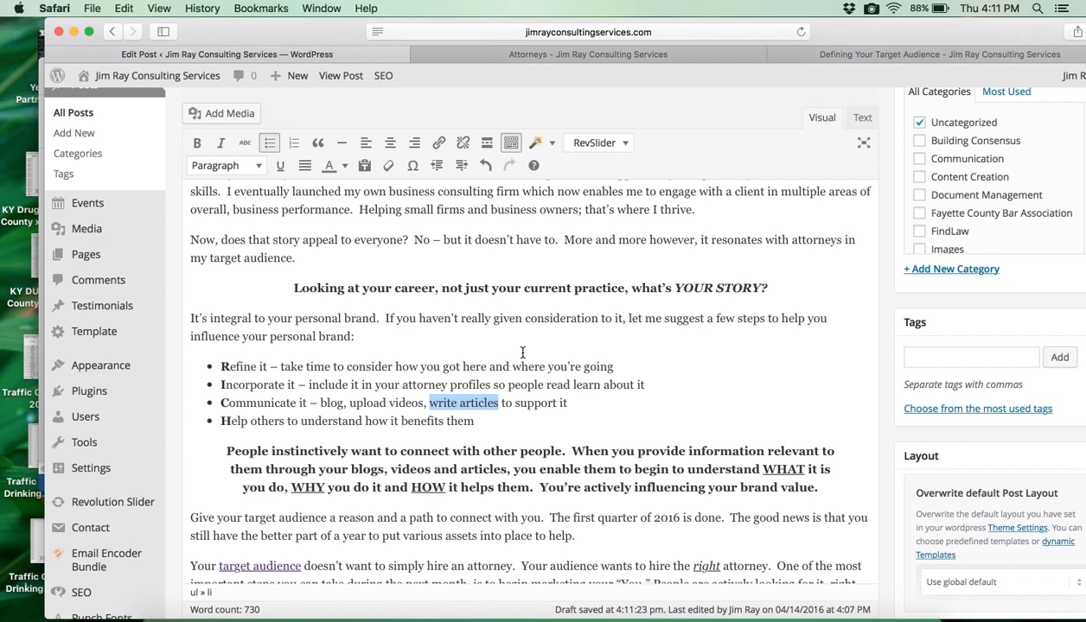
pyautogui.click(869, 57)
pyautogui.click(777, 314)
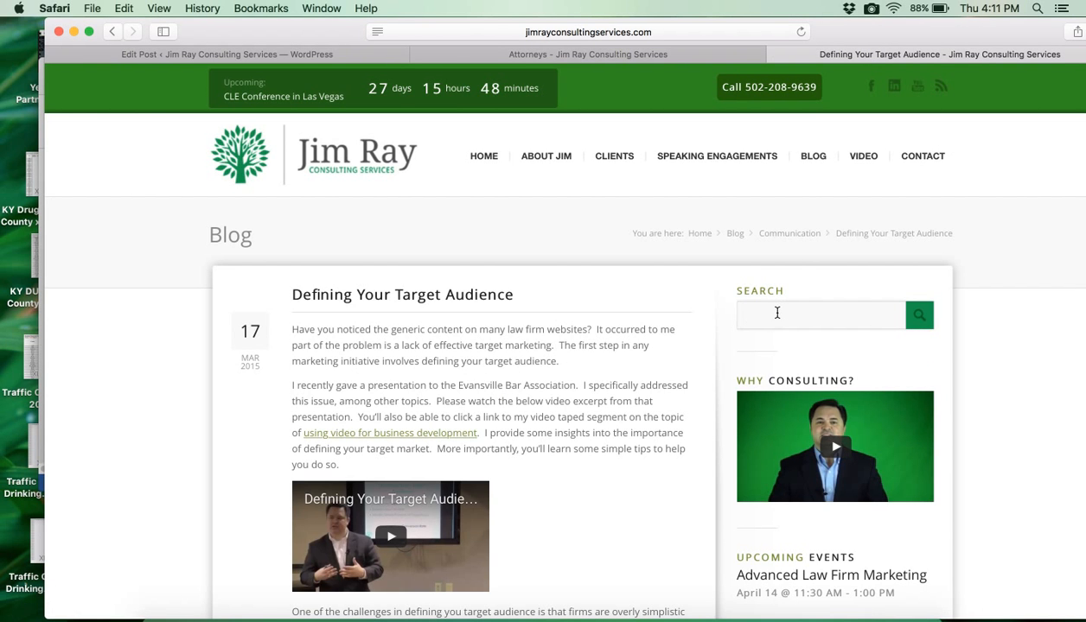
pyautogui.write('crate')
pyautogui.write('eating content')
pyautogui.press('Return')
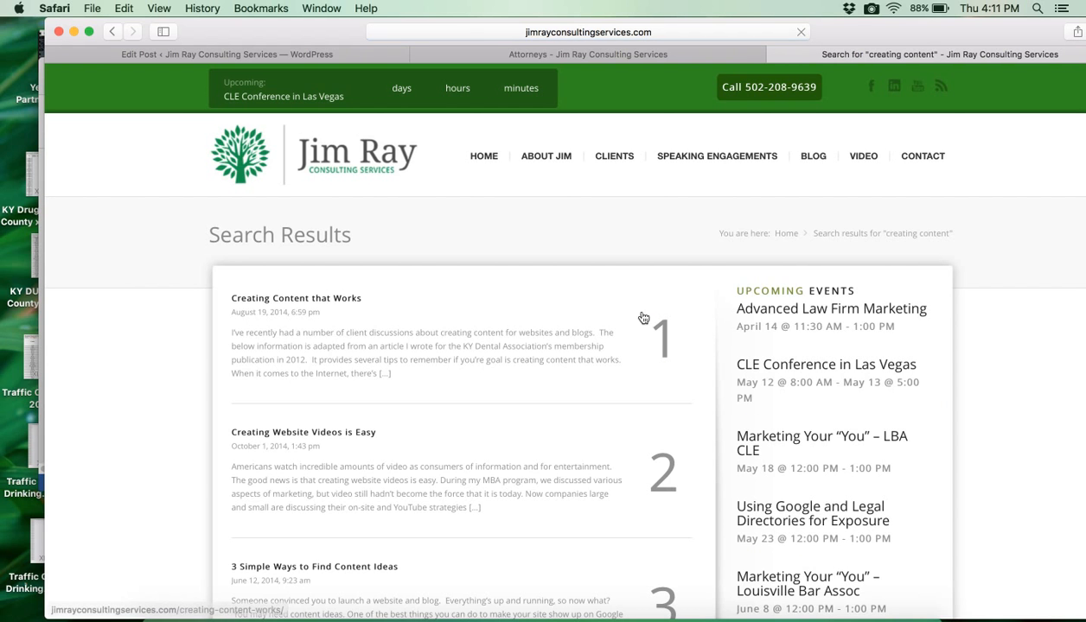
pyautogui.click(314, 300)
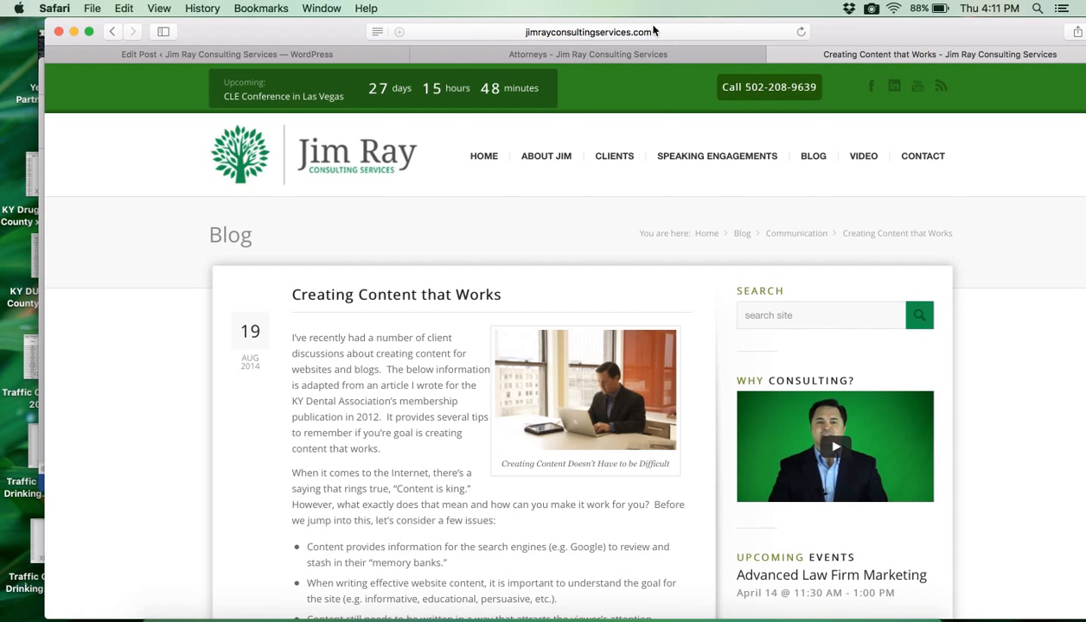
pyautogui.click(662, 32)
pyautogui.press('super+c')
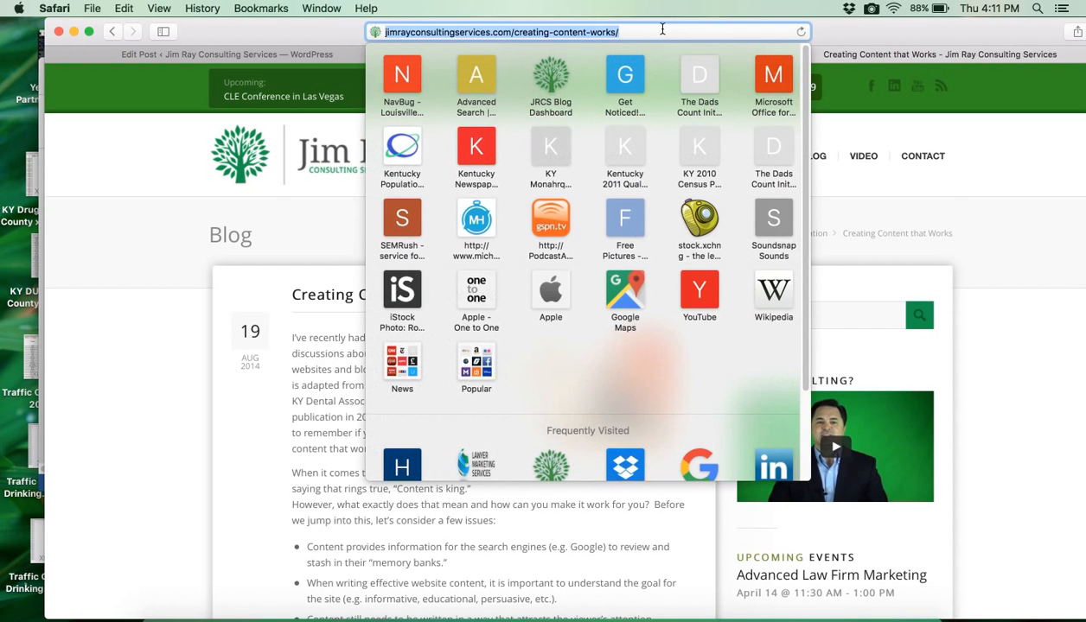
pyautogui.click(143, 61)
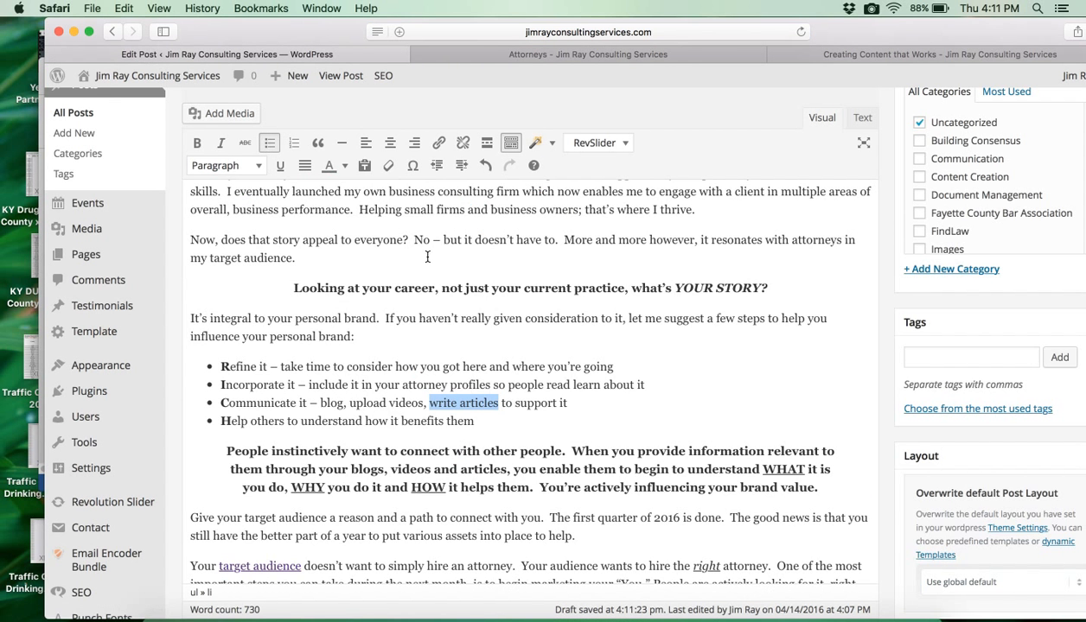
pyautogui.click(438, 144)
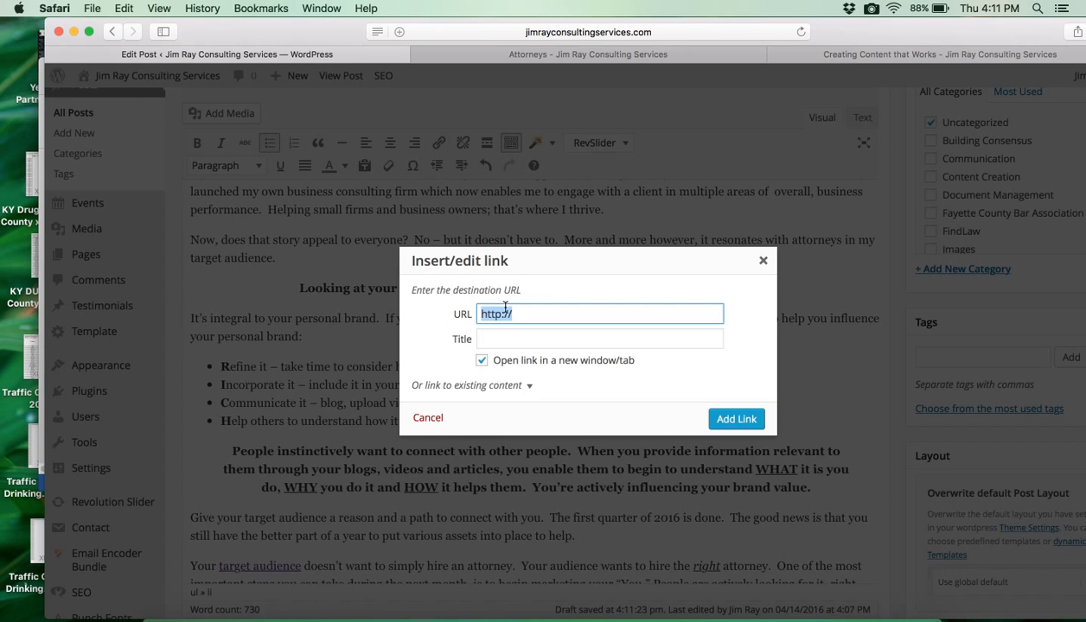
pyautogui.press('super+v')
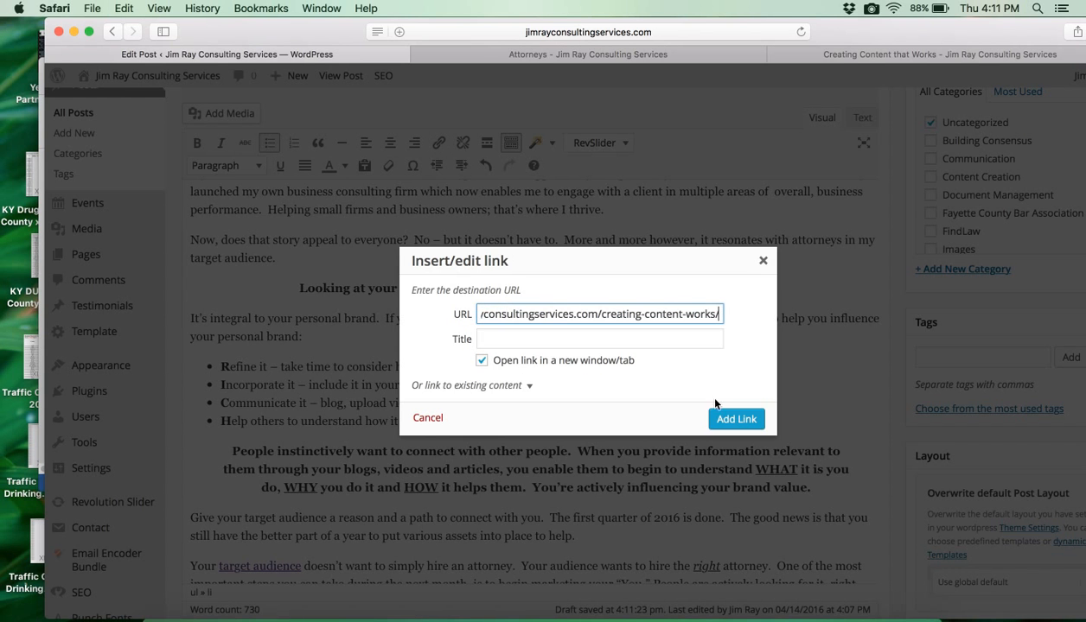
pyautogui.click(736, 420)
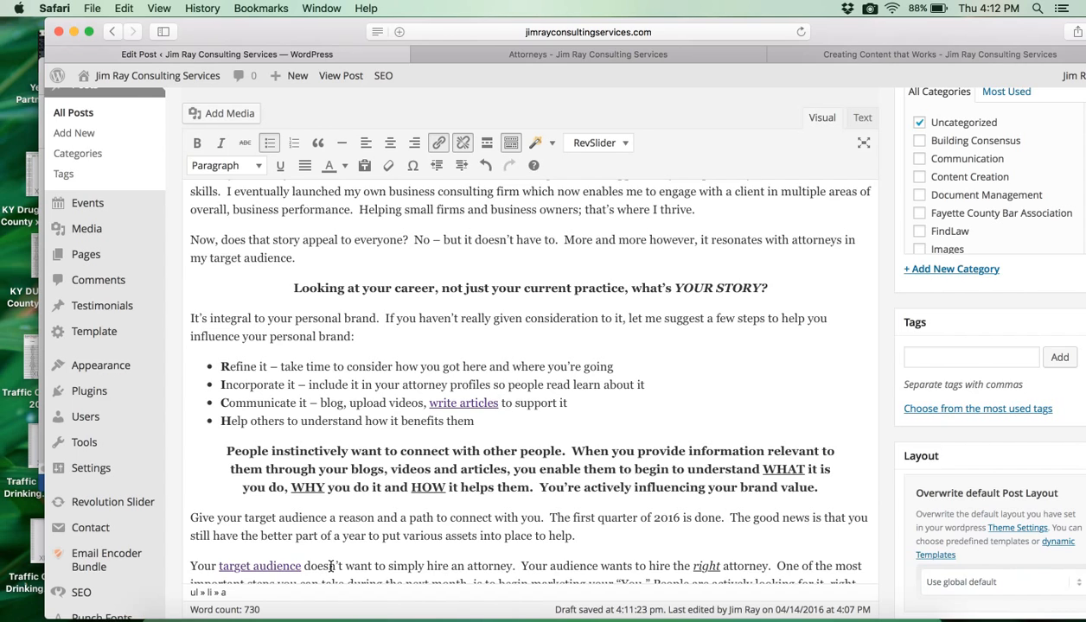
pyautogui.scroll(-2, 330, 566)
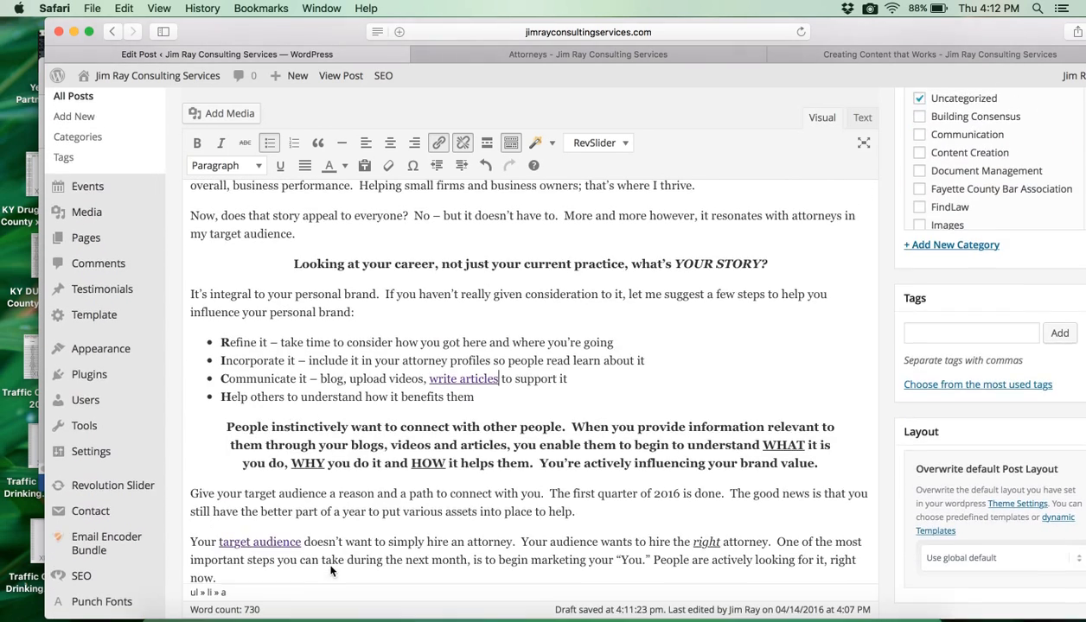
pyautogui.scroll(5, 330, 570)
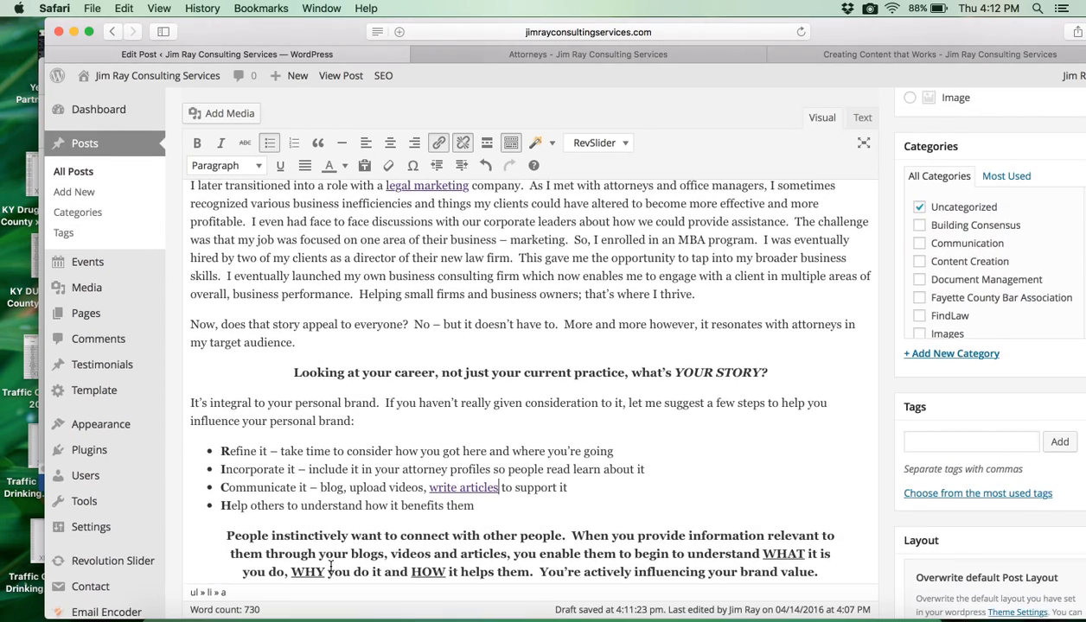
pyautogui.scroll(10, 330, 566)
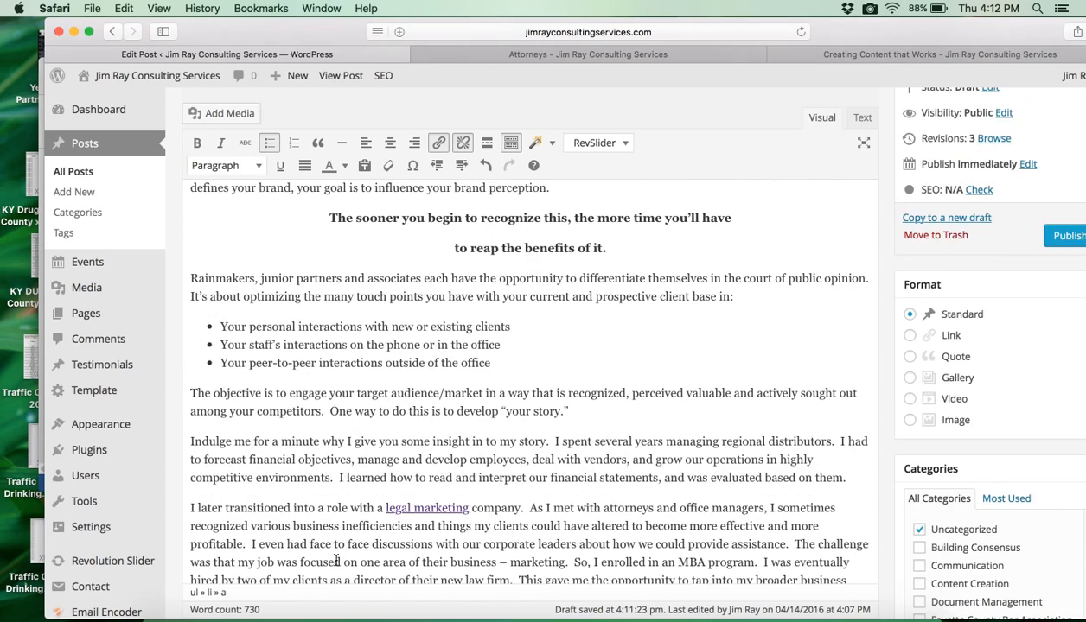
pyautogui.scroll(4, 620, 517)
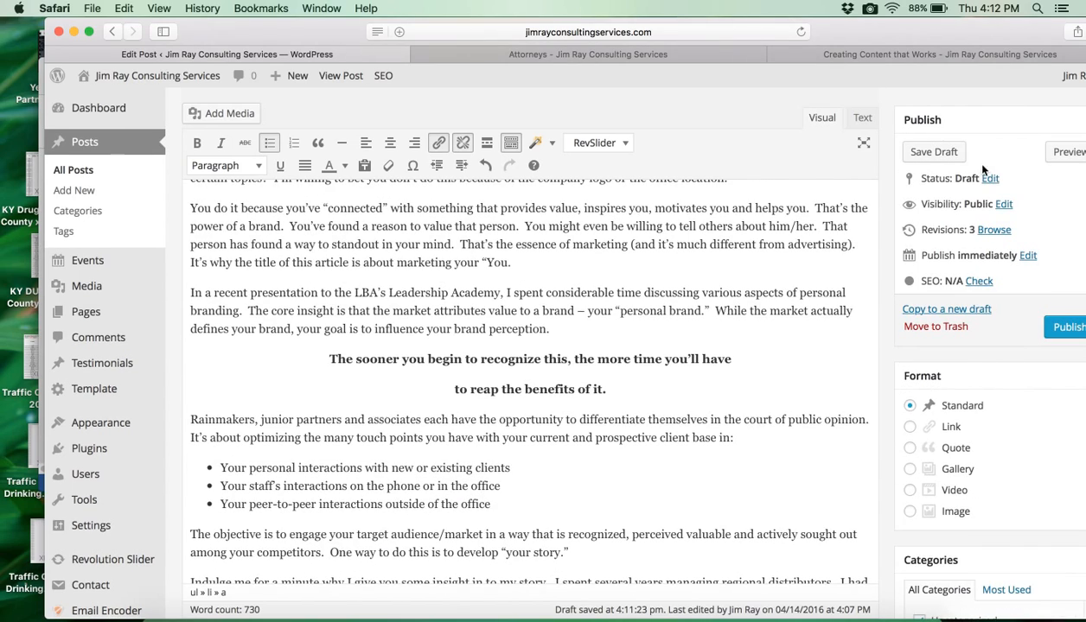
# Step: Save the draft with its new links, then scroll down to the Categories box
pyautogui.click(938, 155)
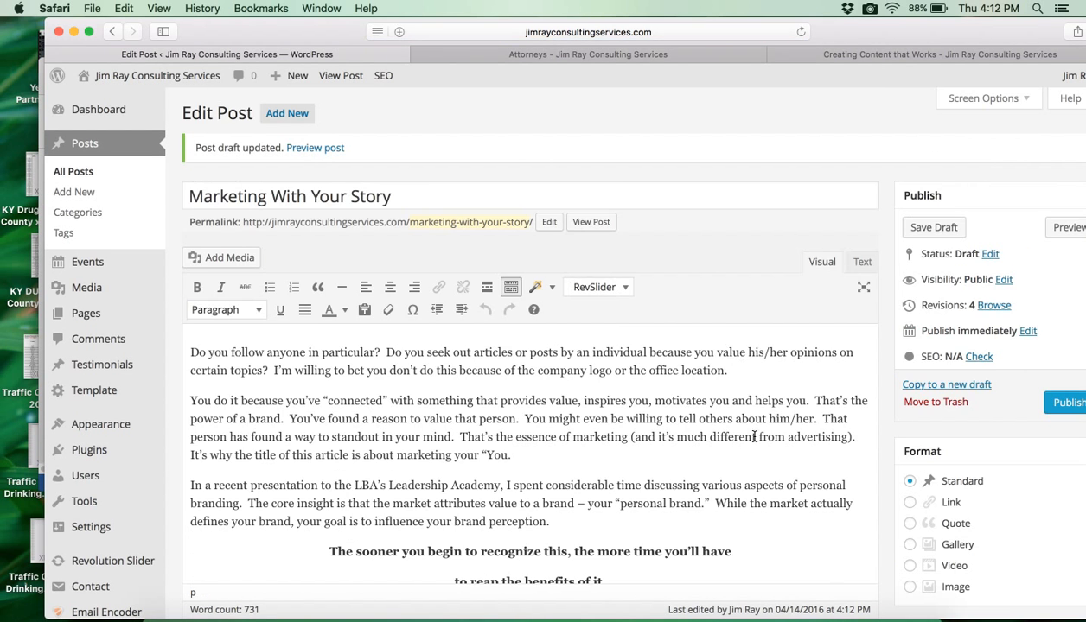
pyautogui.scroll(-5, 753, 436)
pyautogui.scroll(-3, 754, 437)
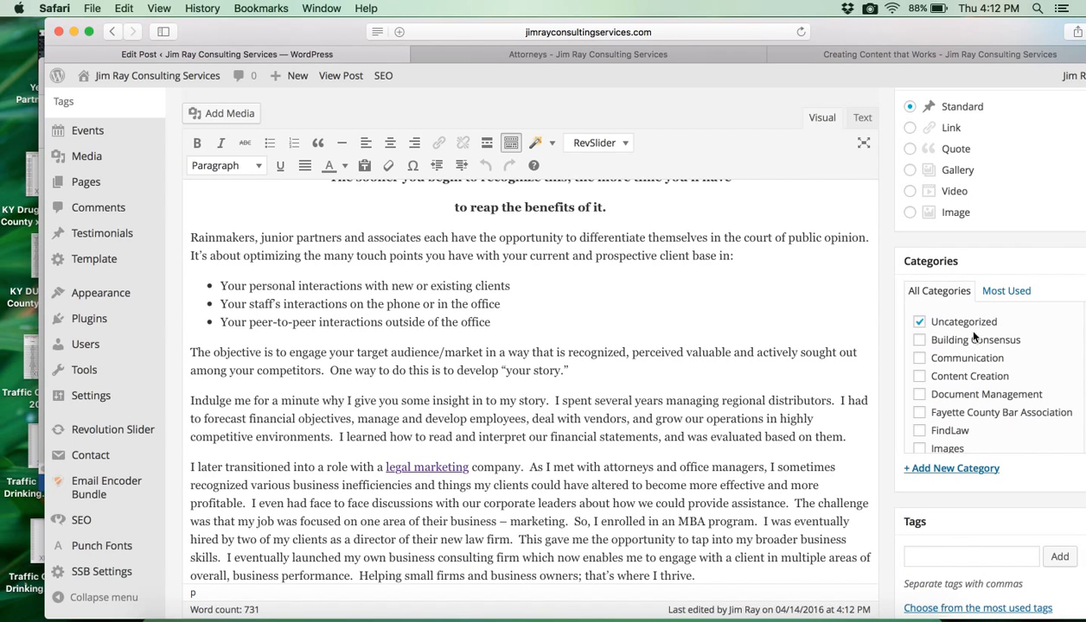
# Step: Uncheck Uncategorized and tick Communication, Content Creation and New Client Generation
pyautogui.click(920, 323)
pyautogui.click(918, 377)
pyautogui.scroll(-5, 956, 423)
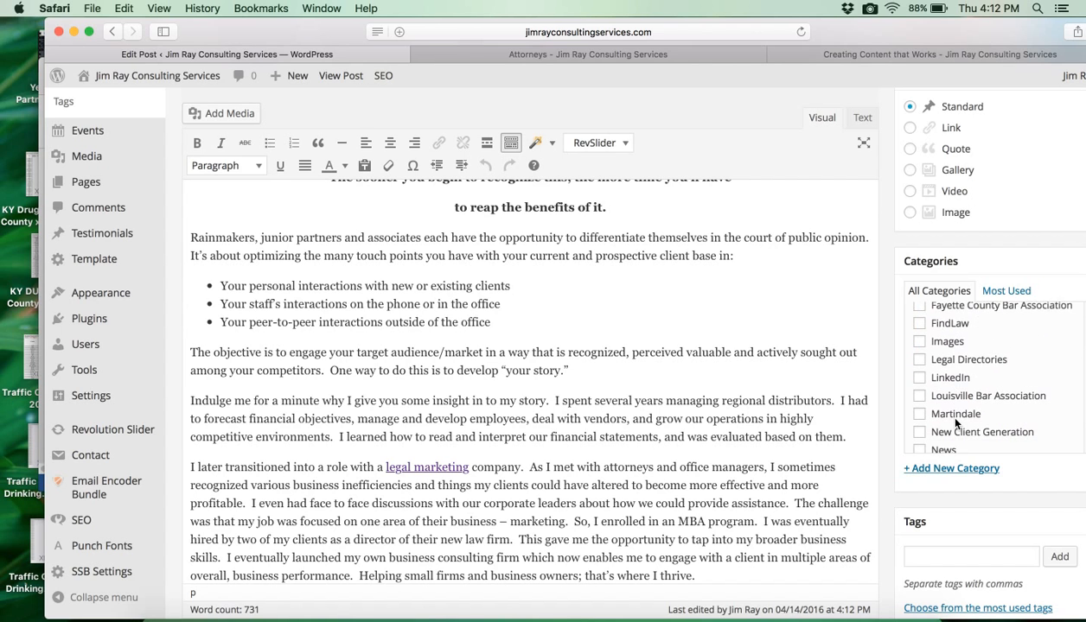
pyautogui.scroll(-3, 955, 425)
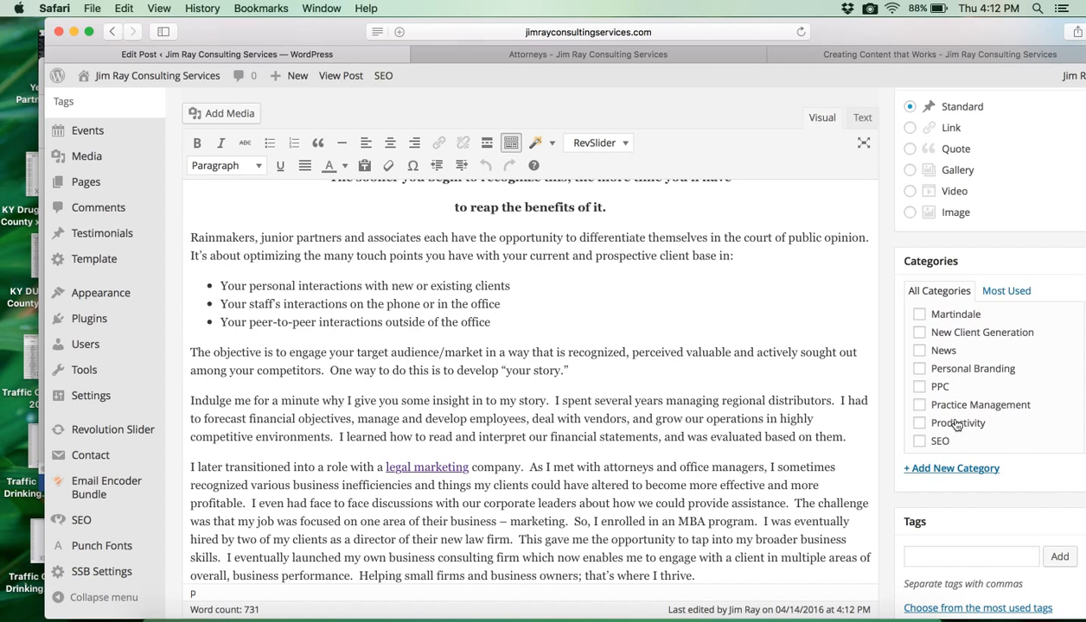
pyautogui.scroll(-1, 956, 423)
pyautogui.scroll(3, 956, 424)
pyautogui.scroll(4, 956, 423)
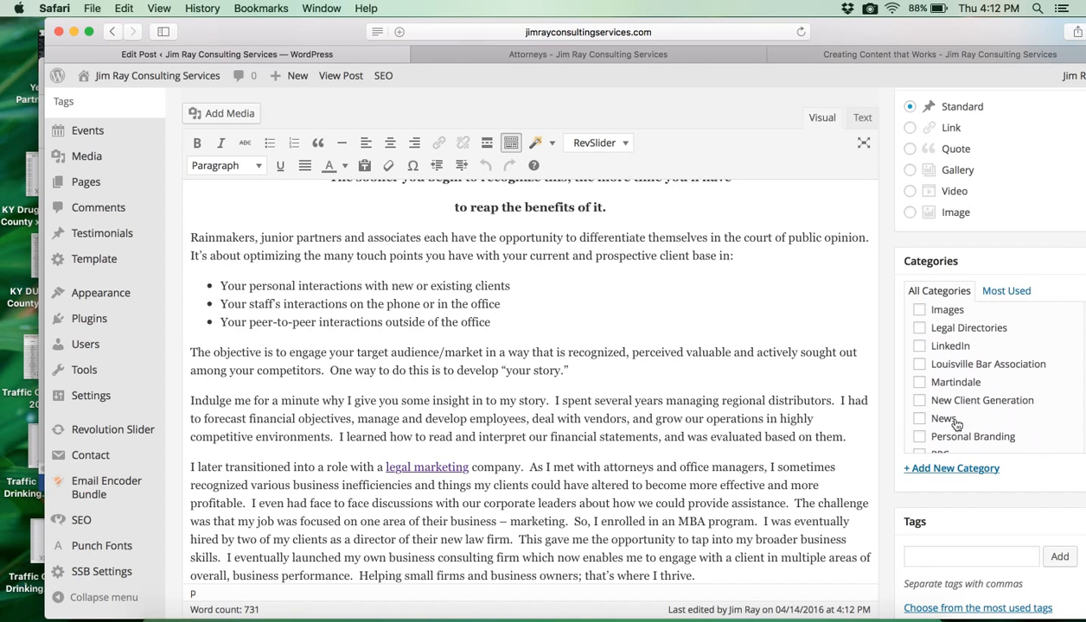
pyautogui.scroll(4, 956, 423)
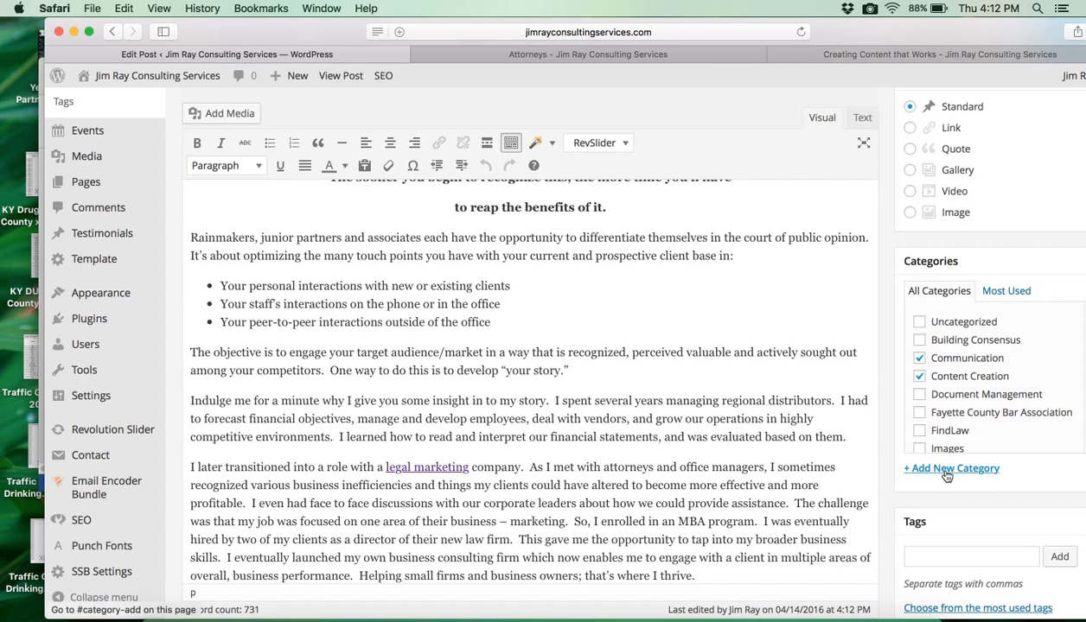
pyautogui.scroll(-3, 974, 361)
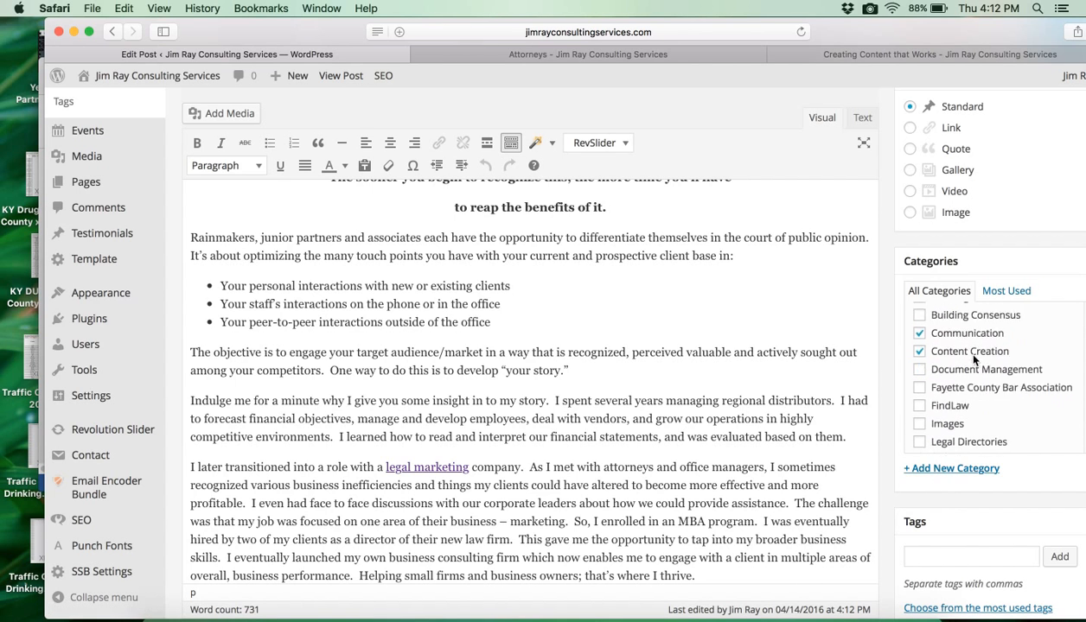
pyautogui.scroll(-4, 975, 362)
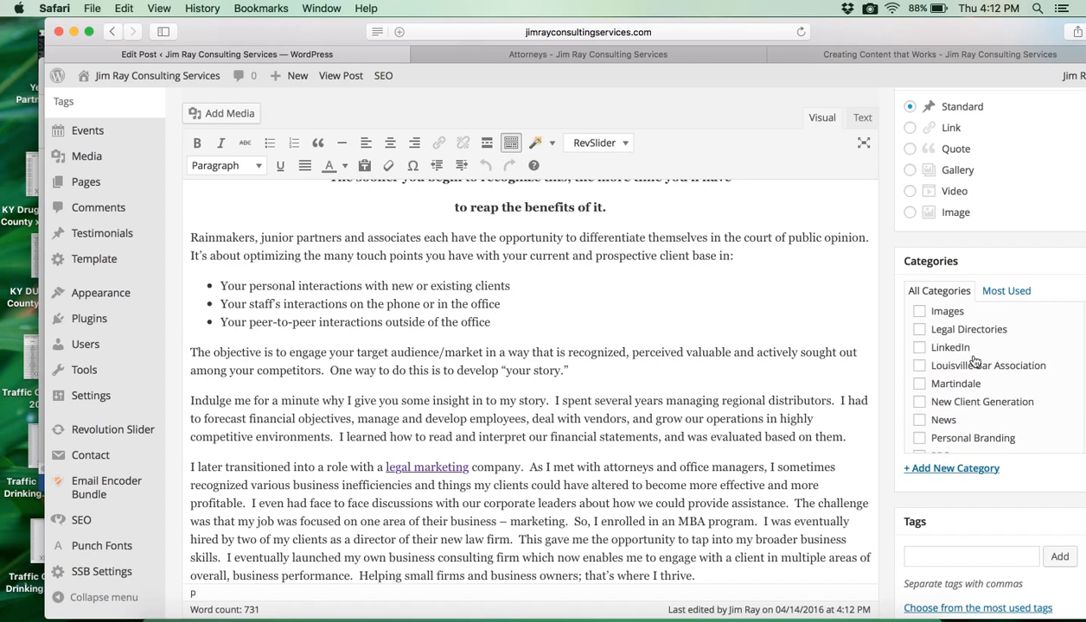
pyautogui.click(917, 344)
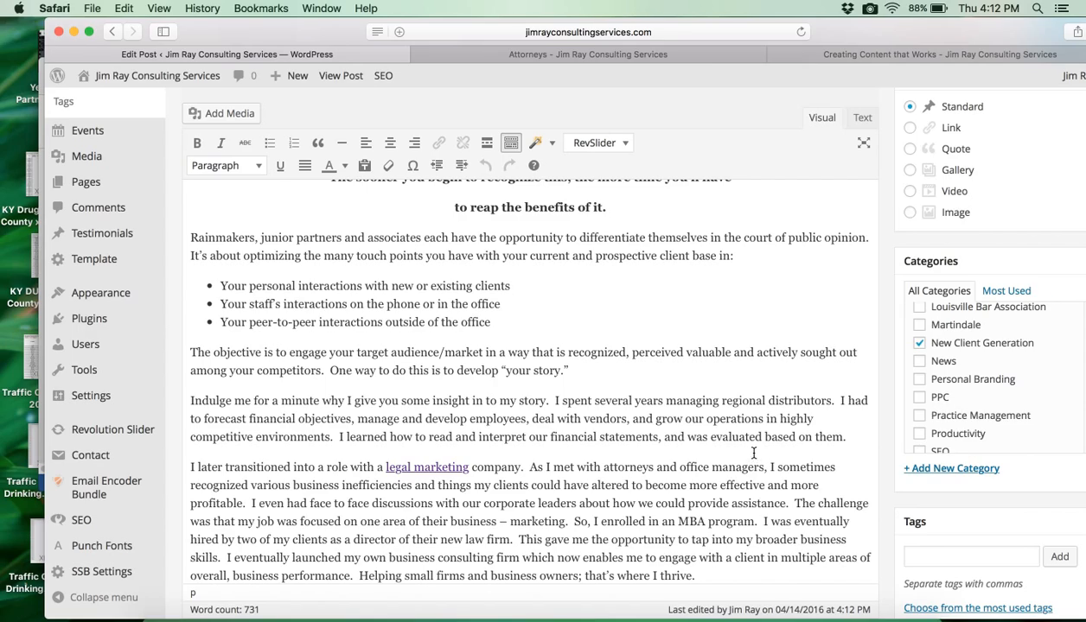
pyautogui.scroll(-4, 748, 449)
pyautogui.scroll(6, 754, 457)
pyautogui.scroll(5, 755, 456)
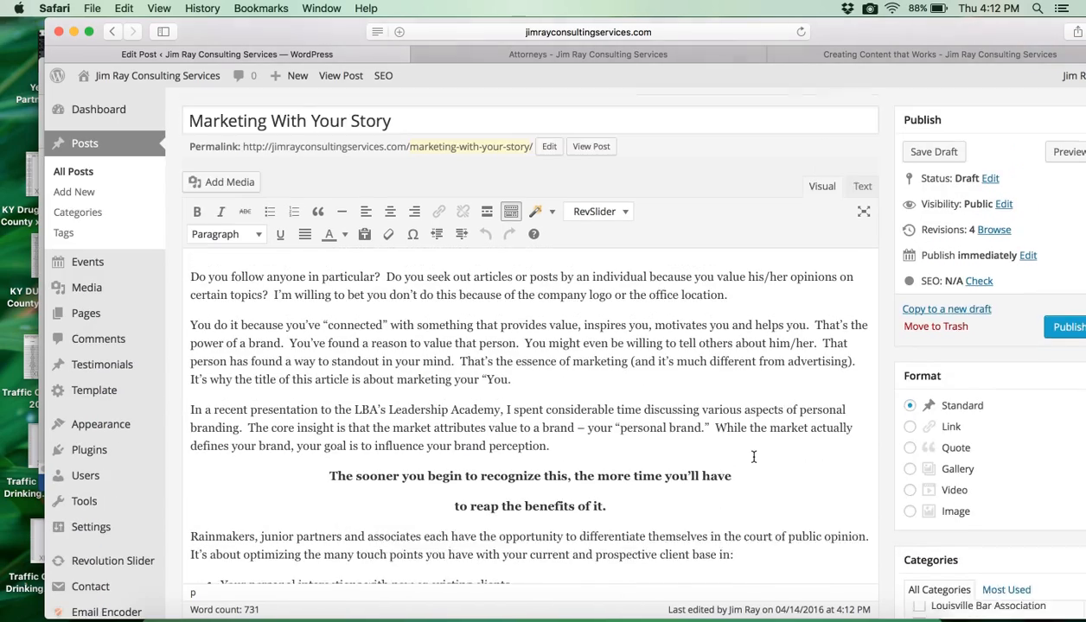
# Step: Save the draft, close the Attorneys tab, and scroll through the post's blog preview
pyautogui.click(942, 164)
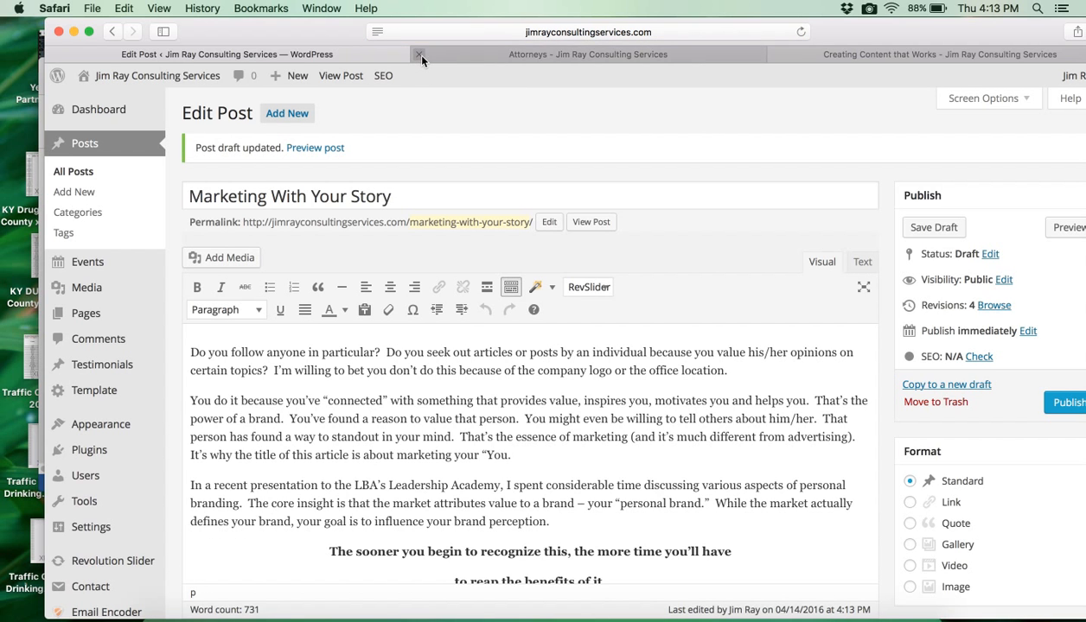
pyautogui.click(420, 55)
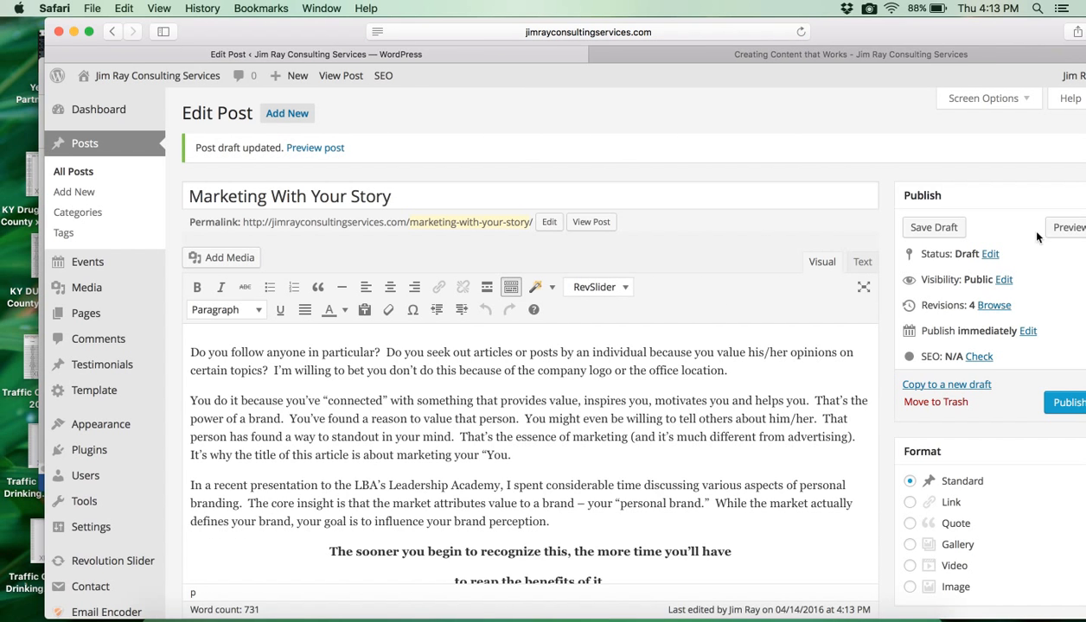
pyautogui.click(1068, 229)
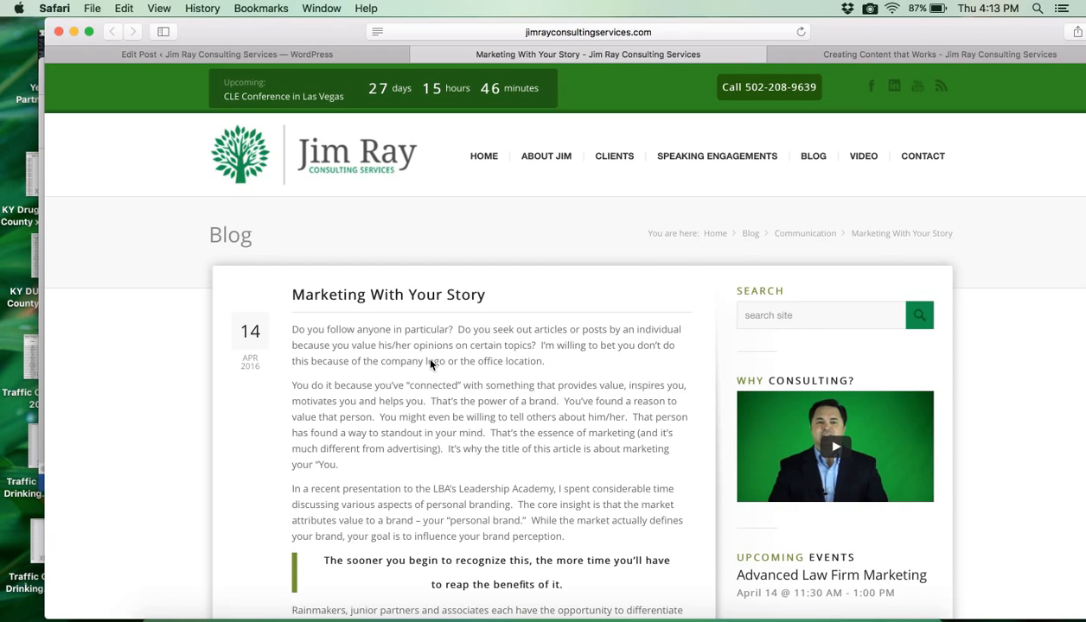
pyautogui.scroll(-3, 431, 365)
pyautogui.scroll(-6, 419, 398)
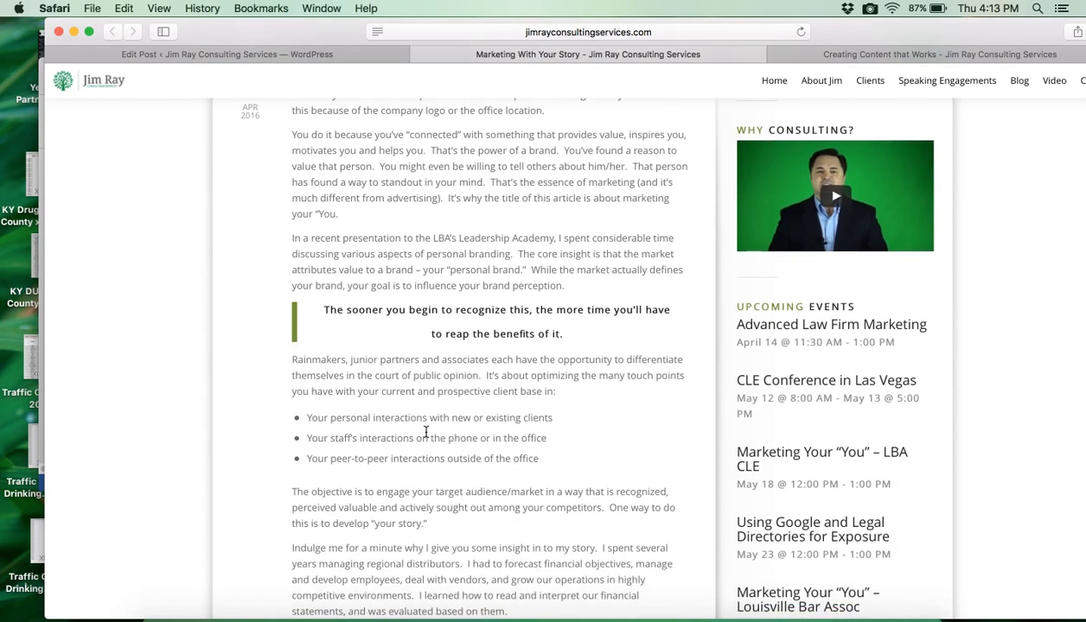
pyautogui.scroll(-1, 427, 433)
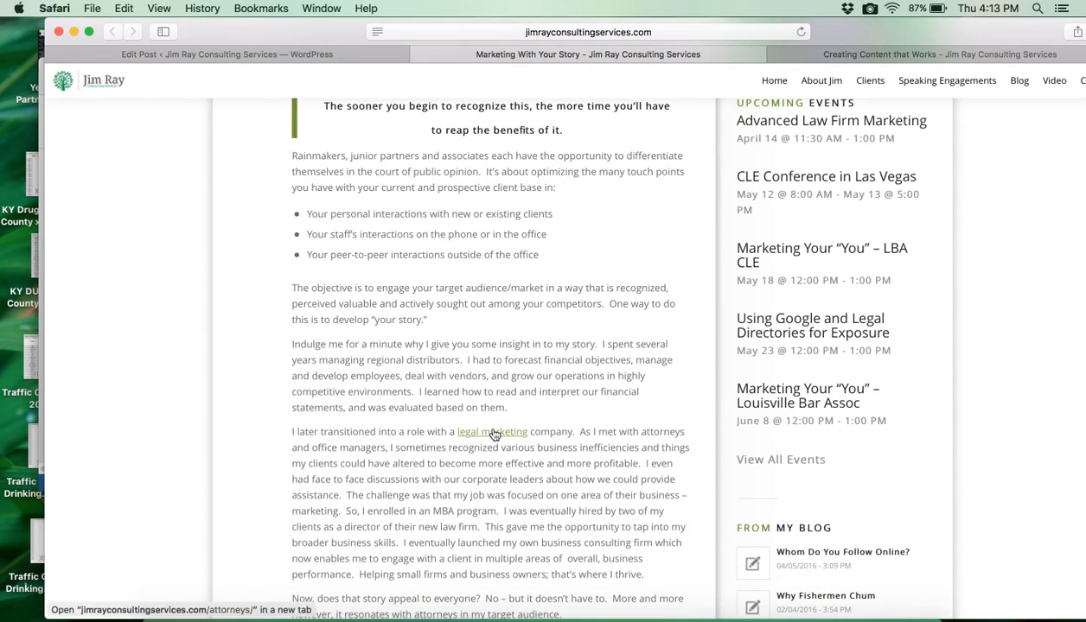
pyautogui.scroll(-7, 493, 435)
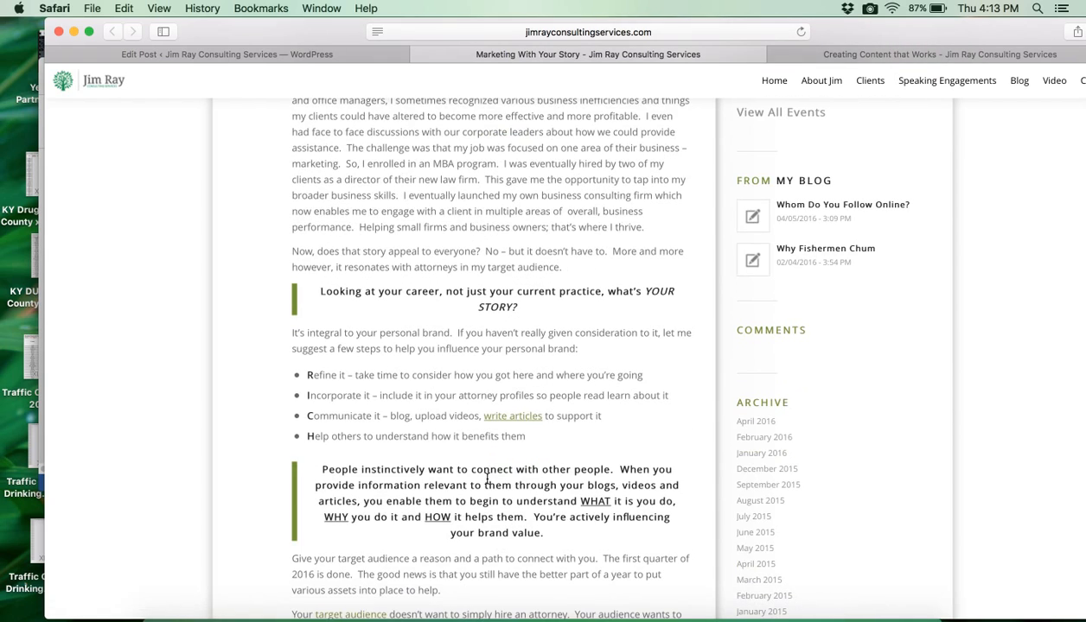
pyautogui.scroll(-3, 528, 445)
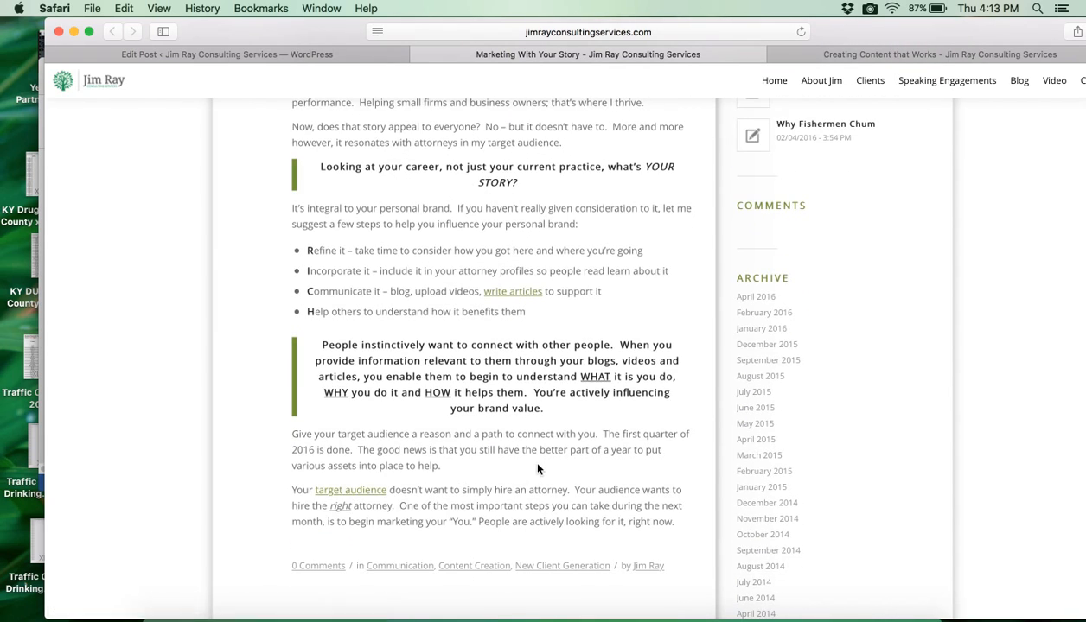
pyautogui.scroll(20, 526, 453)
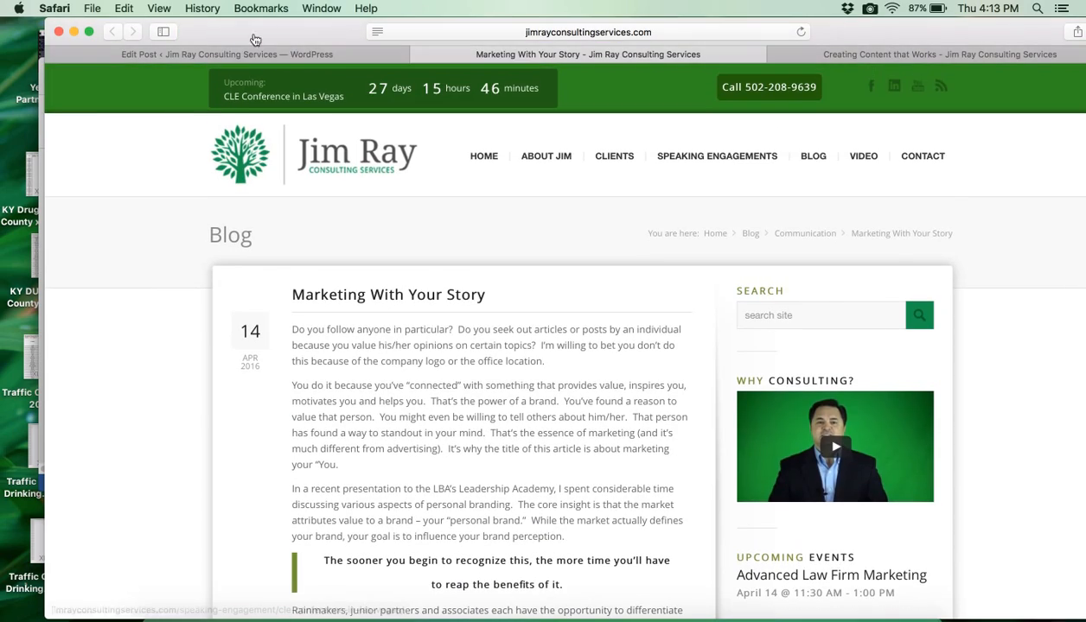
# Step: Switch back to the Edit Post tab and look over the Marketing With Your Story draft (731 words)
pyautogui.click(377, 57)
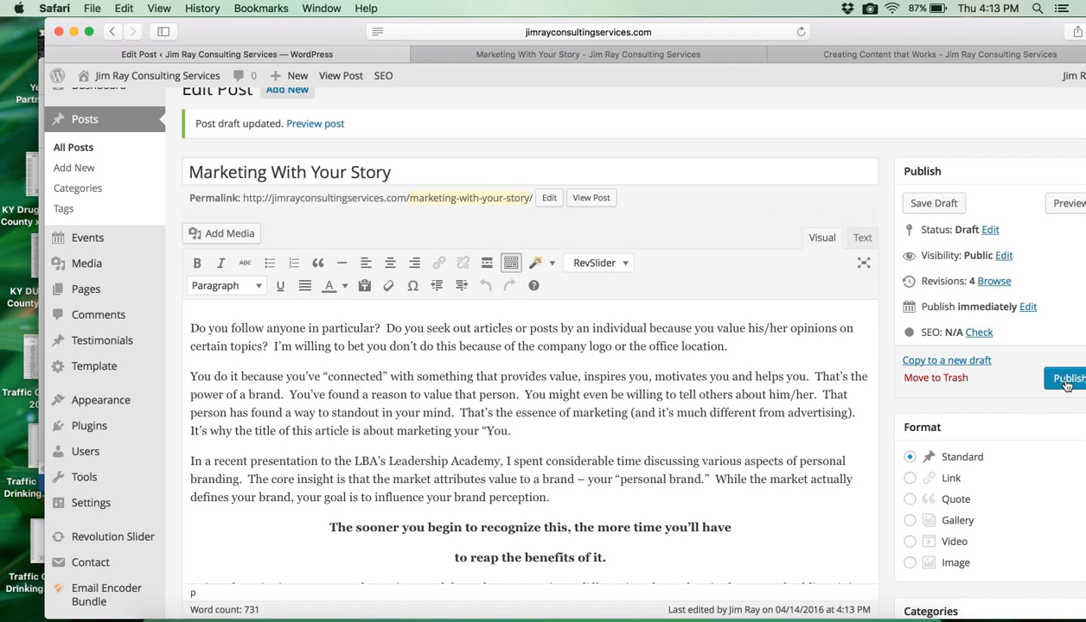
pyautogui.scroll(-4, 669, 443)
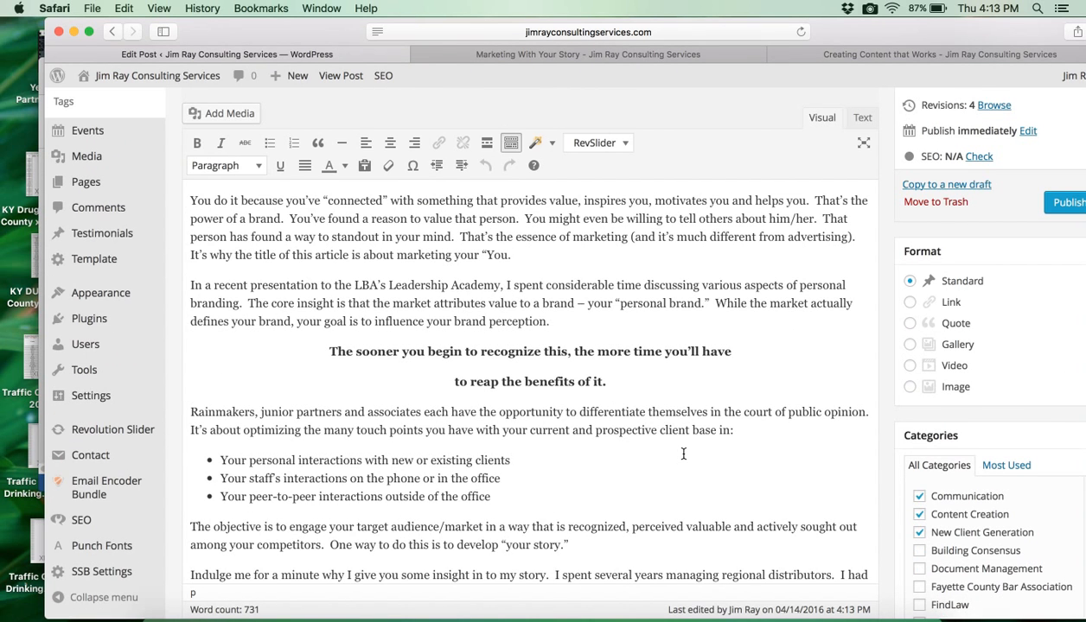
pyautogui.scroll(2, 683, 454)
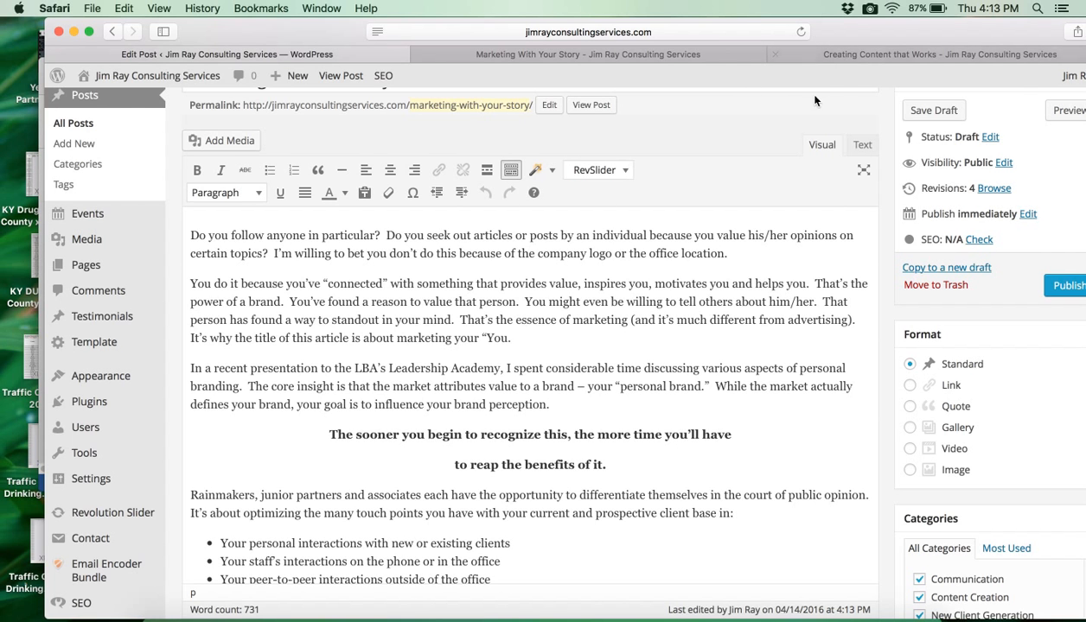
pyautogui.click(867, 7)
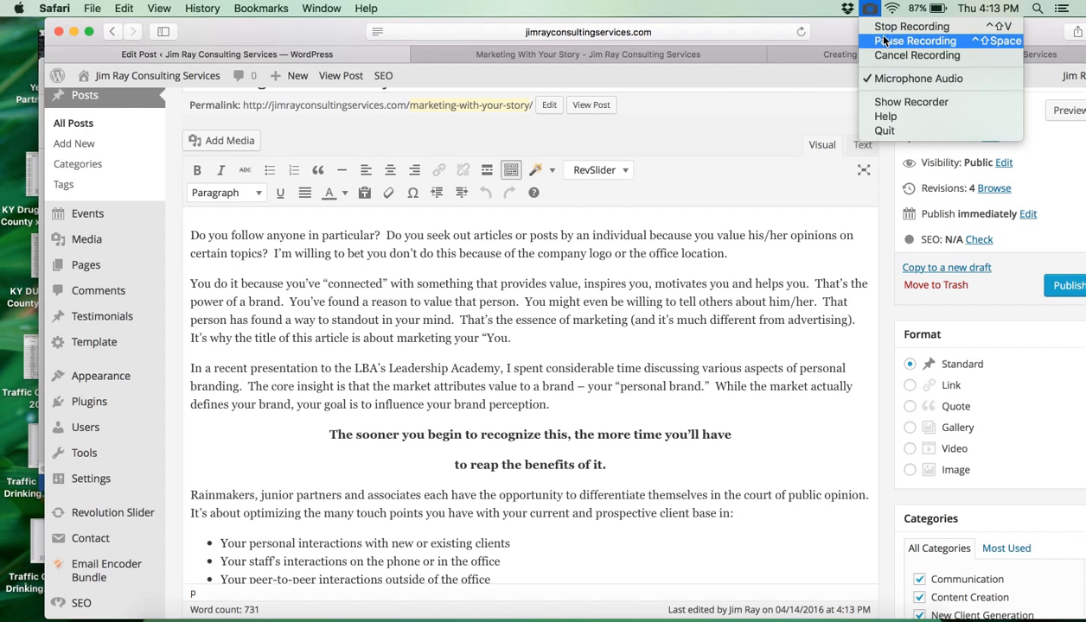